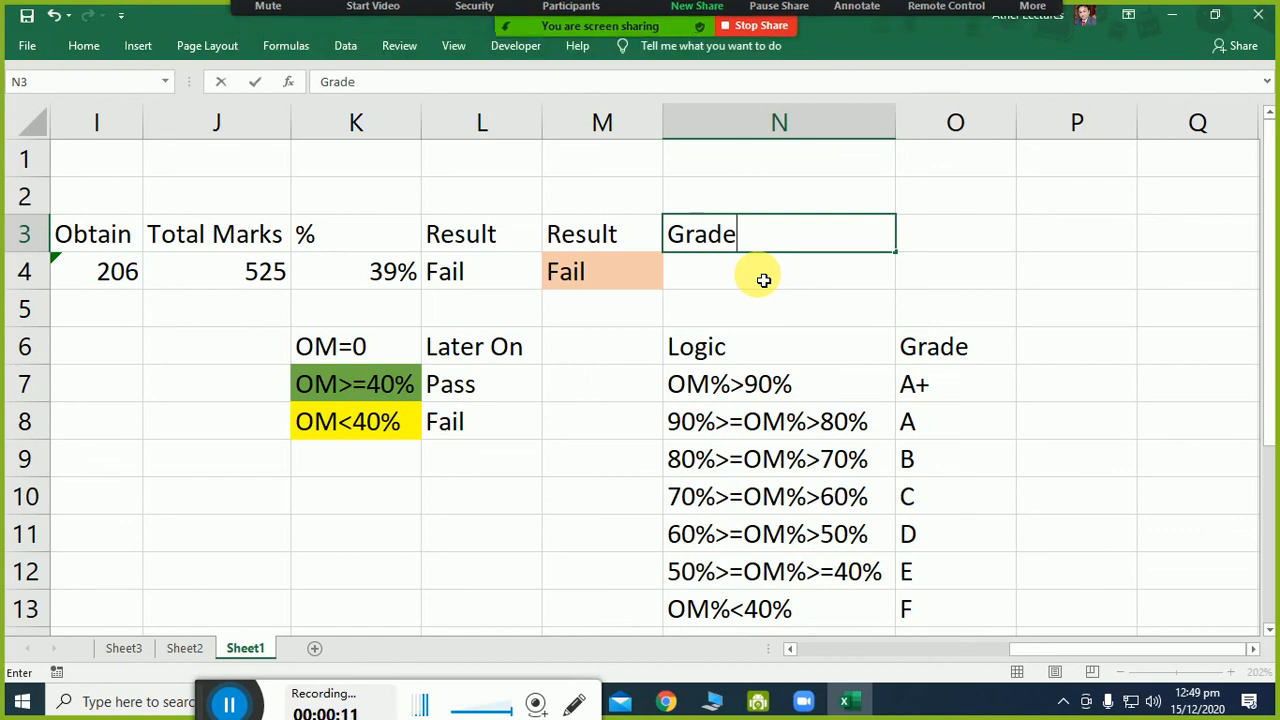
# Enter Grade as the heading in cell N3 and select the empty cell N4 below it.
pyautogui.press('Return')
pyautogui.press('Down')
pyautogui.press('Down')
pyautogui.press('Down')
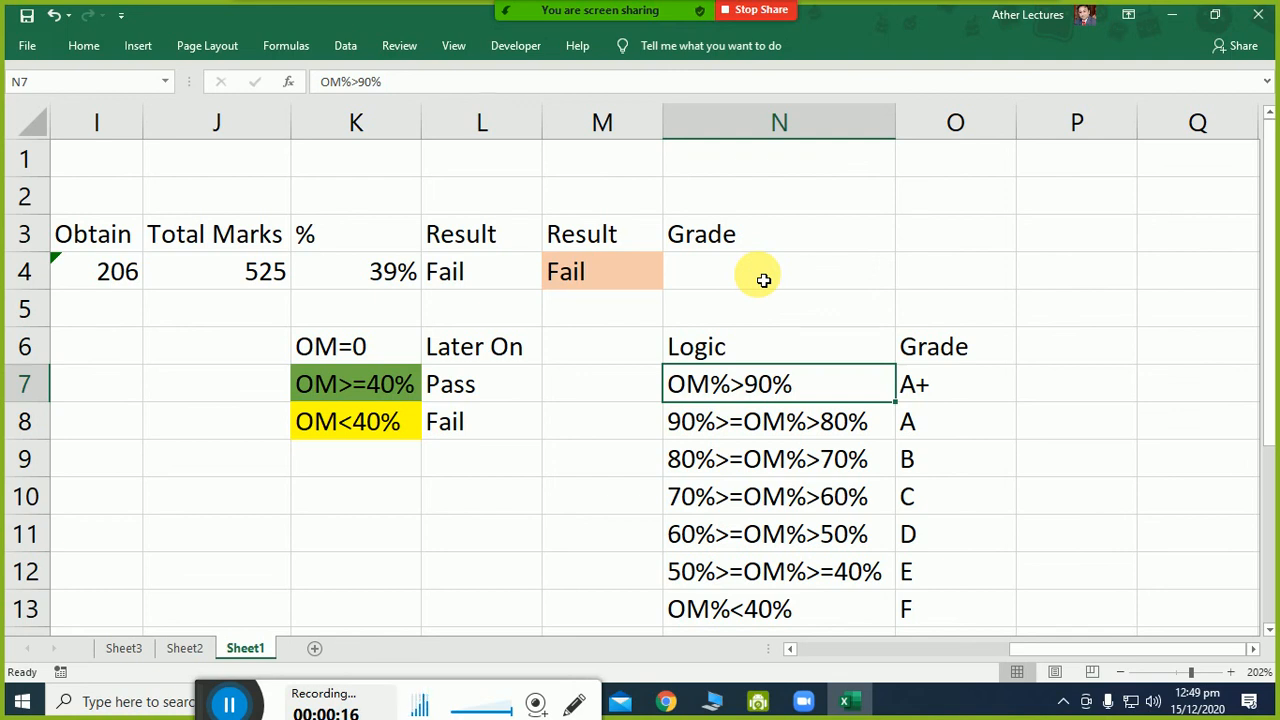
pyautogui.press('Up')
pyautogui.press('Up')
pyautogui.press('Up')
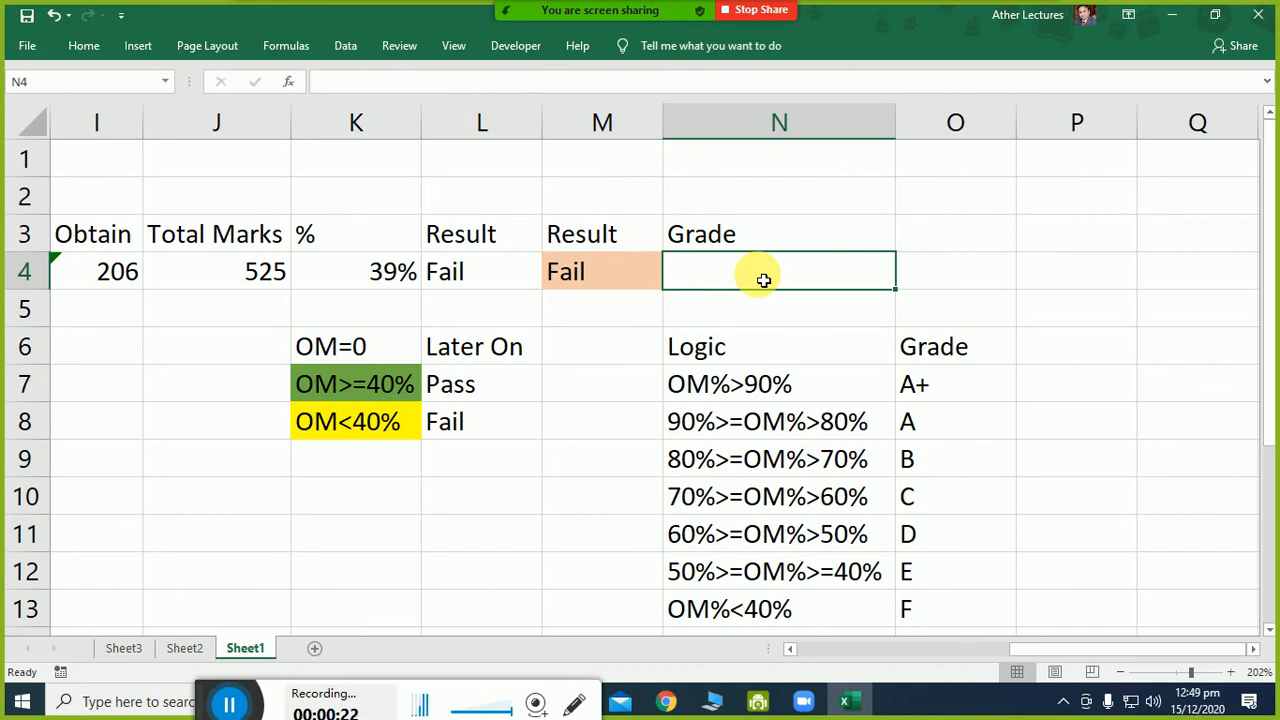
# Open the A+ condition in cell N7 and highlight its OM% part to examine the logic.
pyautogui.click(1253, 650)
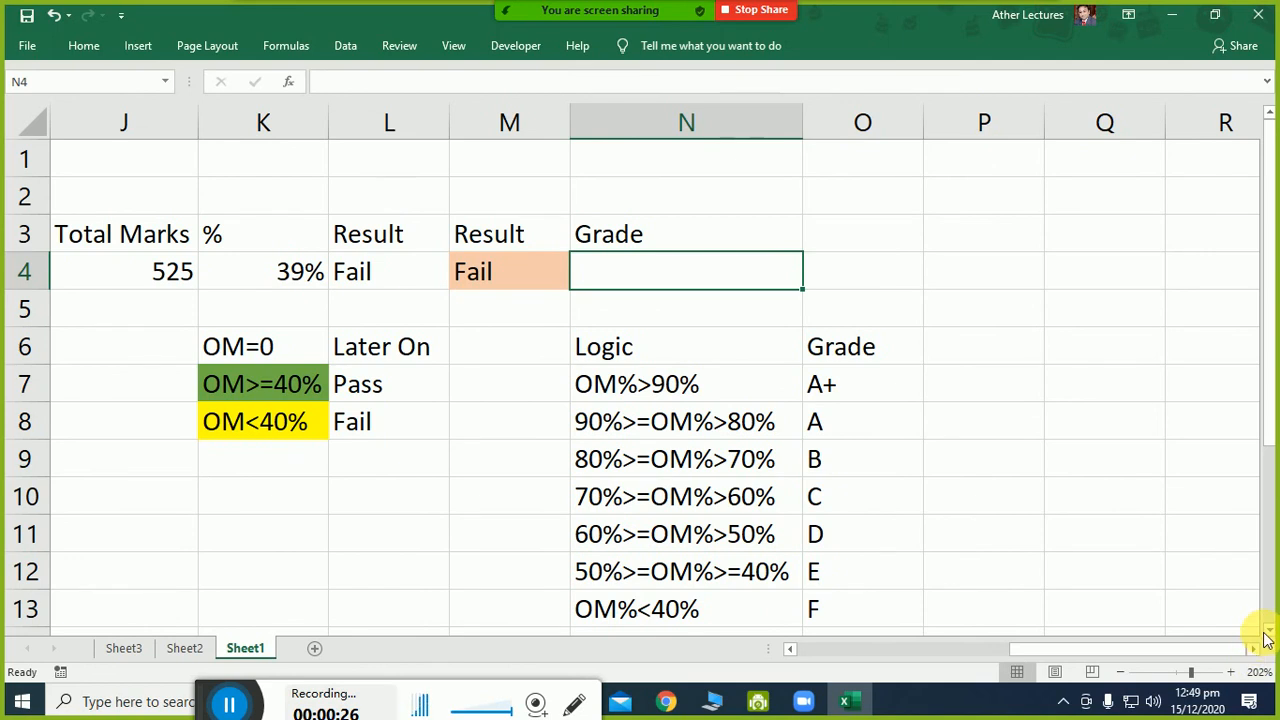
pyautogui.click(1266, 632)
pyautogui.click(1256, 650)
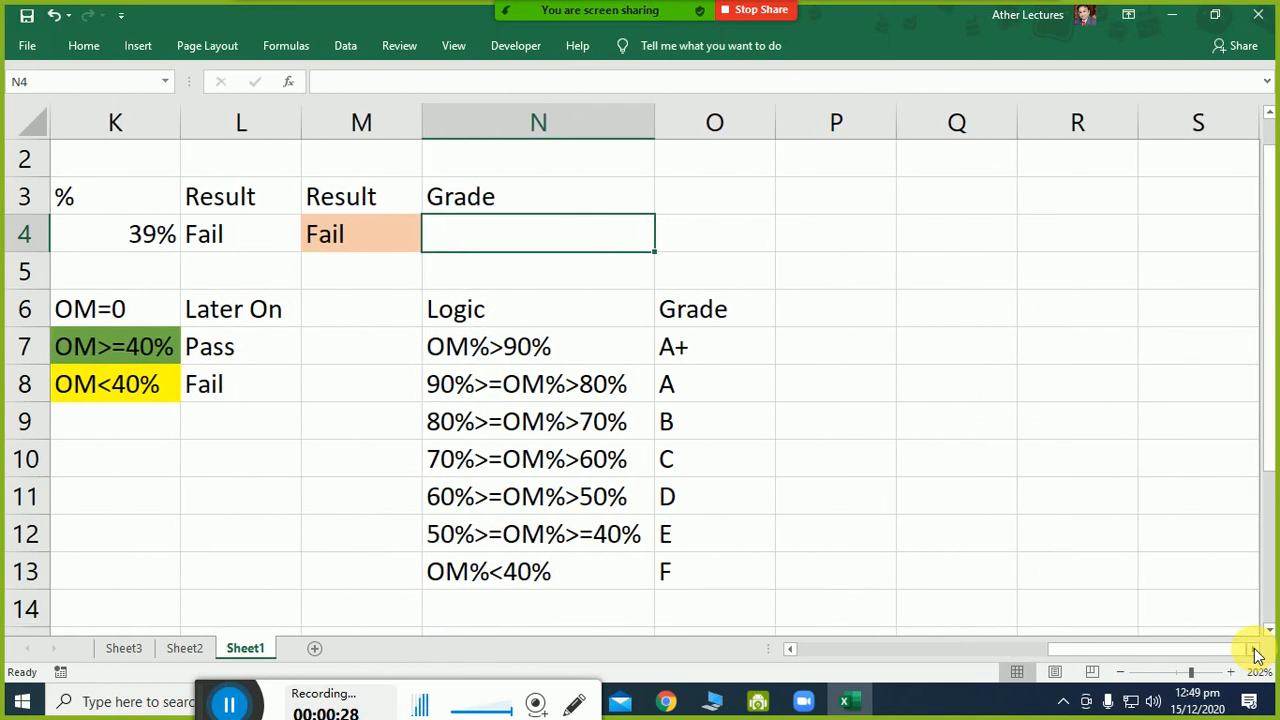
pyautogui.click(494, 348)
pyautogui.doubleClick(497, 347)
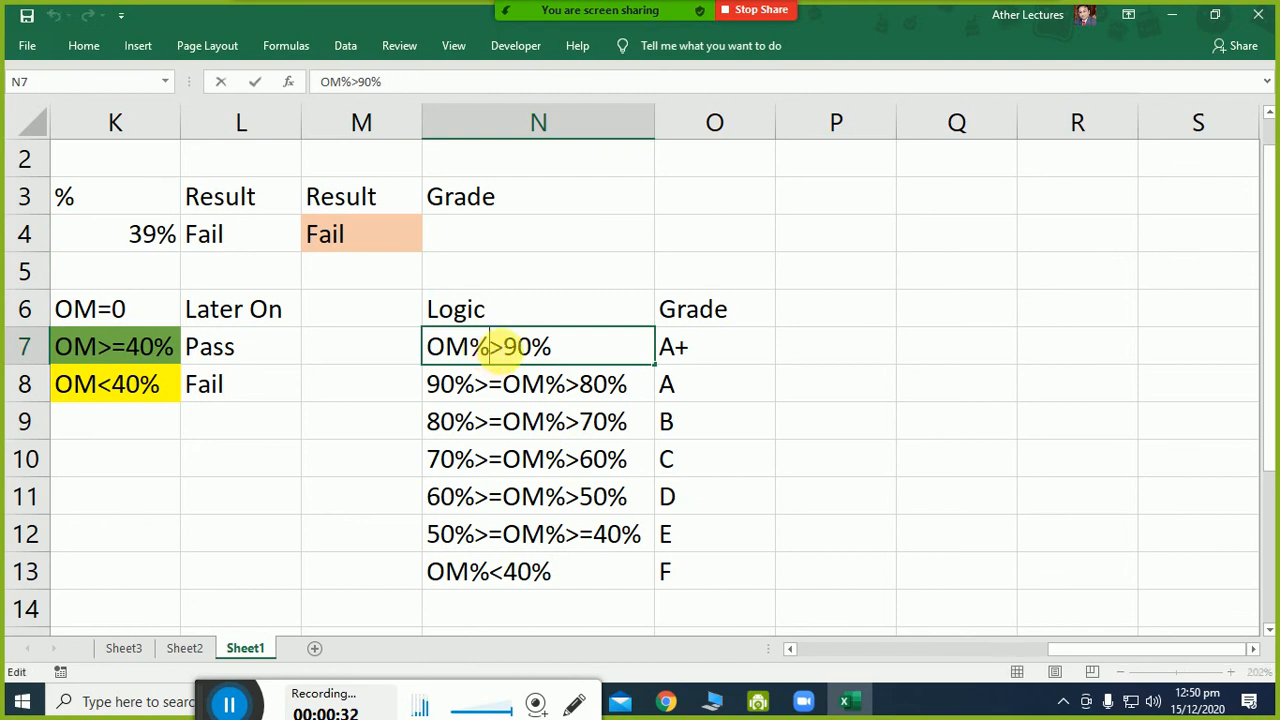
pyautogui.moveTo(497, 347); pyautogui.dragTo(380, 345)
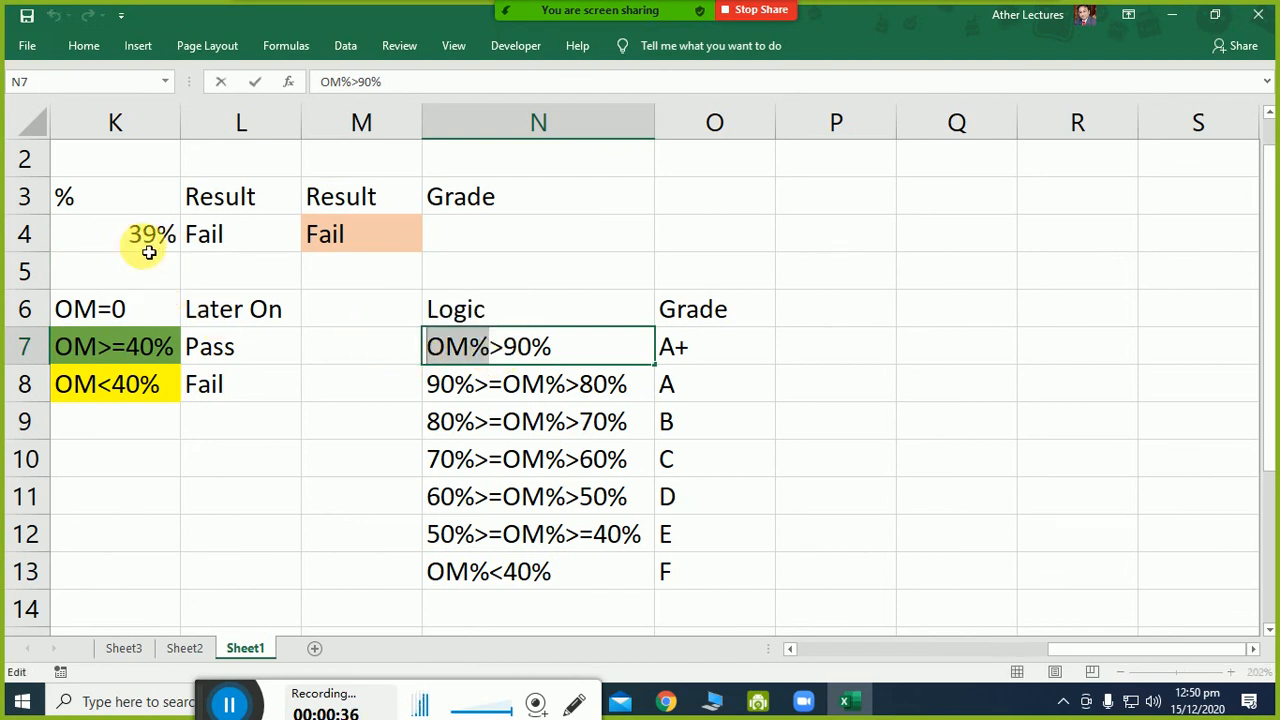
# Hide the two Result columns L and M, and select the Grade cell N4.
pyautogui.moveTo(251, 125); pyautogui.dragTo(361, 122)
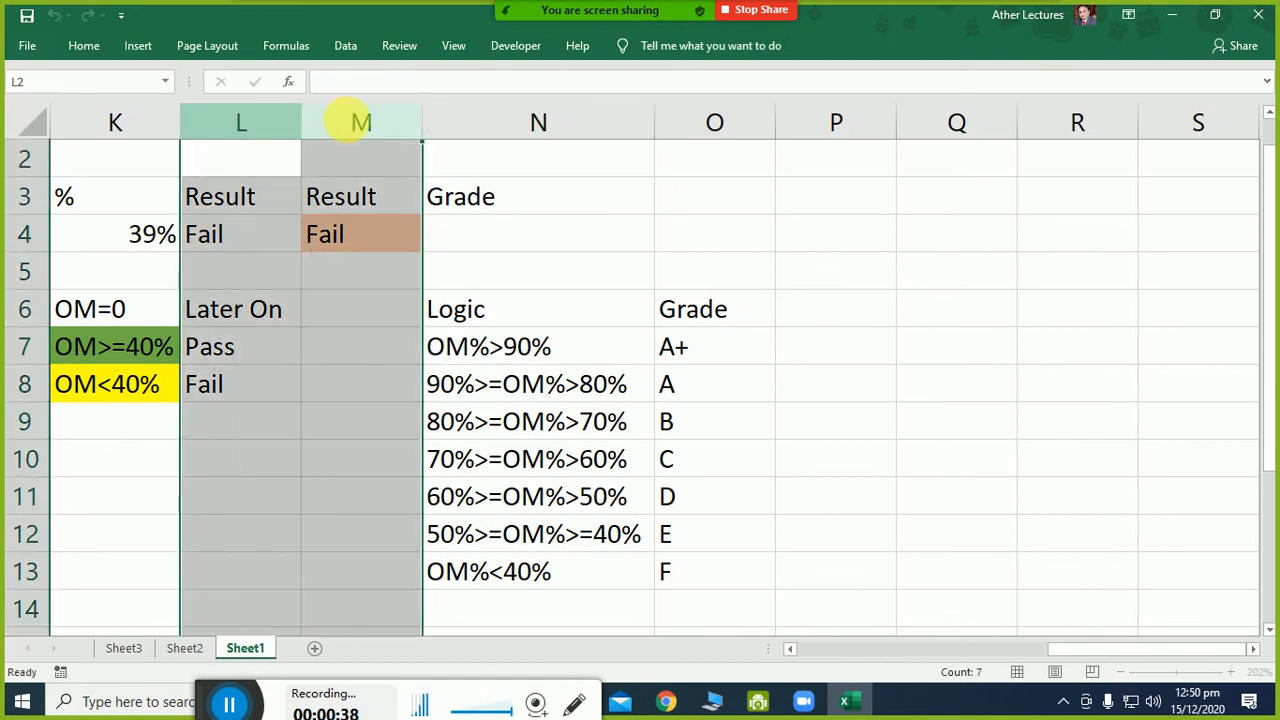
pyautogui.rightClick(361, 122)
pyautogui.click(420, 365)
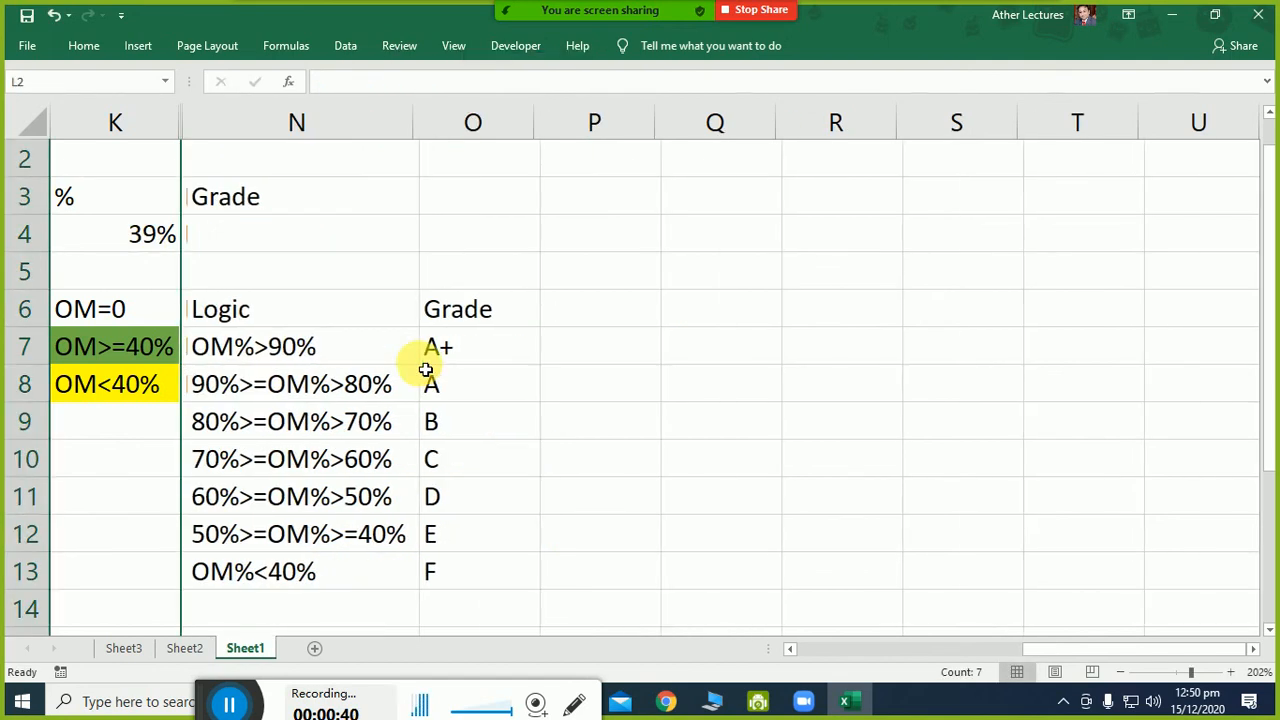
pyautogui.click(262, 236)
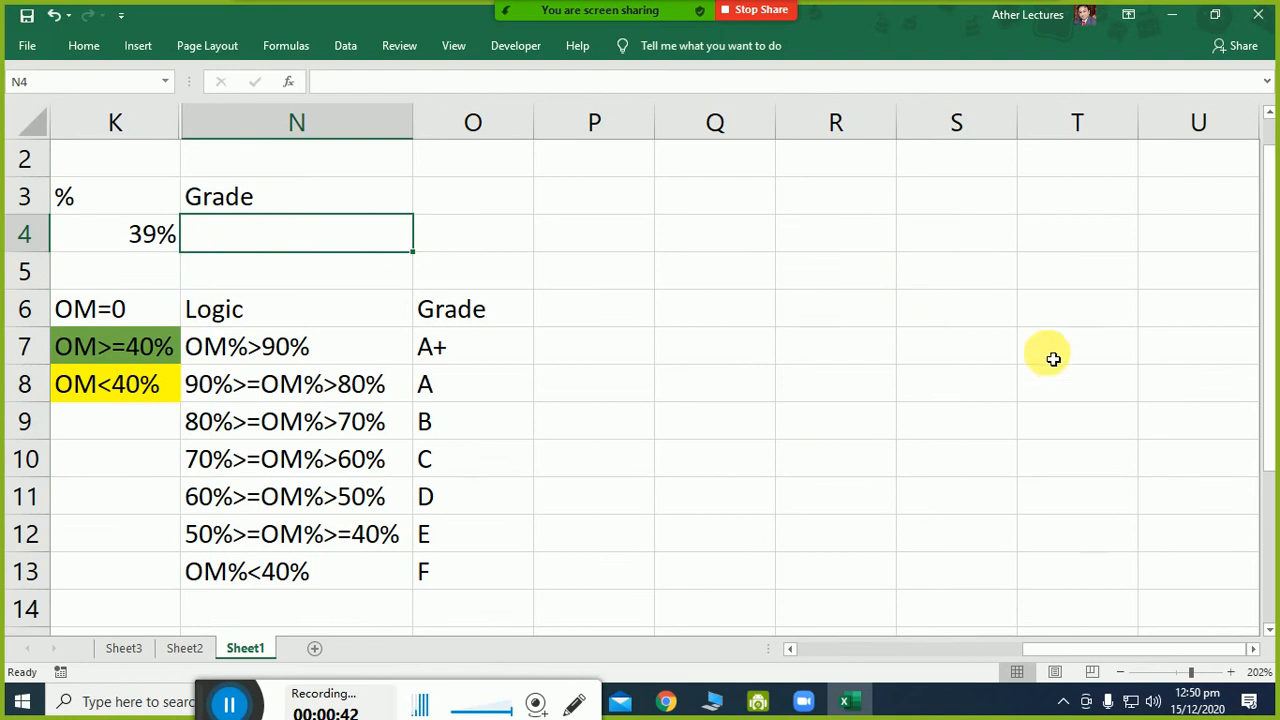
# Check the percentage formula in cell K4 and return to the empty Grade cell N4.
pyautogui.click(142, 249)
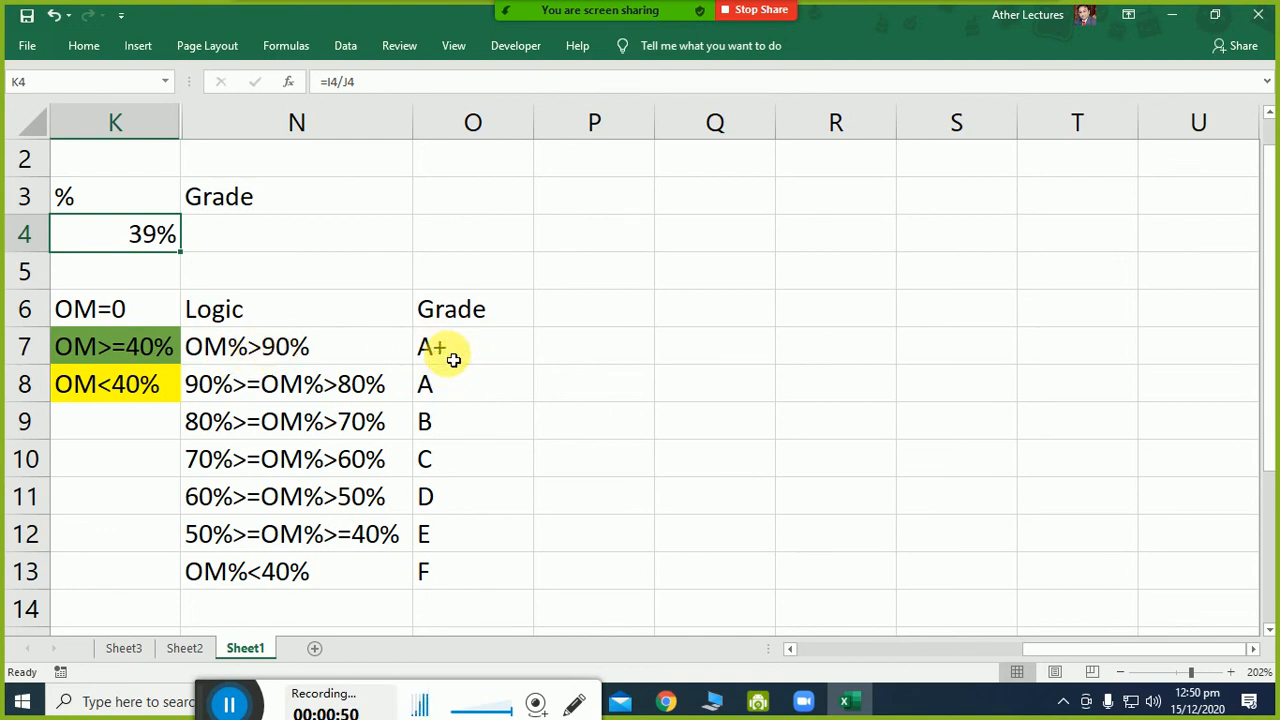
pyautogui.click(366, 262)
pyautogui.click(357, 238)
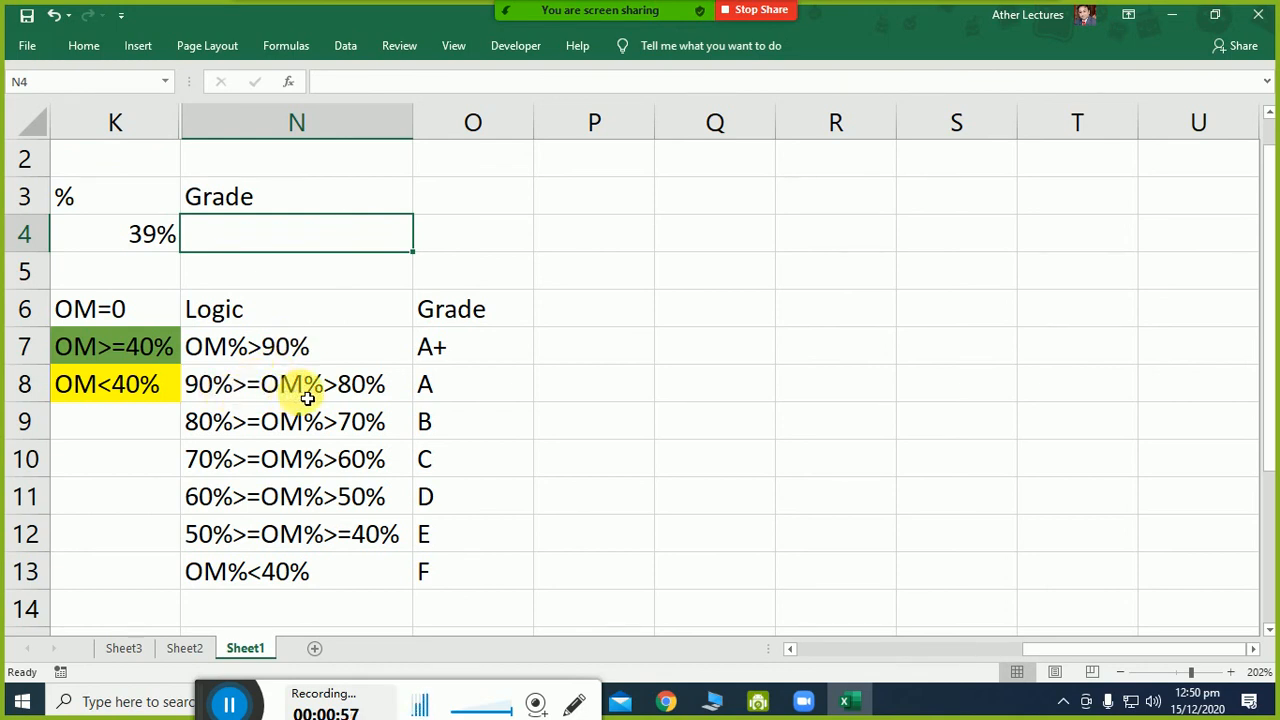
# Copy the grade A condition from cell N8 into cell R5.
pyautogui.click(346, 390)
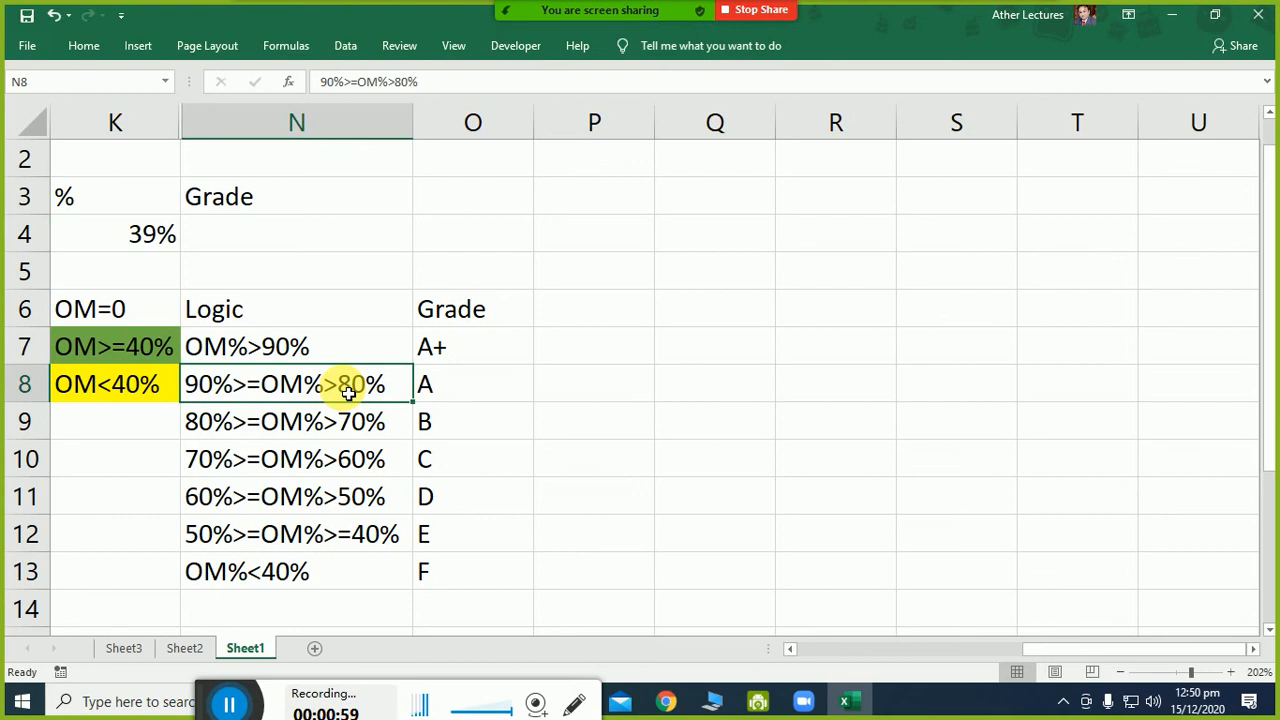
pyautogui.hotkey('ctrl', 'c')
pyautogui.click(828, 309)
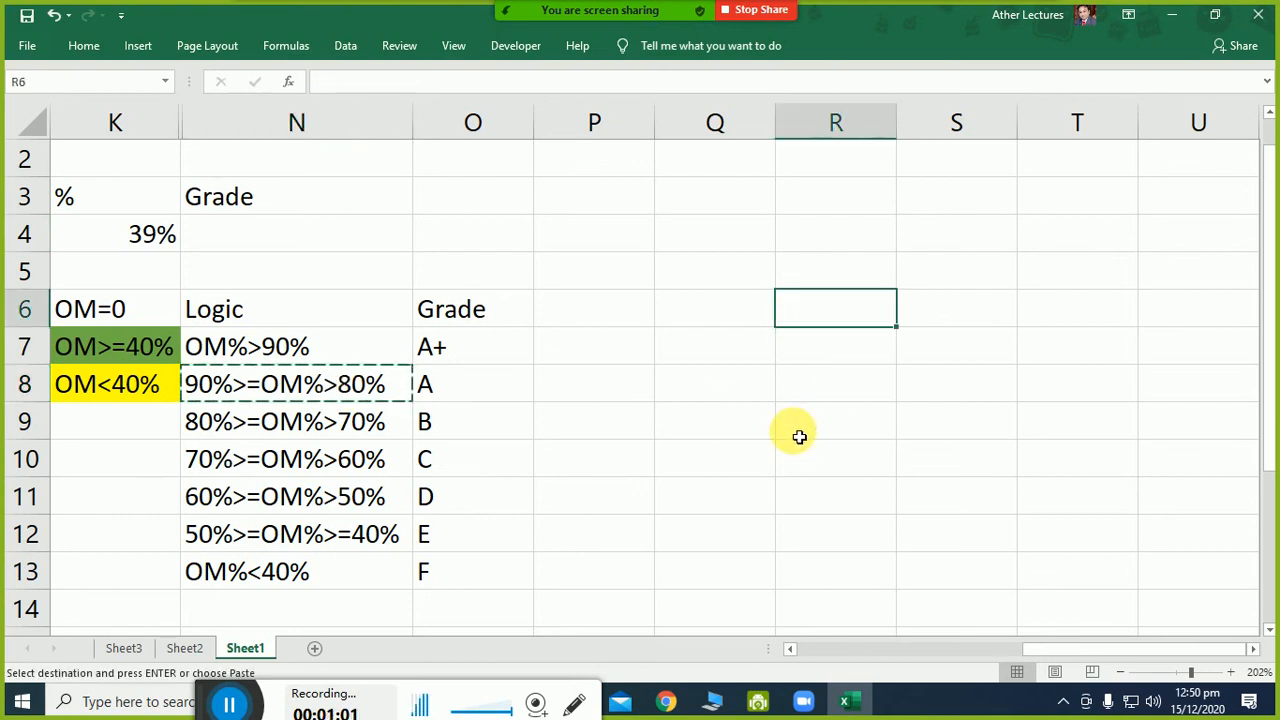
pyautogui.press('Up')
pyautogui.press('Return')
pyautogui.press('Down')
pyautogui.press('Down')
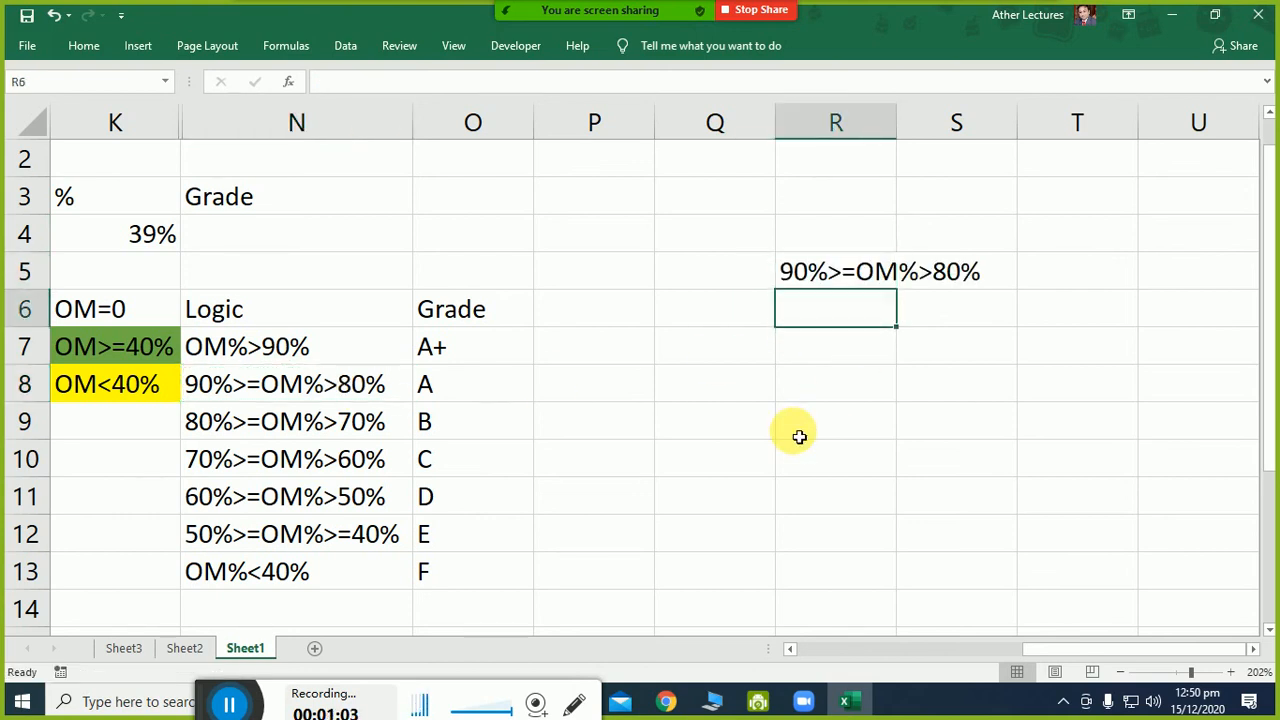
# Autofit column R to the width of the condition copied into cell R5.
pyautogui.click(800, 280)
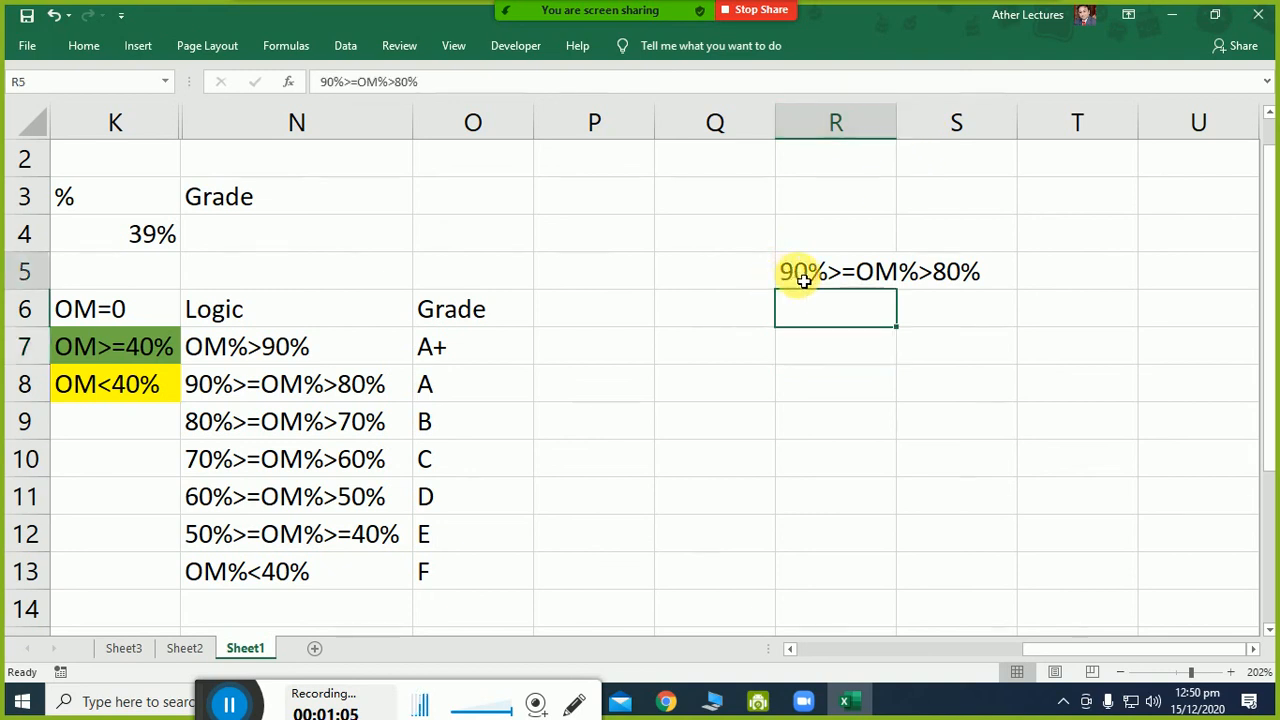
pyautogui.moveTo(797, 289); pyautogui.dragTo(827, 268)
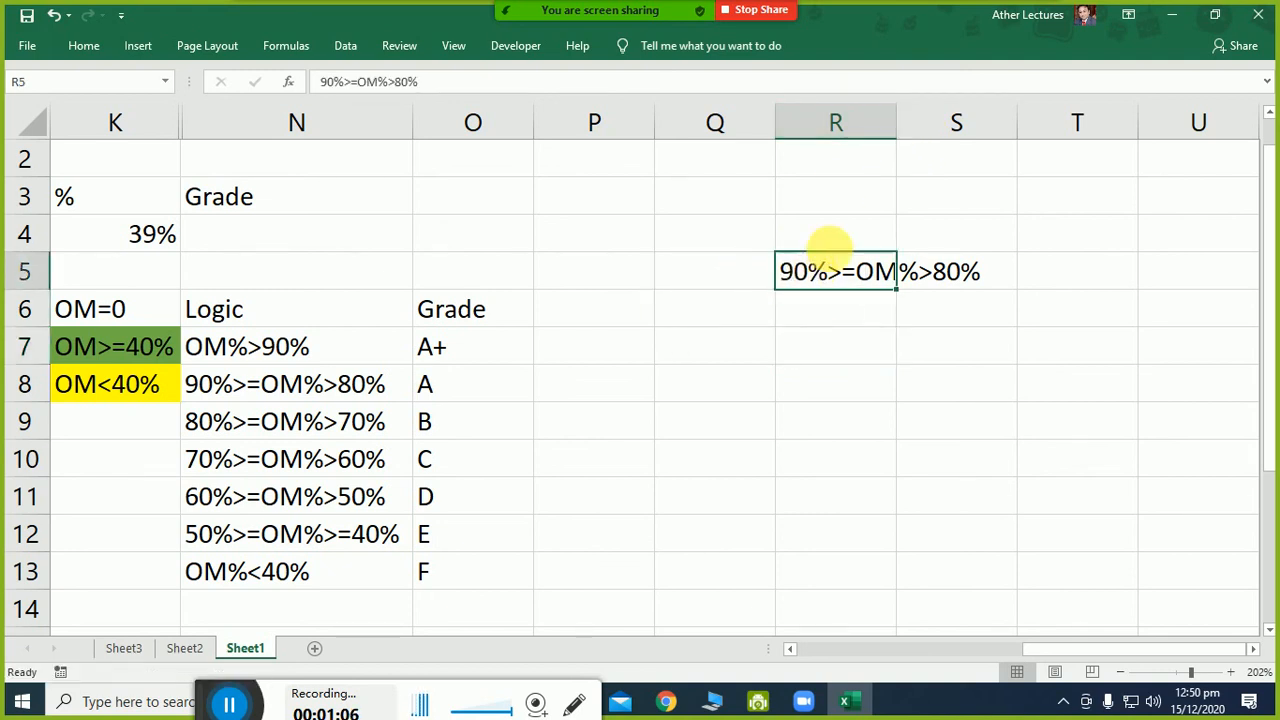
pyautogui.doubleClick(904, 131)
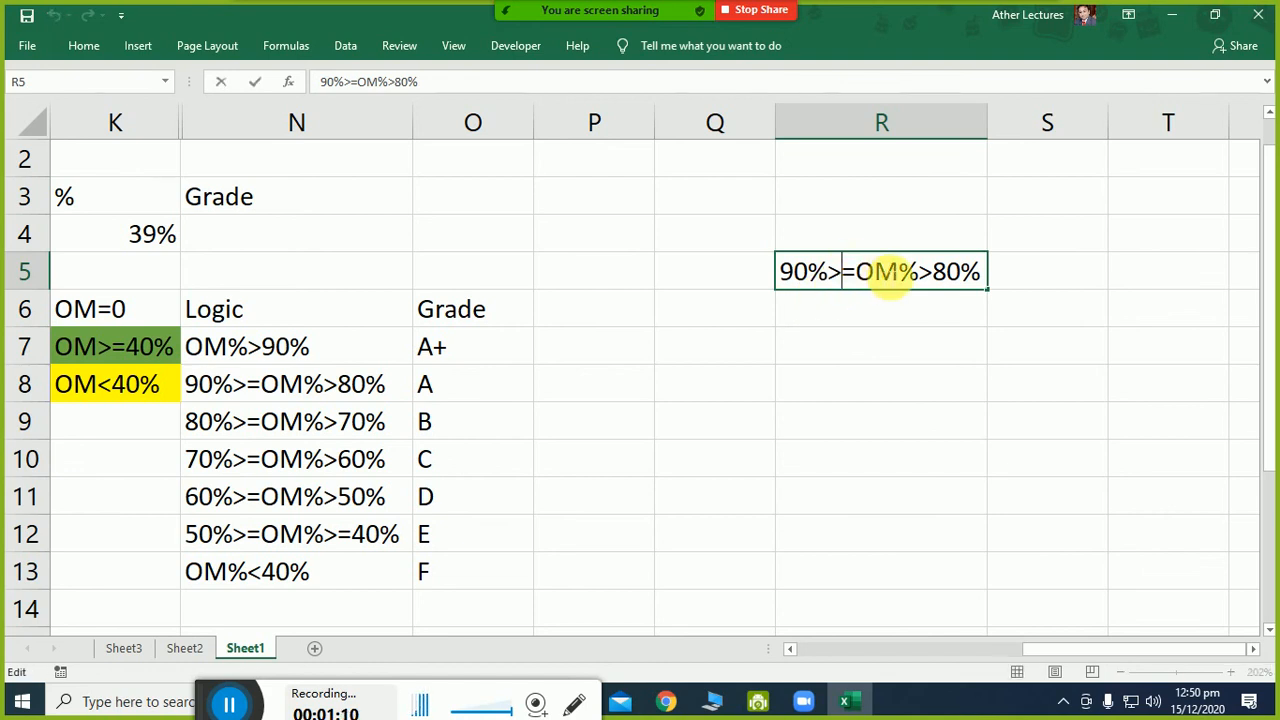
# Copy only the 90%>=OM% part of the condition in R5 into cell Q7.
pyautogui.doubleClick(909, 272)
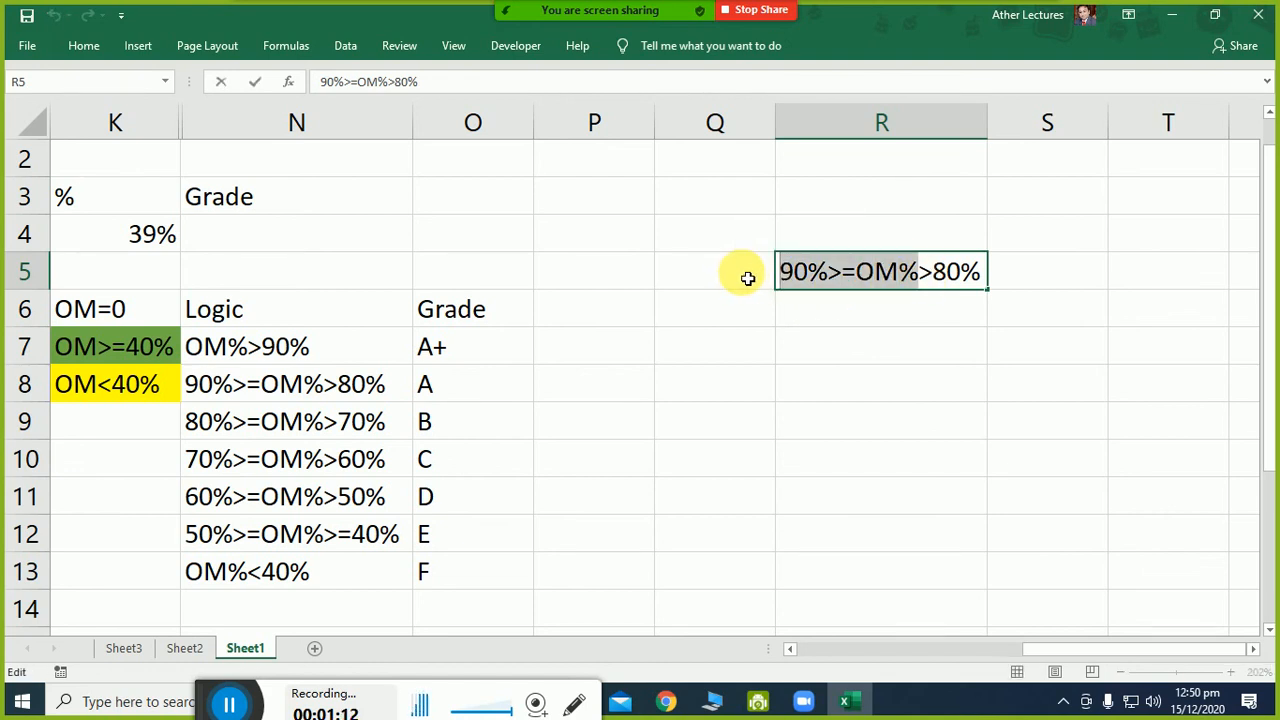
pyautogui.click(737, 346)
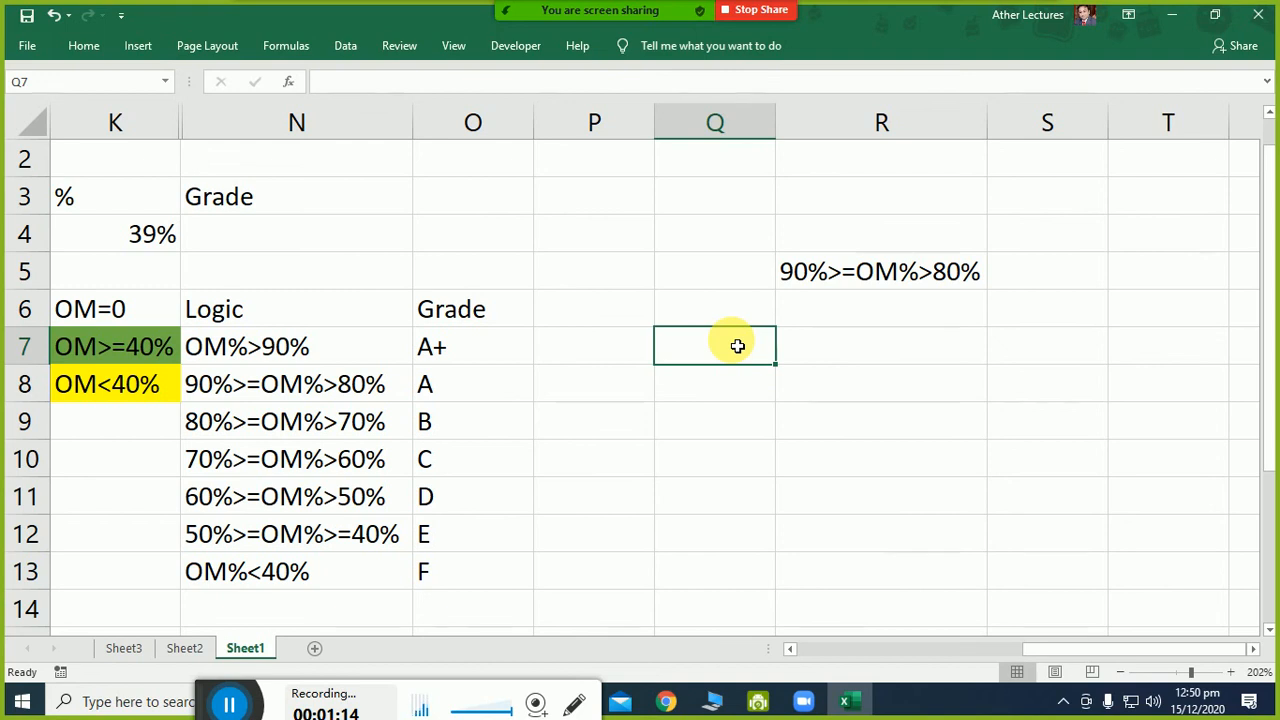
pyautogui.hotkey('ctrl', 'v')
# Copy only the OM%>80% part of the condition in R5 into cell S7.
pyautogui.doubleClick(858, 272)
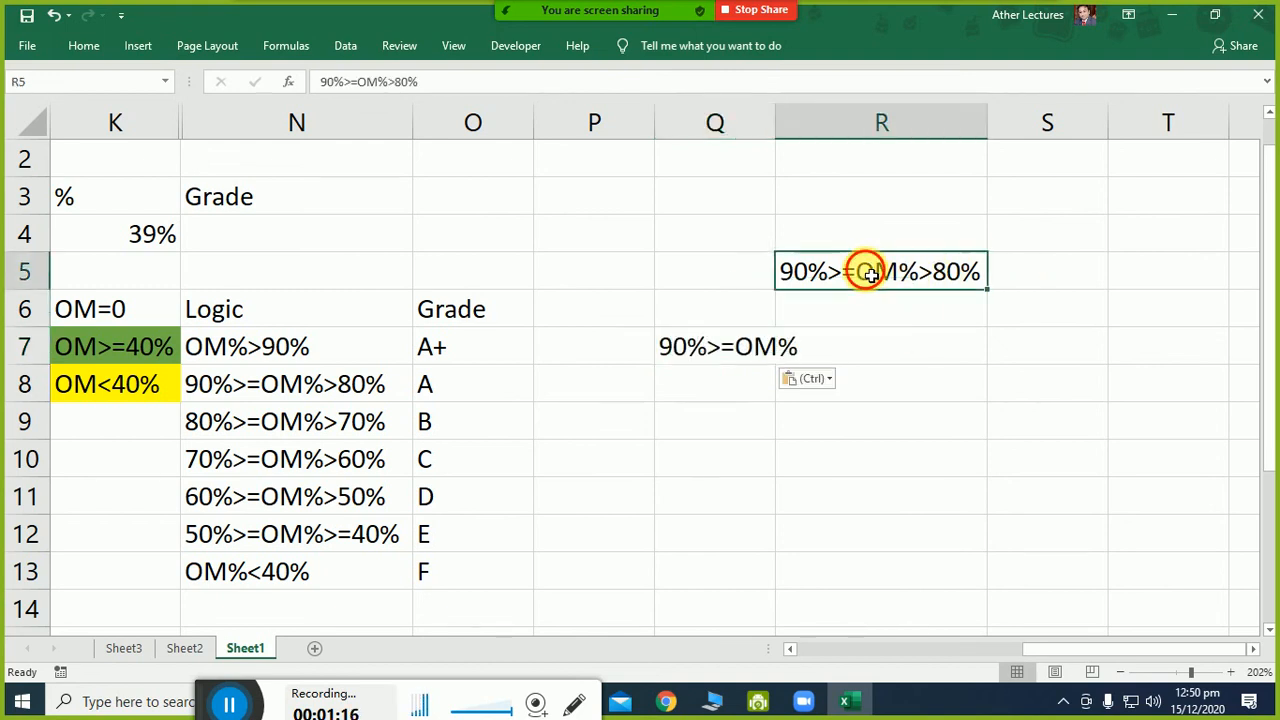
pyautogui.moveTo(858, 272); pyautogui.dragTo(1051, 274)
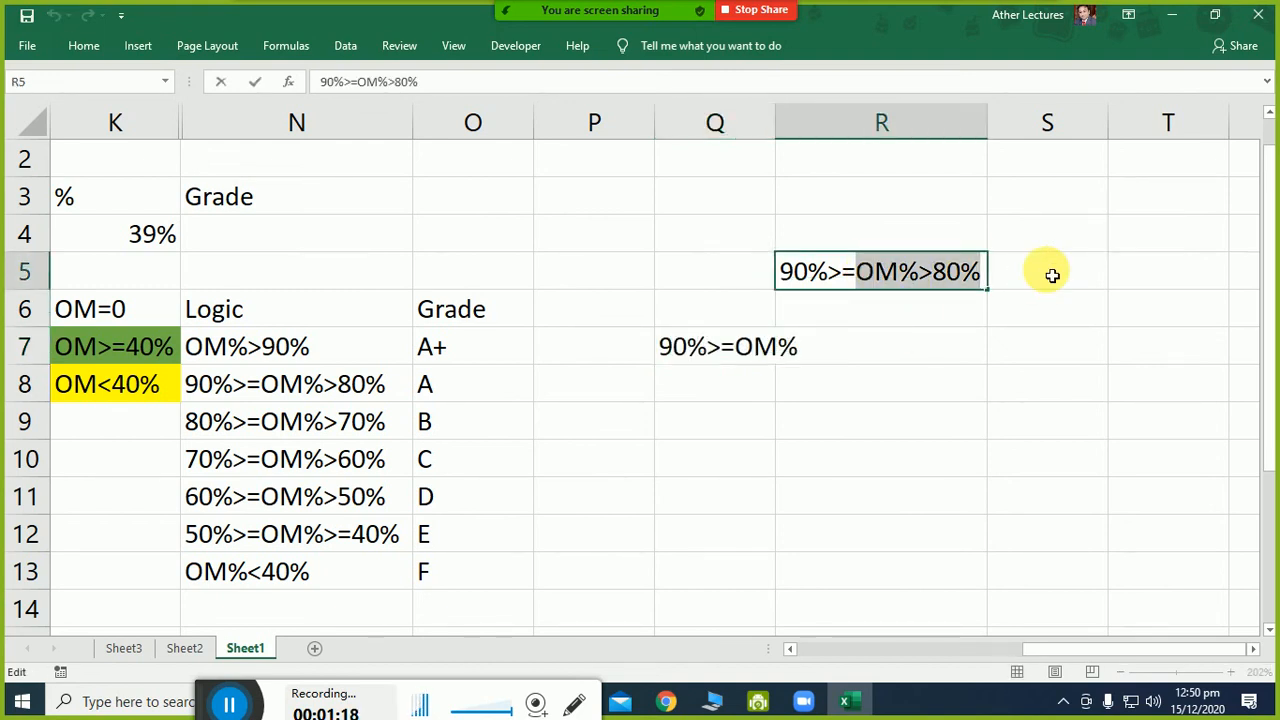
pyautogui.hotkey('ctrl', 'c')
pyautogui.click(1057, 350)
pyautogui.hotkey('ctrl', 'v')
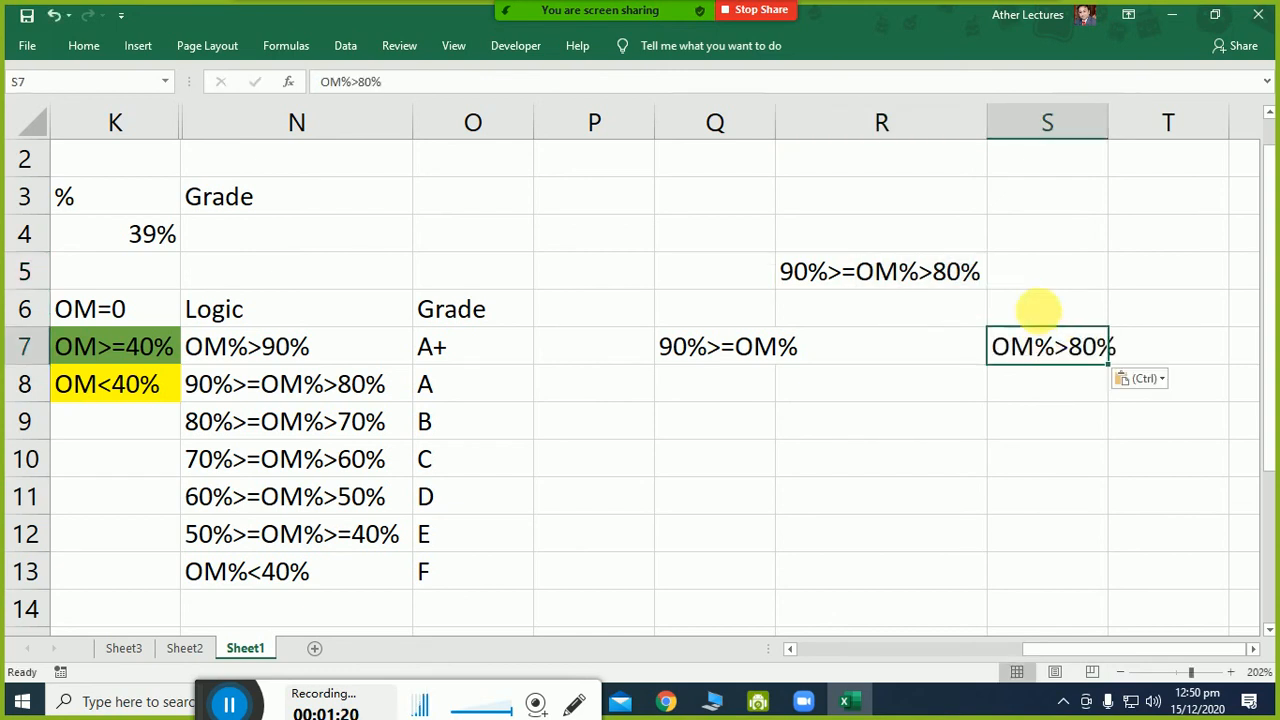
# Widen column Q to fit its condition text and narrow the empty column P.
pyautogui.moveTo(776, 135); pyautogui.dragTo(805, 135)
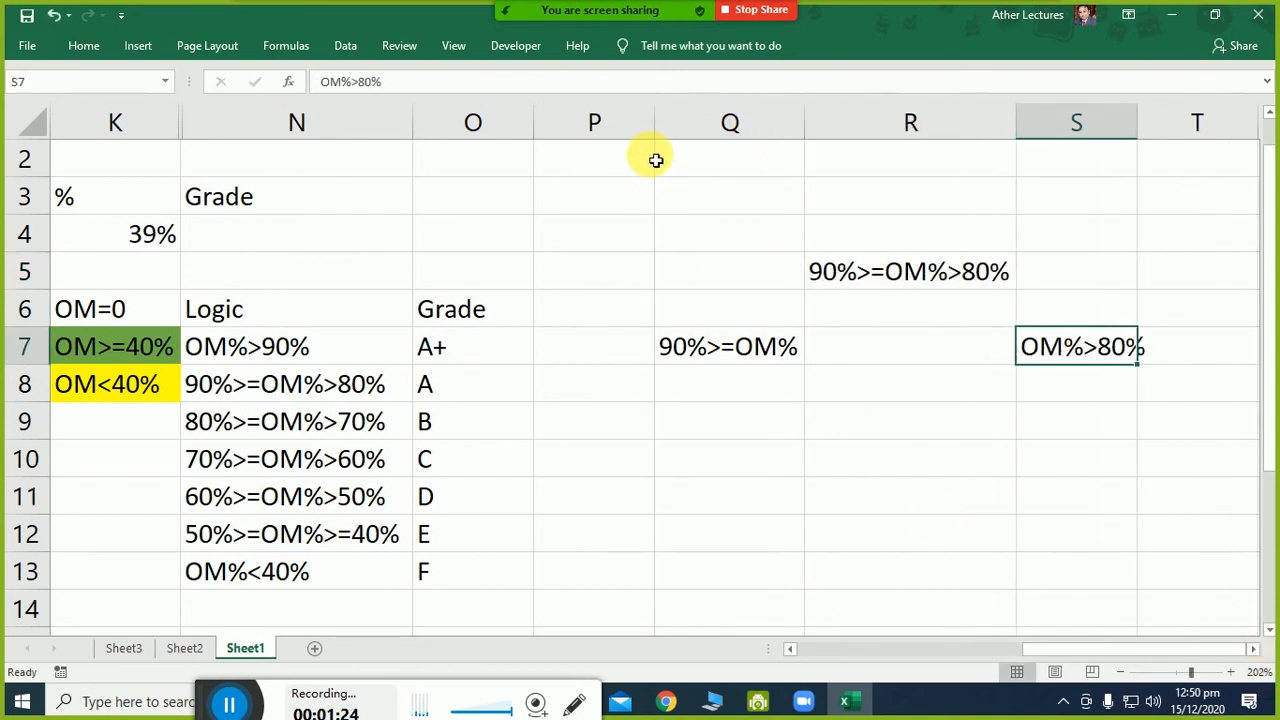
pyautogui.moveTo(656, 135); pyautogui.dragTo(611, 135)
pyautogui.click(806, 457)
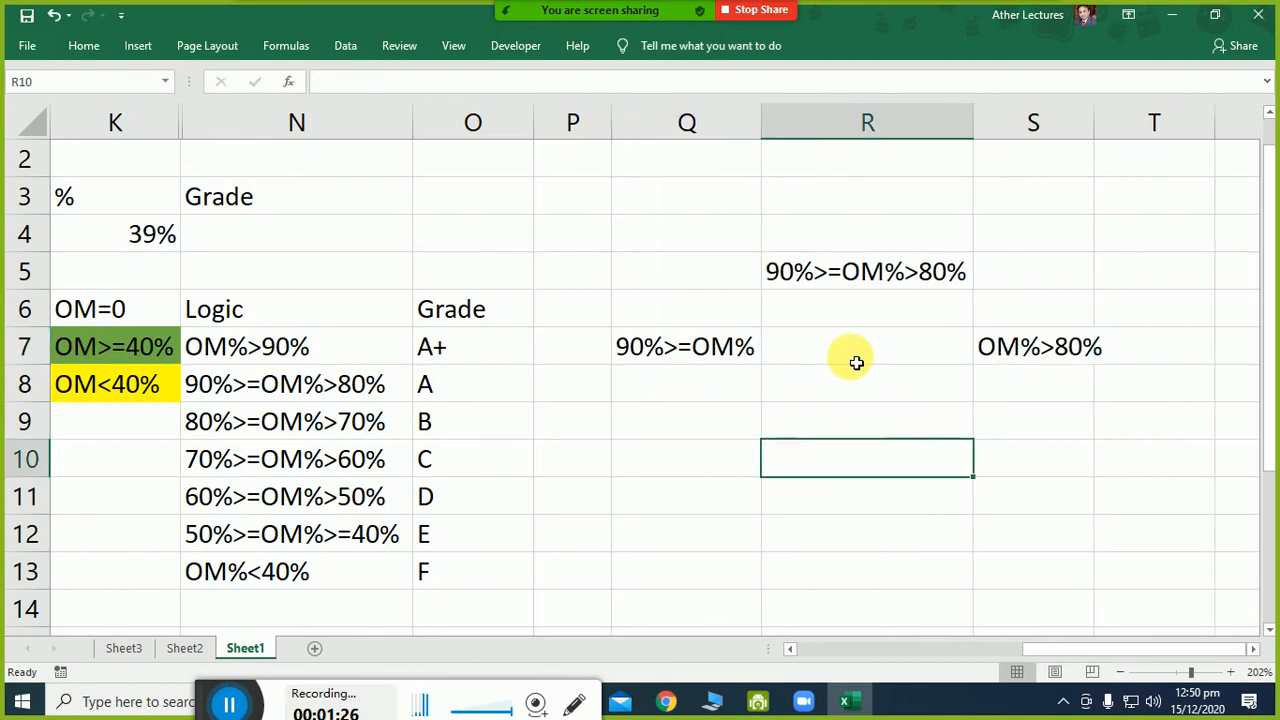
# Enter "OM is less than or equal to 90%" in cell Q8 below the first partial condition, and widen column Q slightly.
pyautogui.click(884, 271)
pyautogui.moveTo(843, 272); pyautogui.dragTo(905, 272)
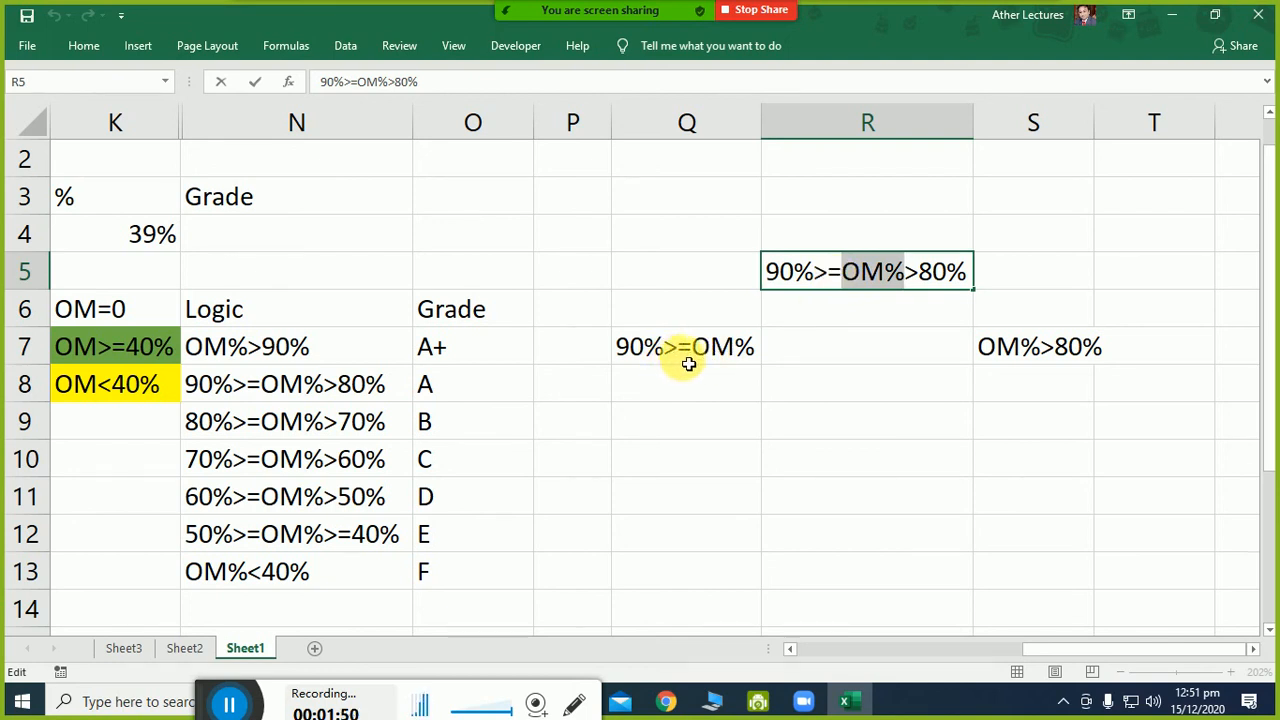
pyautogui.click(686, 403)
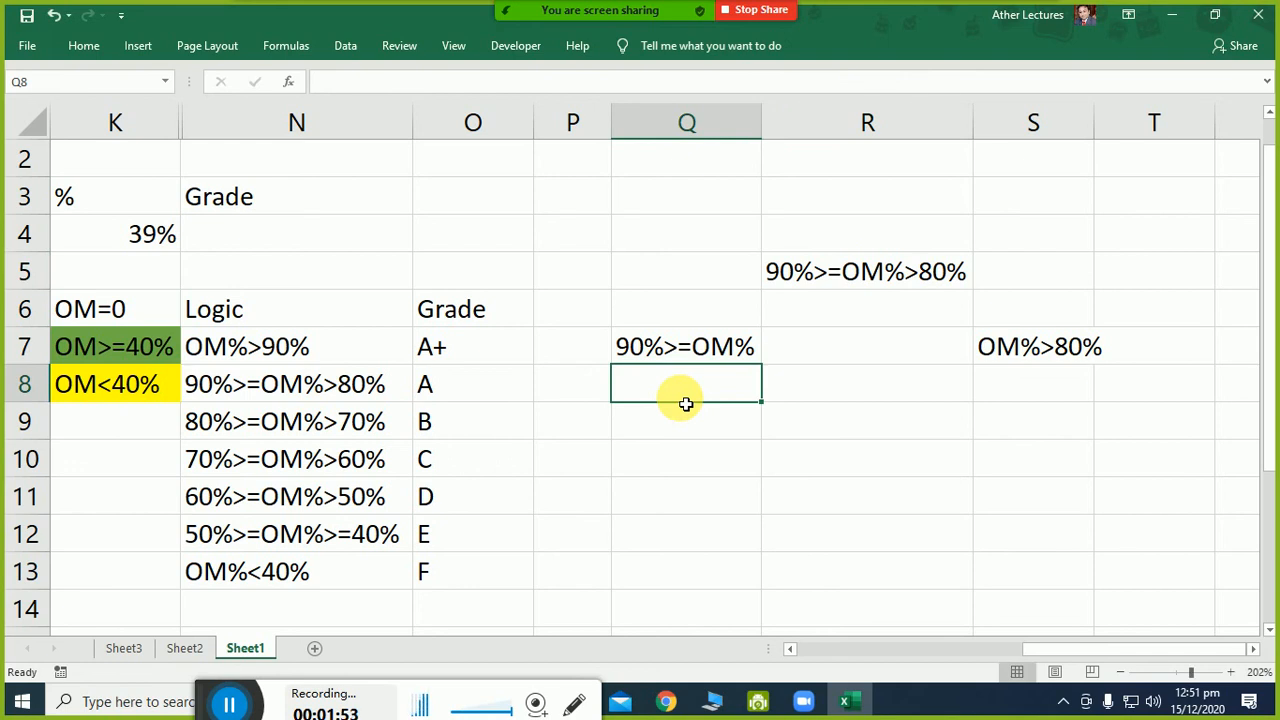
pyautogui.write('OM is less')
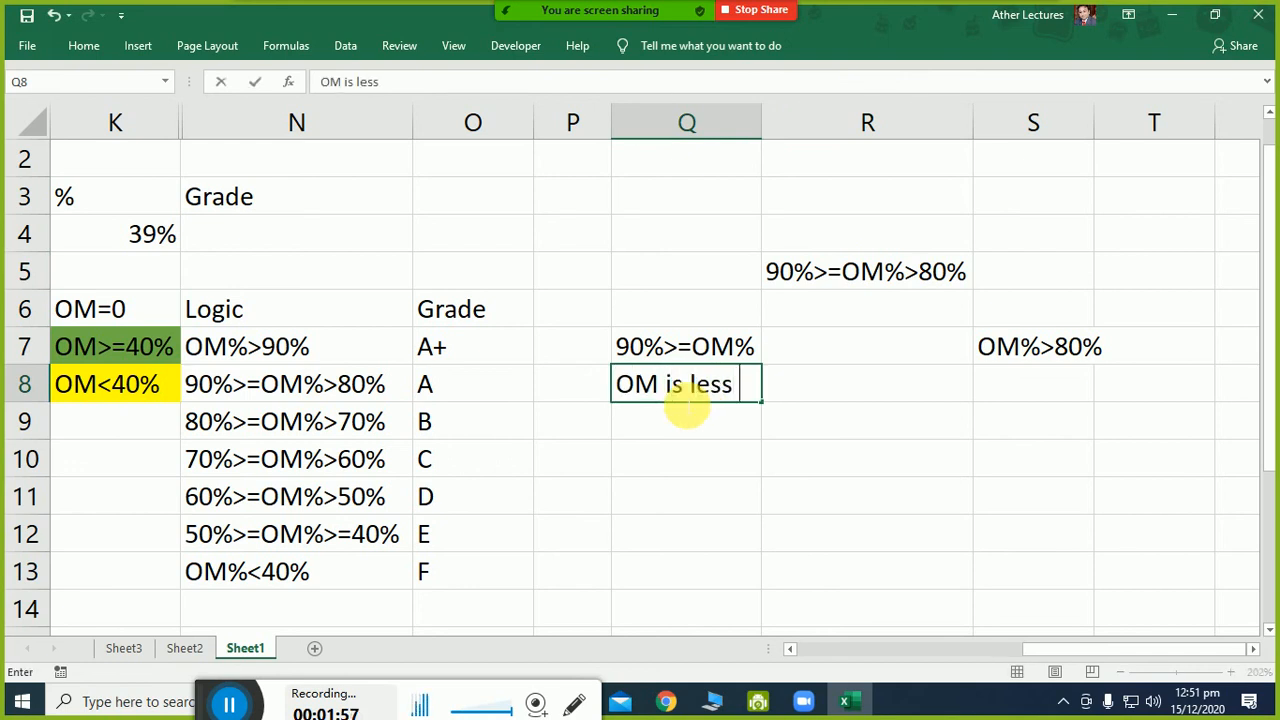
pyautogui.write(' than o')
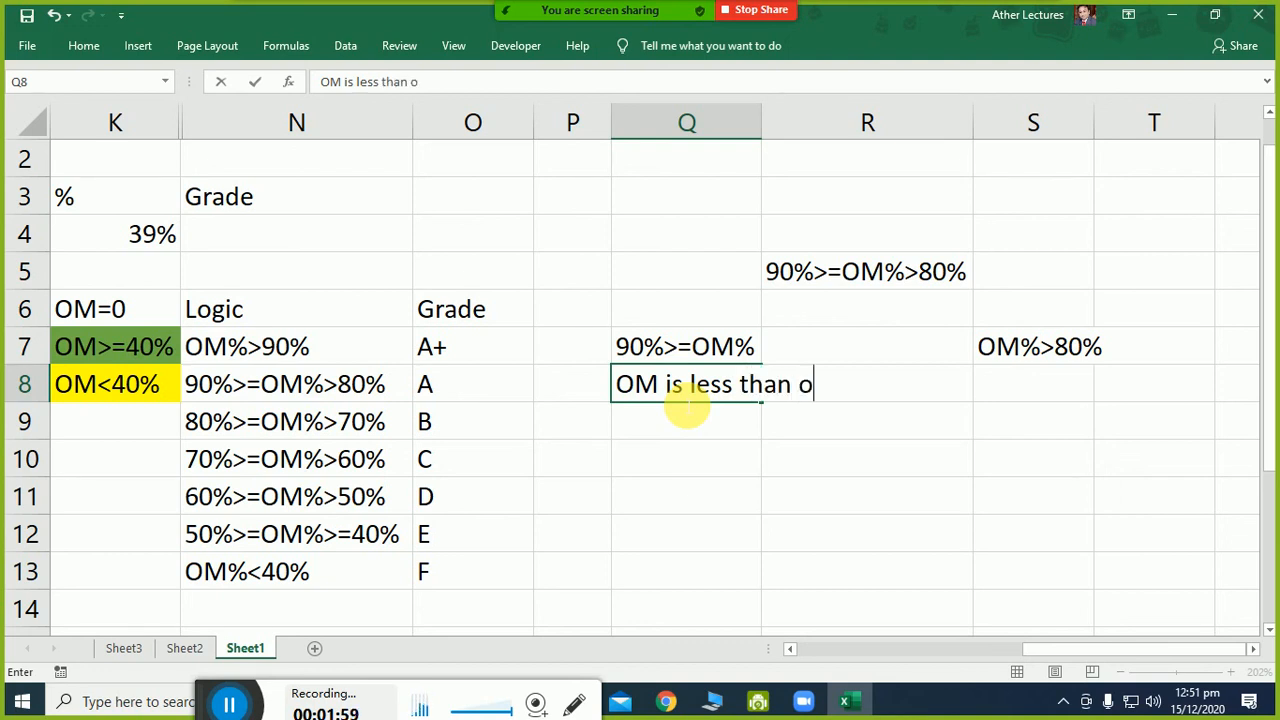
pyautogui.write('r equal to')
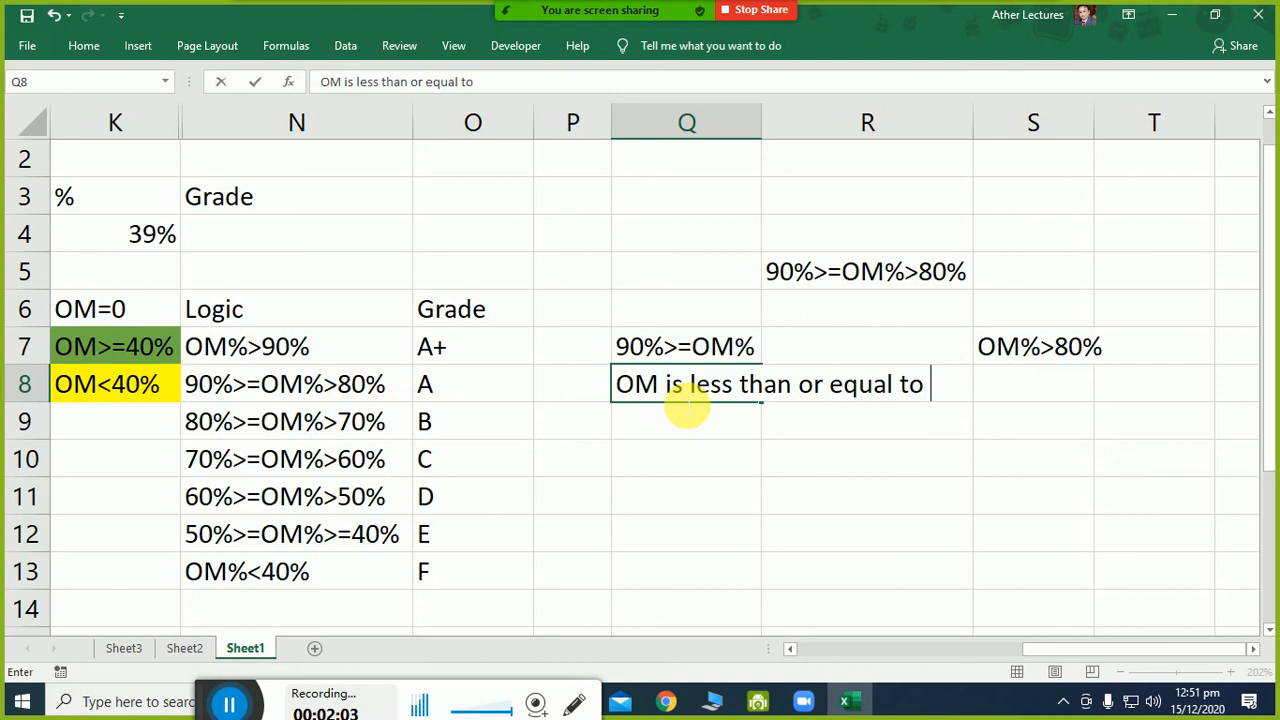
pyautogui.write(' 90%')
pyautogui.press('Return')
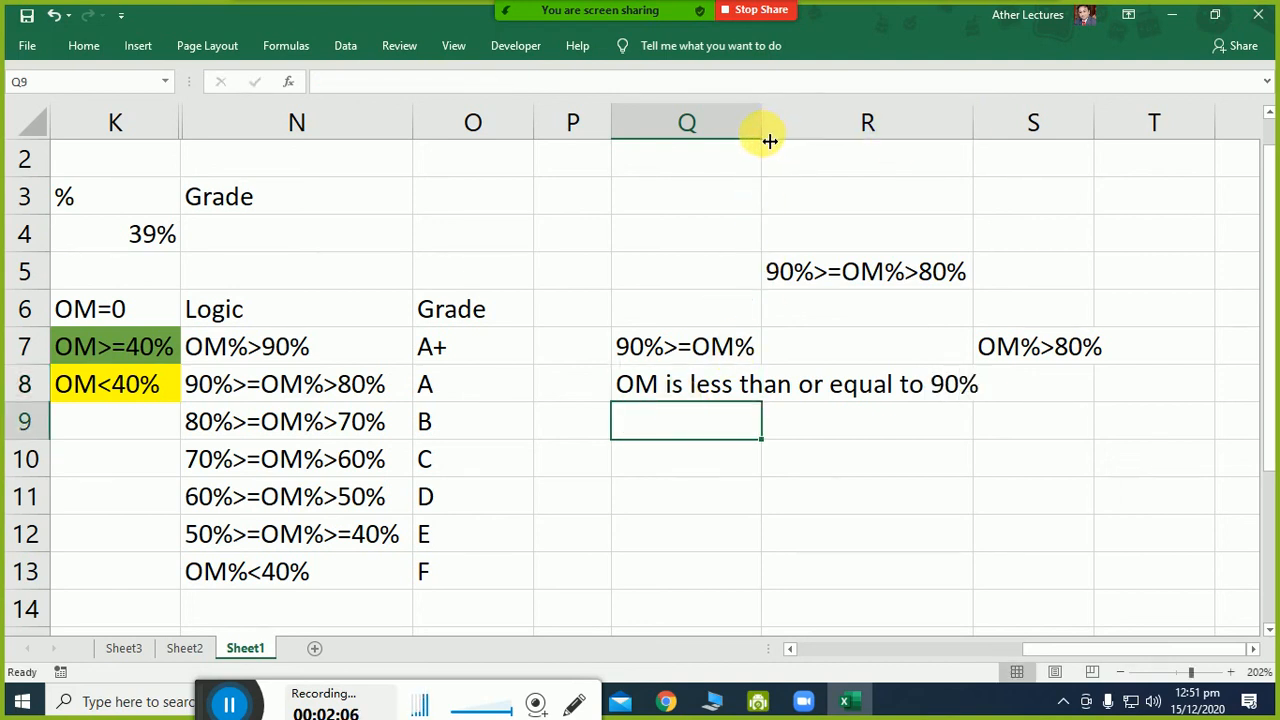
pyautogui.moveTo(763, 140); pyautogui.dragTo(770, 140)
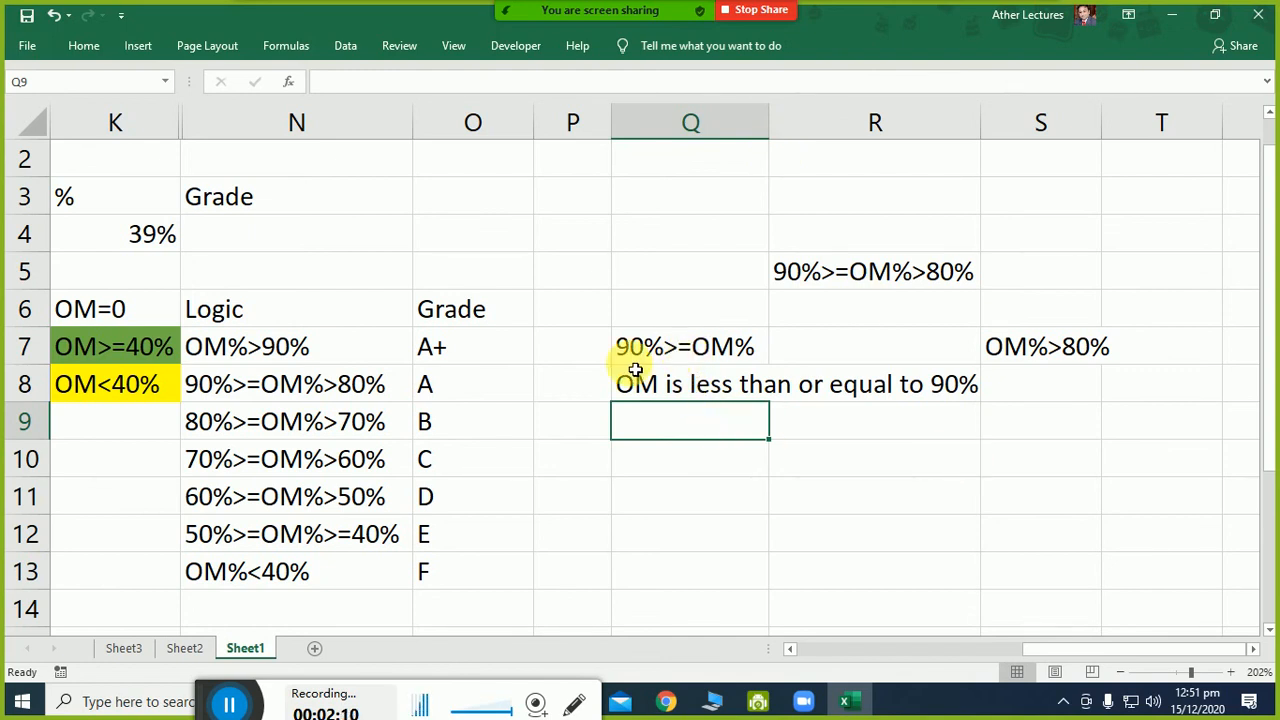
pyautogui.click(675, 398)
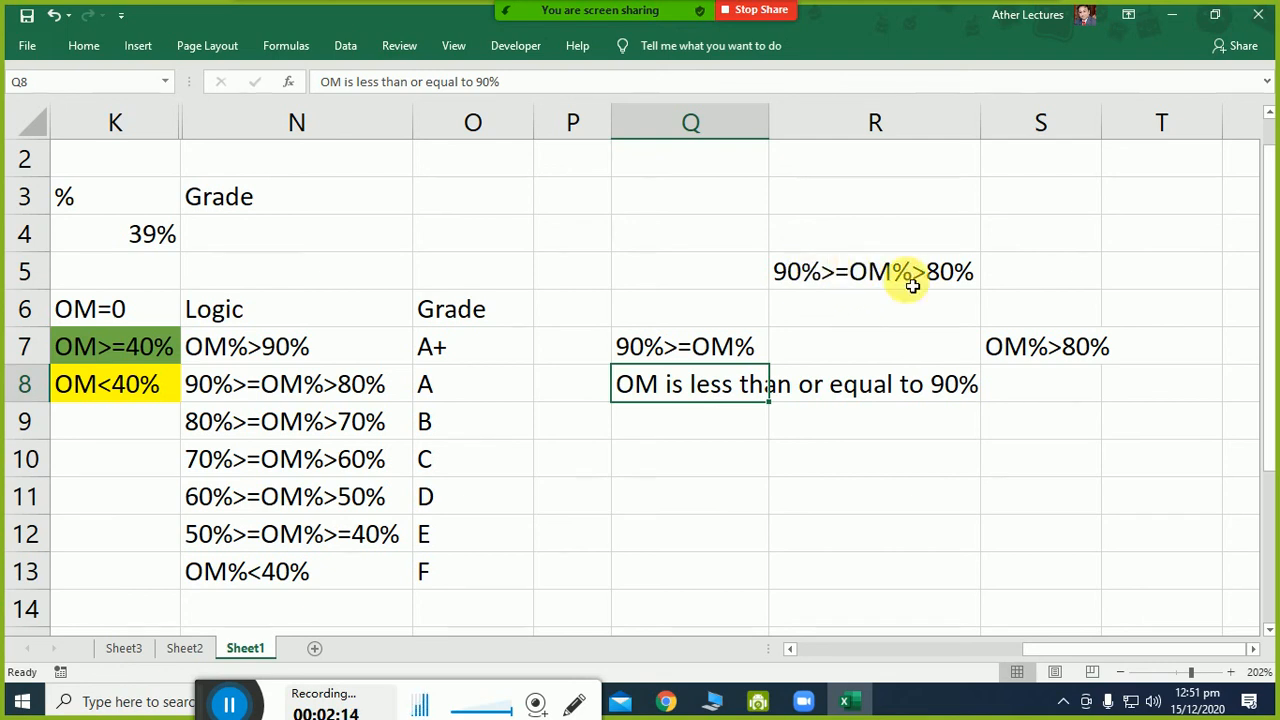
# Enter "OM% is greater than 80%" in cell S8 below the OM%>80% partial condition.
pyautogui.click(855, 273)
pyautogui.doubleClick(855, 273)
pyautogui.moveTo(850, 273); pyautogui.dragTo(1015, 280)
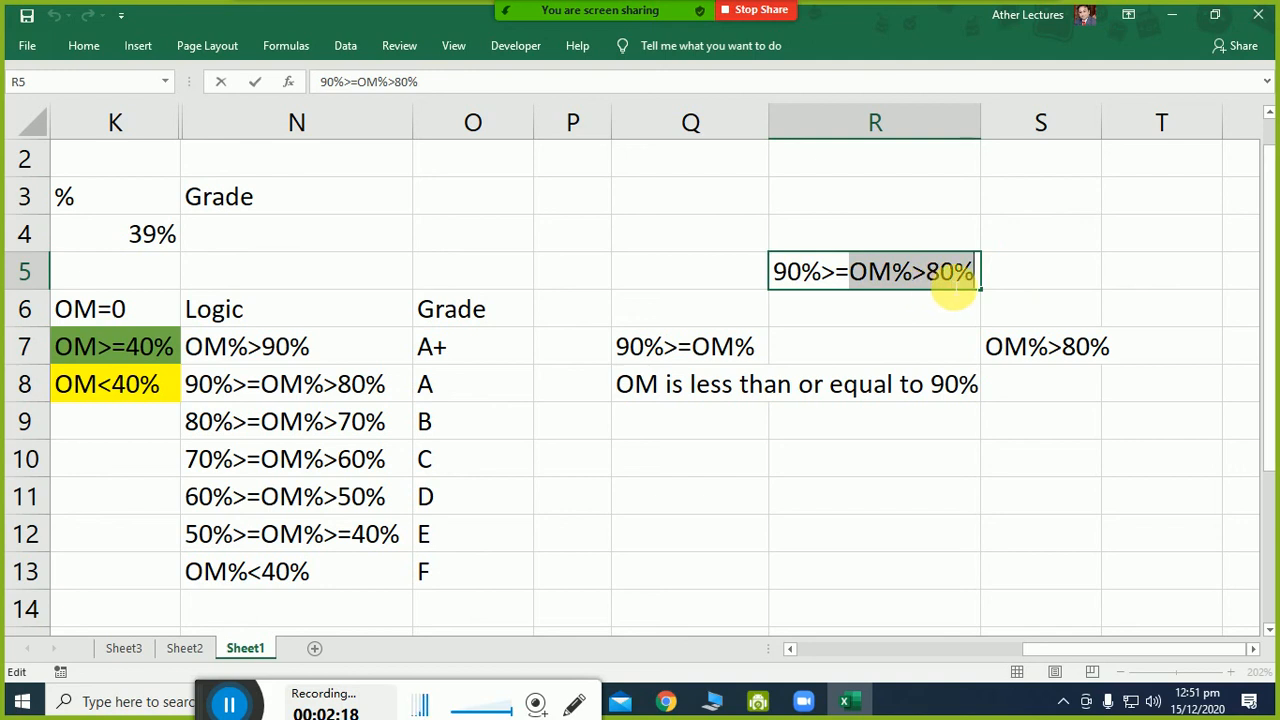
pyautogui.click(1018, 388)
pyautogui.write('OM')
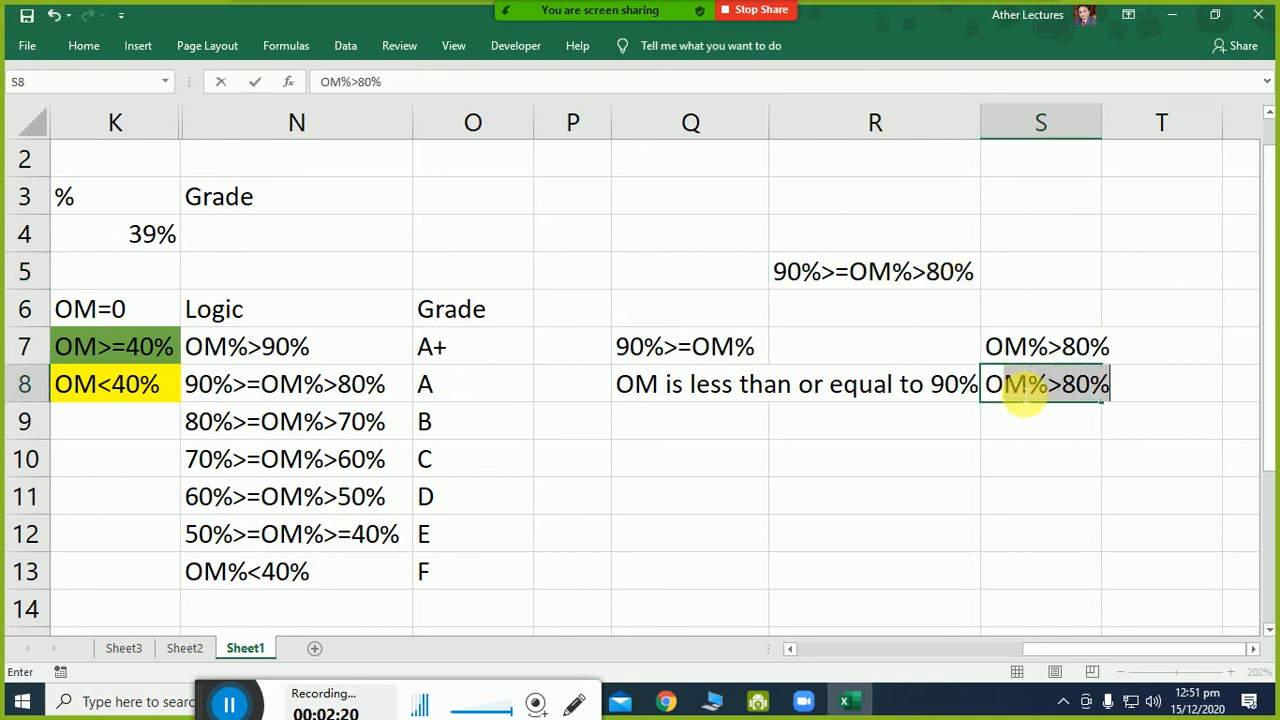
pyautogui.write('% ')
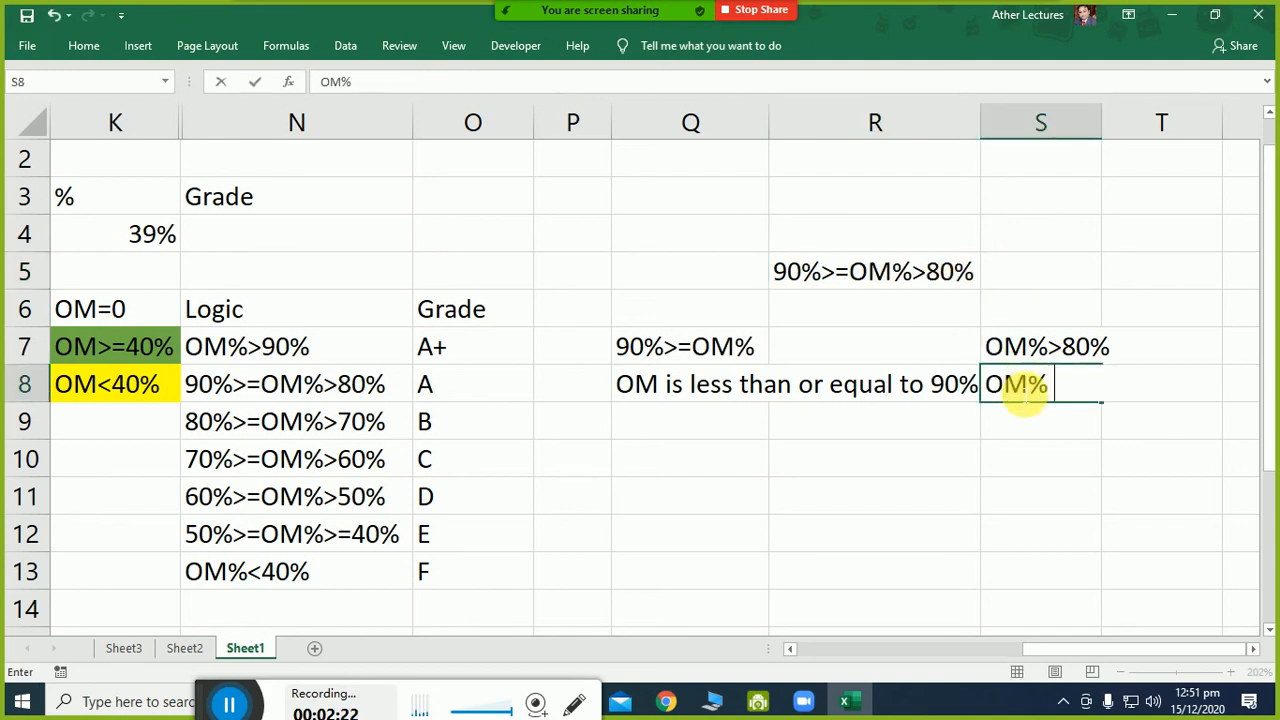
pyautogui.write('is g')
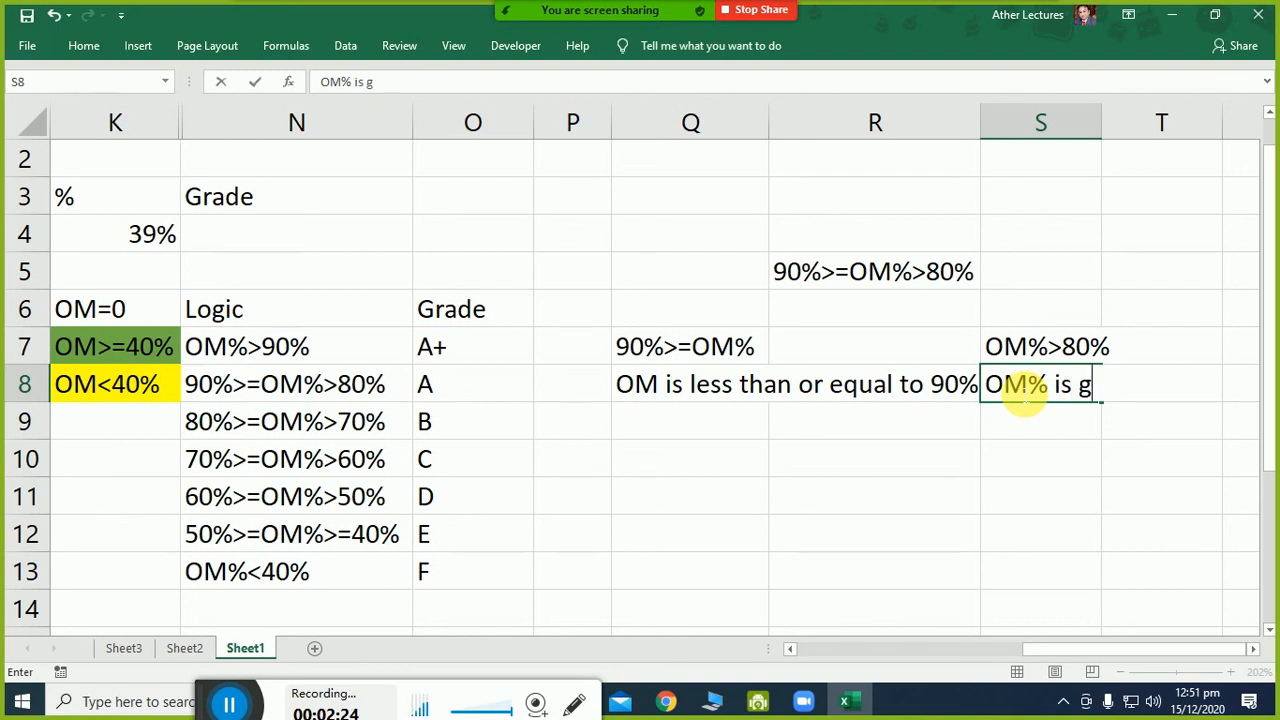
pyautogui.write('reater t')
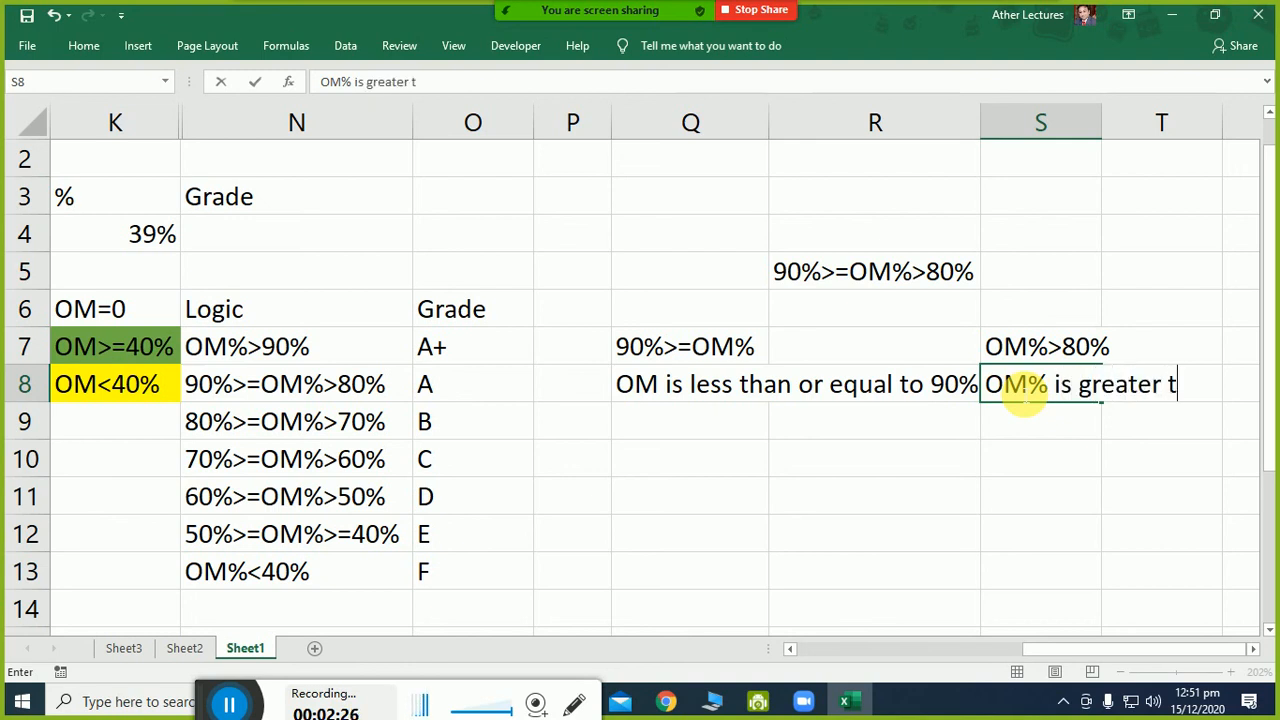
pyautogui.write('han')
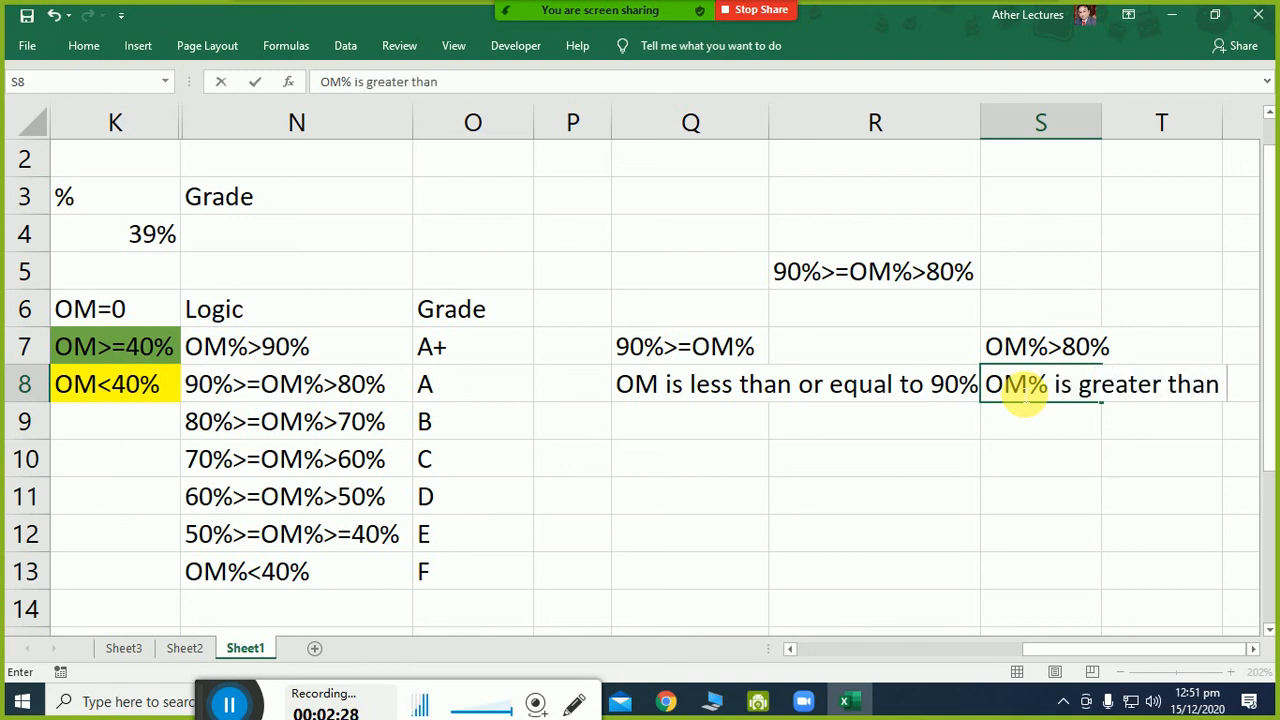
pyautogui.write(' 80')
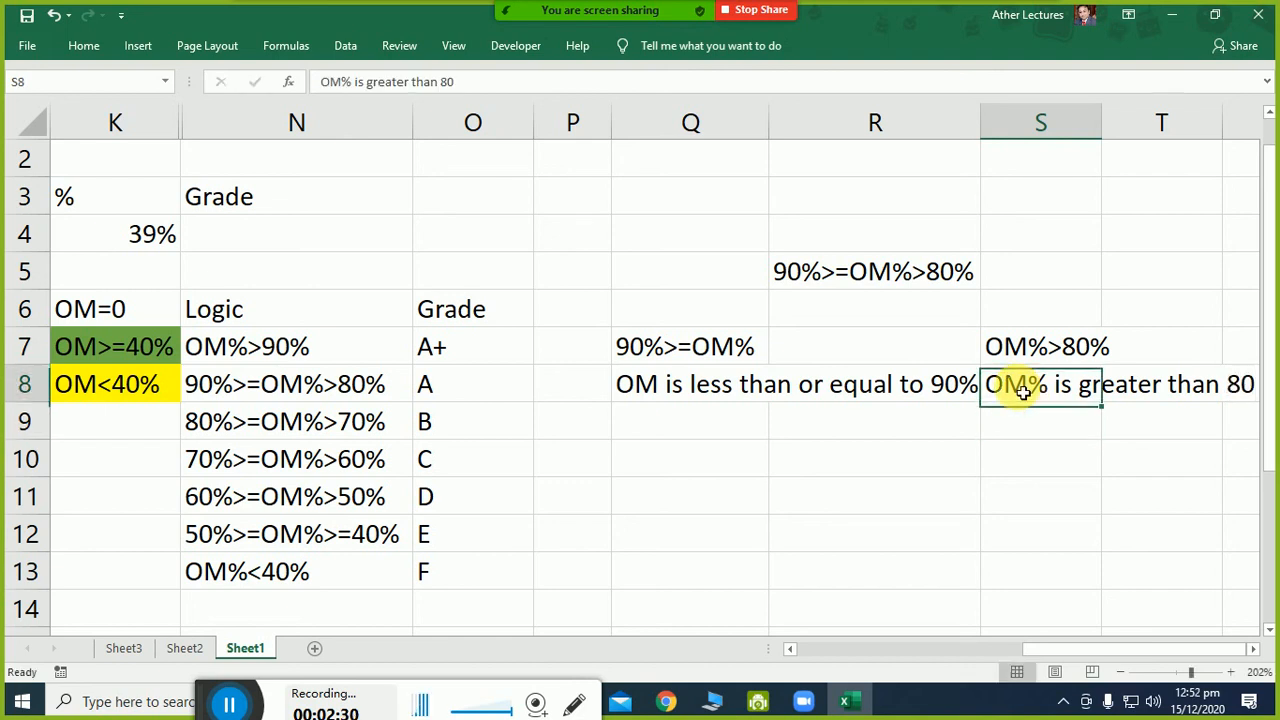
pyautogui.write('%')
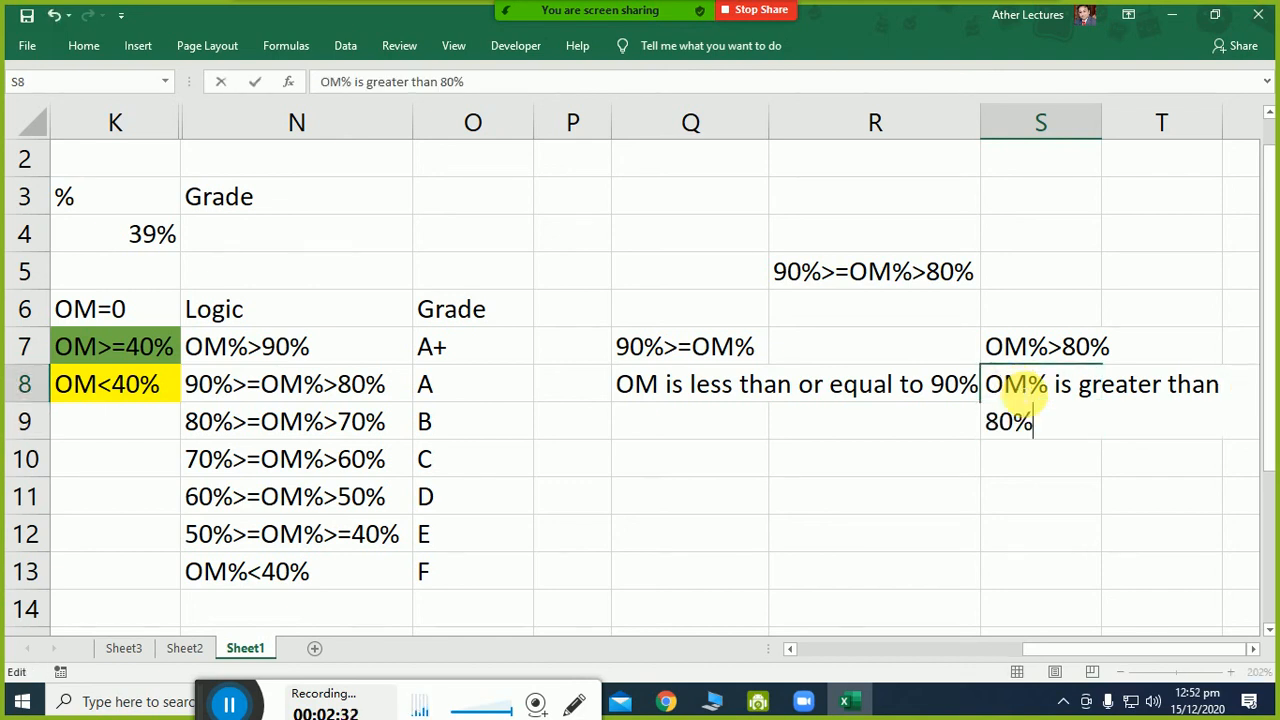
pyautogui.press('Return')
pyautogui.press('Up')
pyautogui.press('Left')
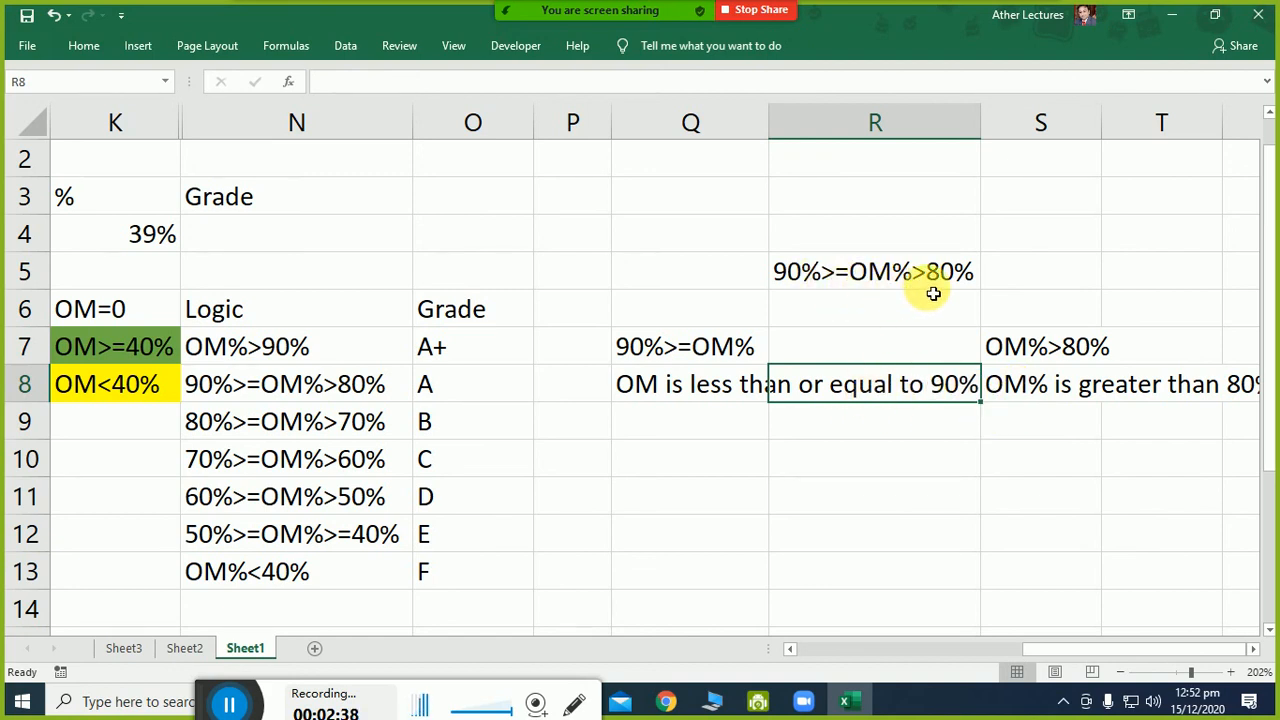
# List the example marks 90, 89, 88 and 87 downwards in cells R10 to R13.
pyautogui.click(901, 308)
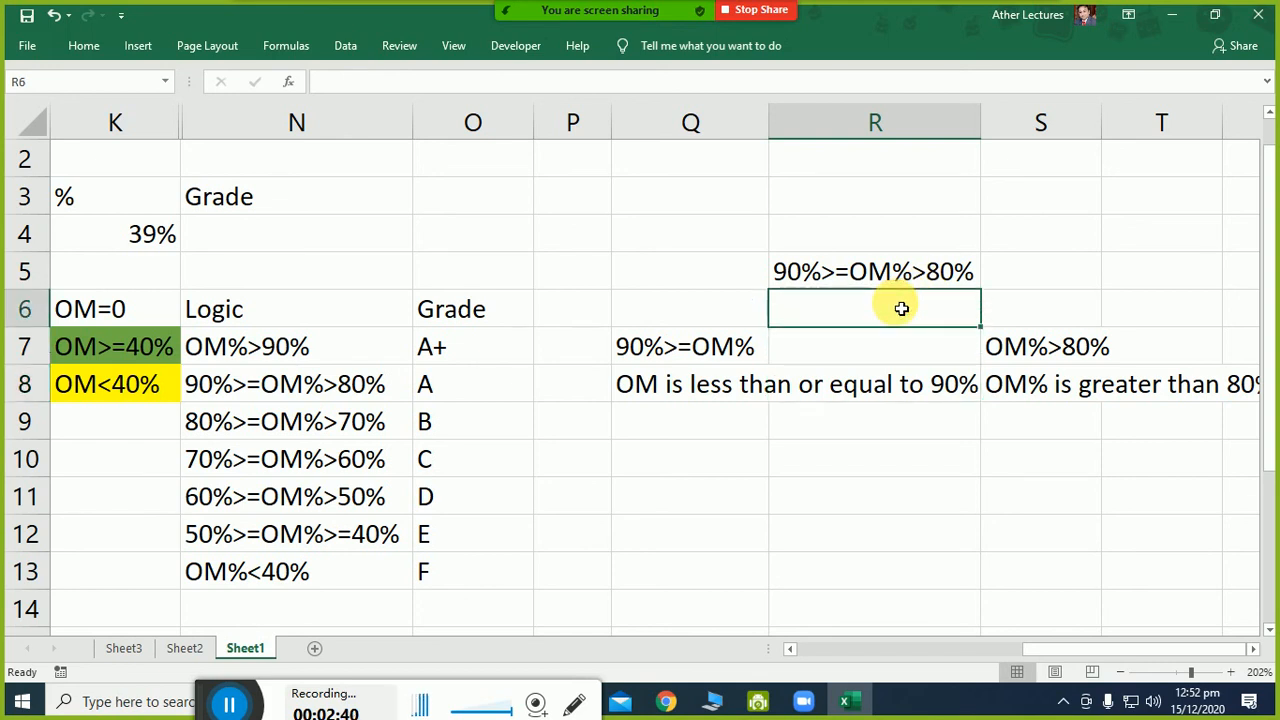
pyautogui.click(874, 466)
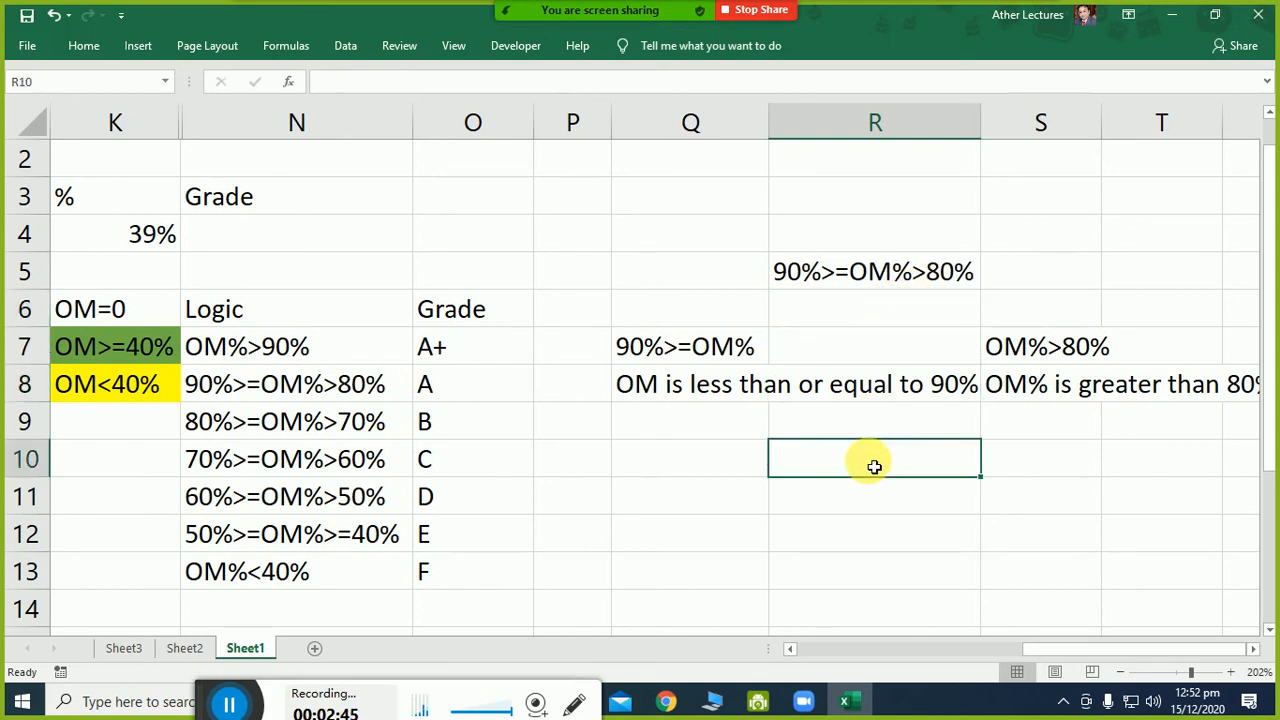
pyautogui.write('8')
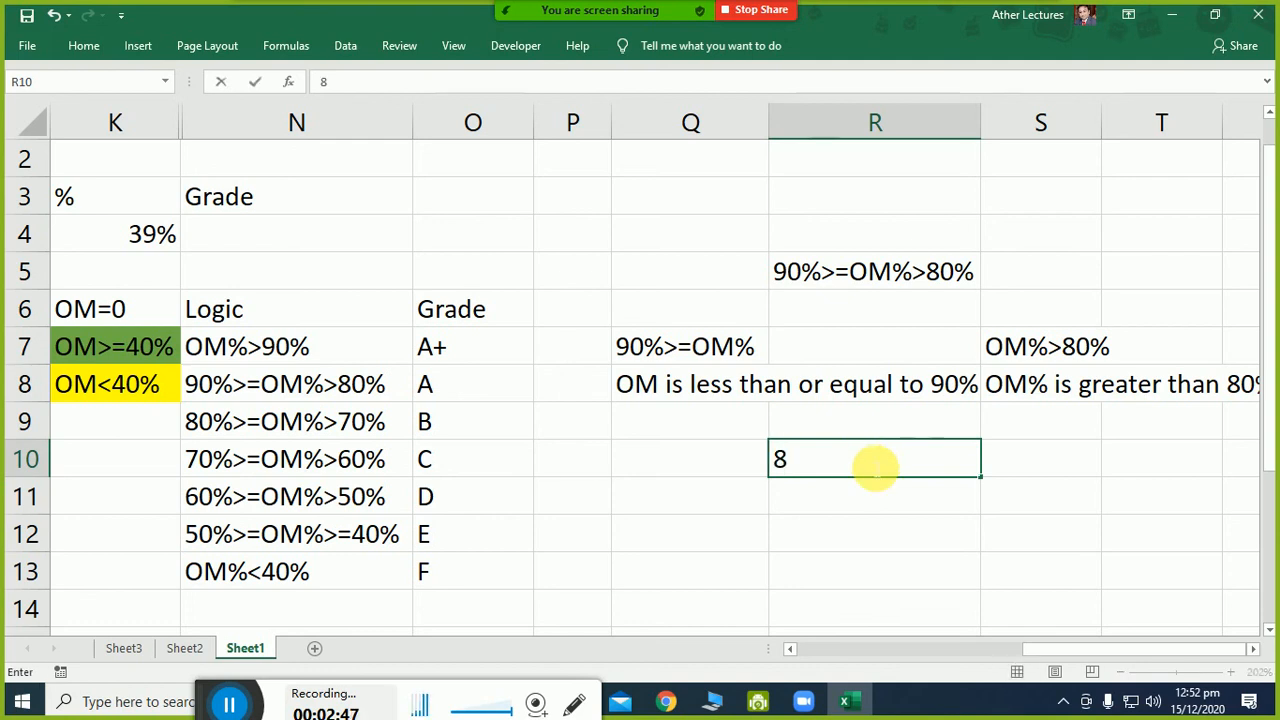
pyautogui.write('0')
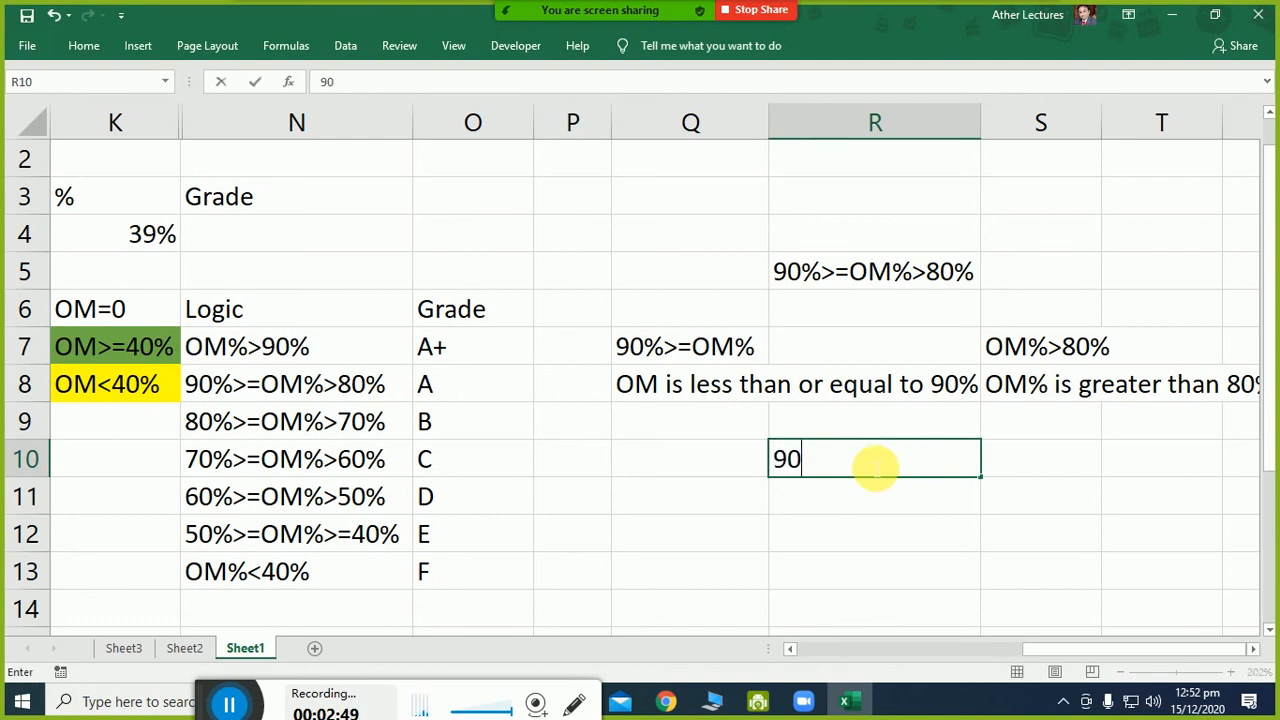
pyautogui.press('Return')
pyautogui.write('89')
pyautogui.press('Return')
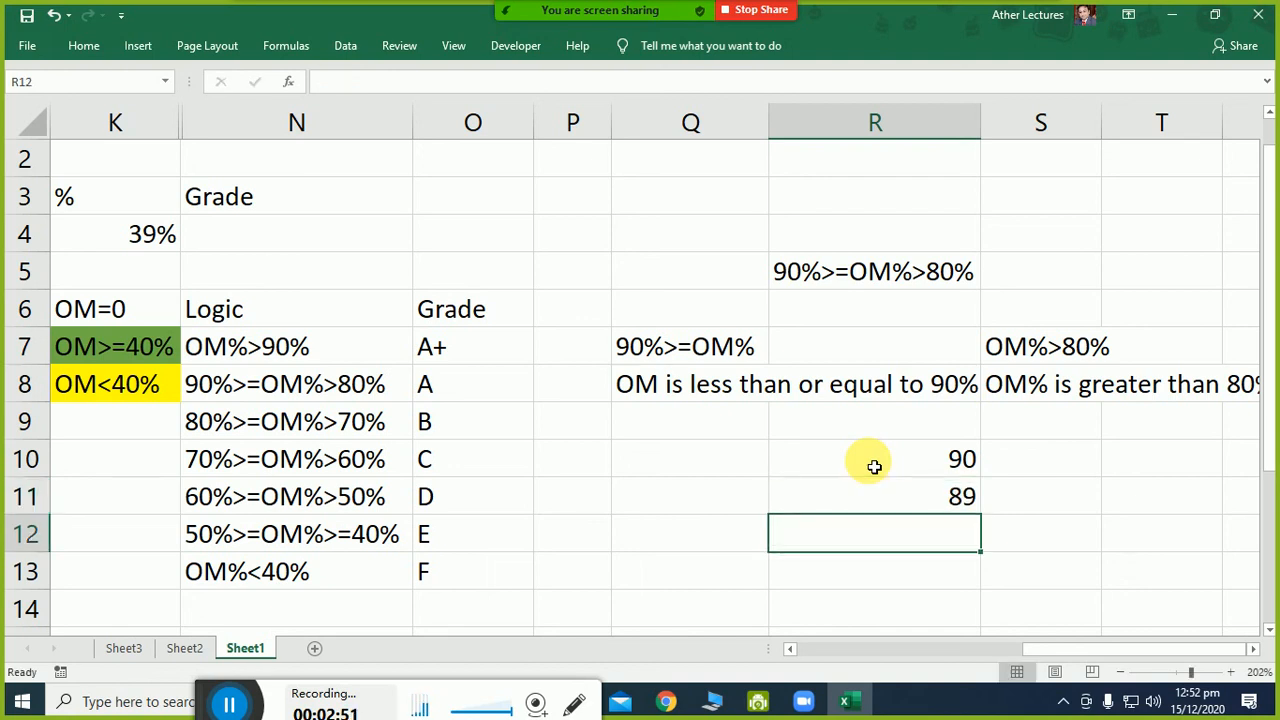
pyautogui.write('88')
pyautogui.press('Return')
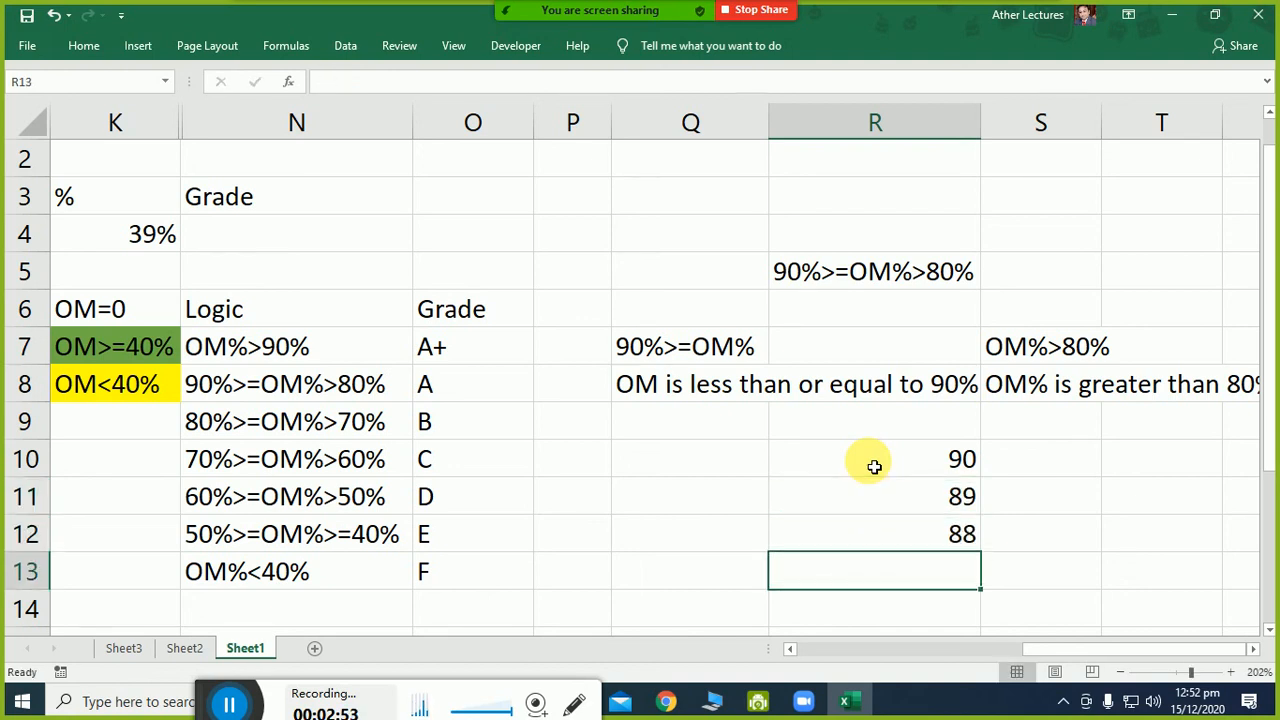
pyautogui.write('87')
pyautogui.press('Return')
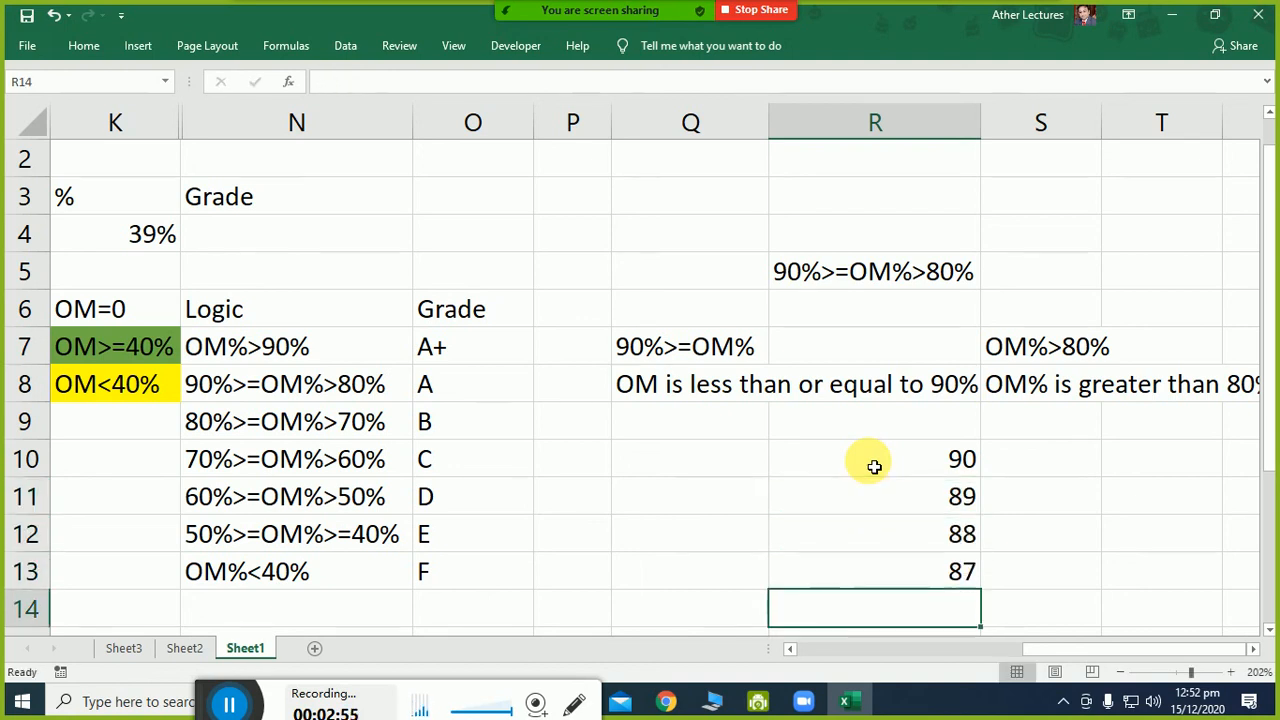
# Continue the example marks with 86, 85, 84 and 83 downwards in cells S10 to S13.
pyautogui.press('Right')
pyautogui.press('Up')
pyautogui.press('Up')
pyautogui.press('Up')
pyautogui.press('Up')
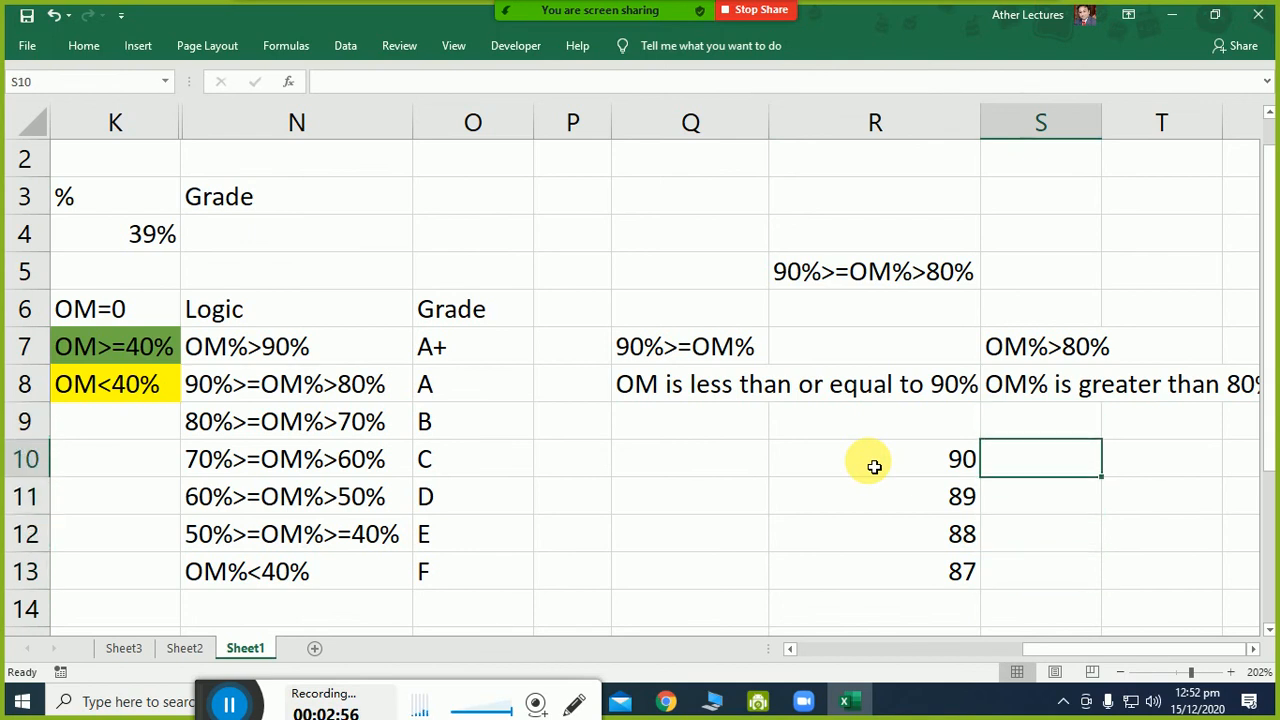
pyautogui.write('68')
pyautogui.press('Return')
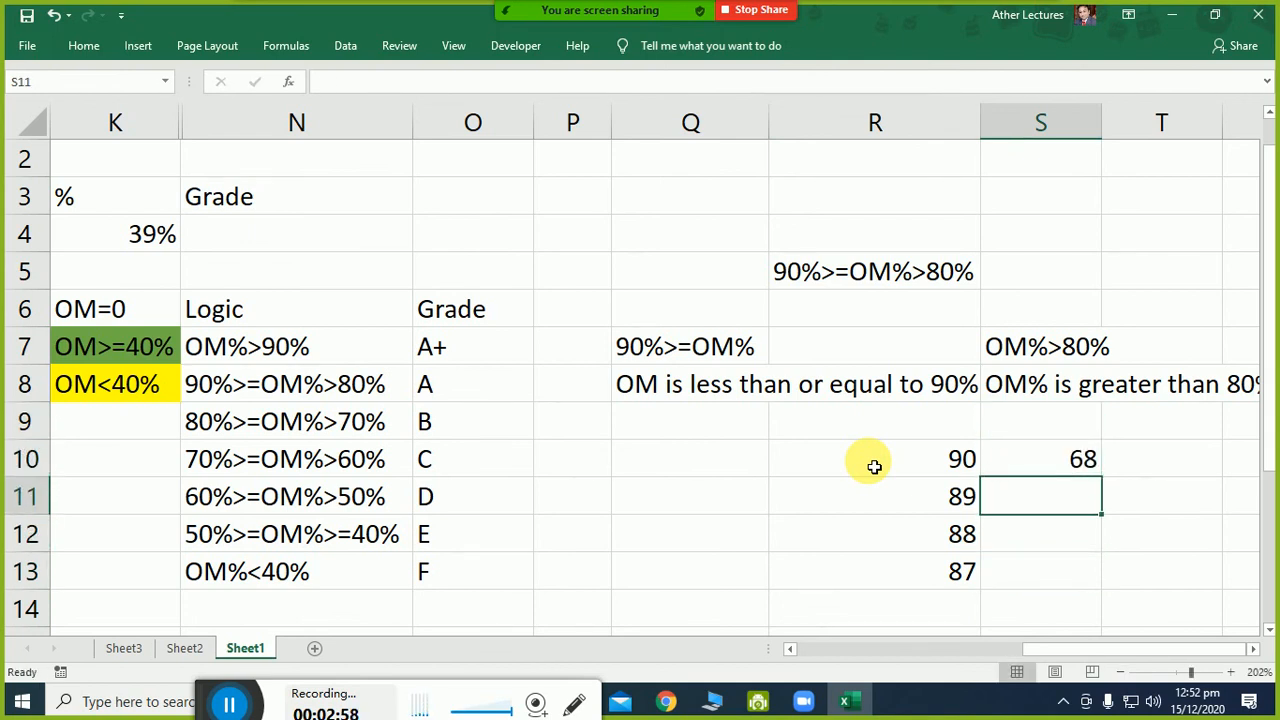
pyautogui.hotkey('ctrl', 'z')
pyautogui.write('86')
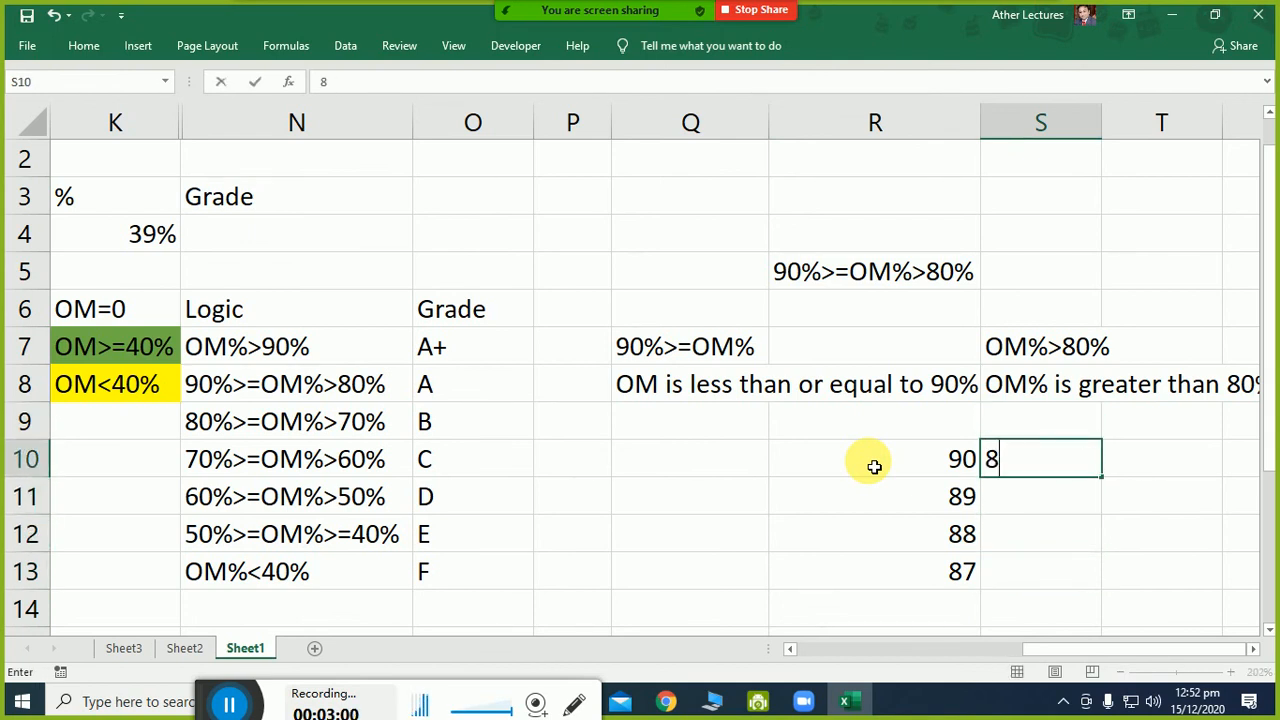
pyautogui.press('Return')
pyautogui.write('85')
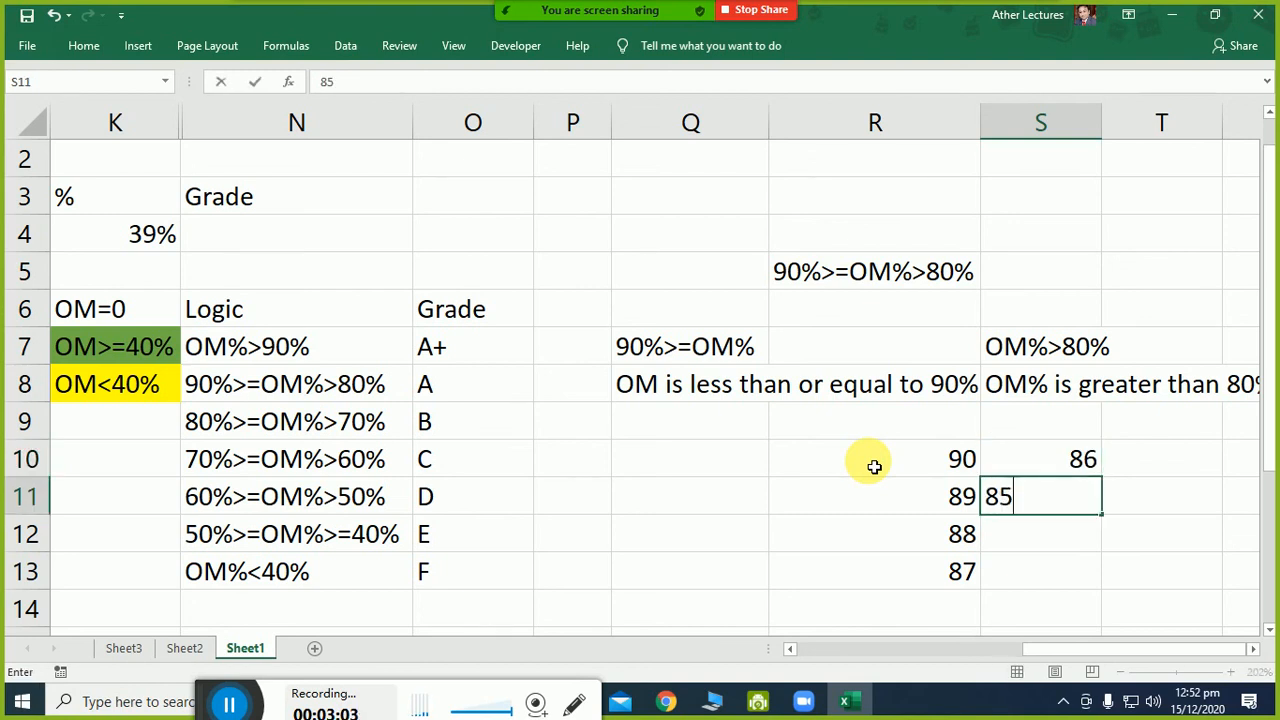
pyautogui.press('Return')
pyautogui.write('8')
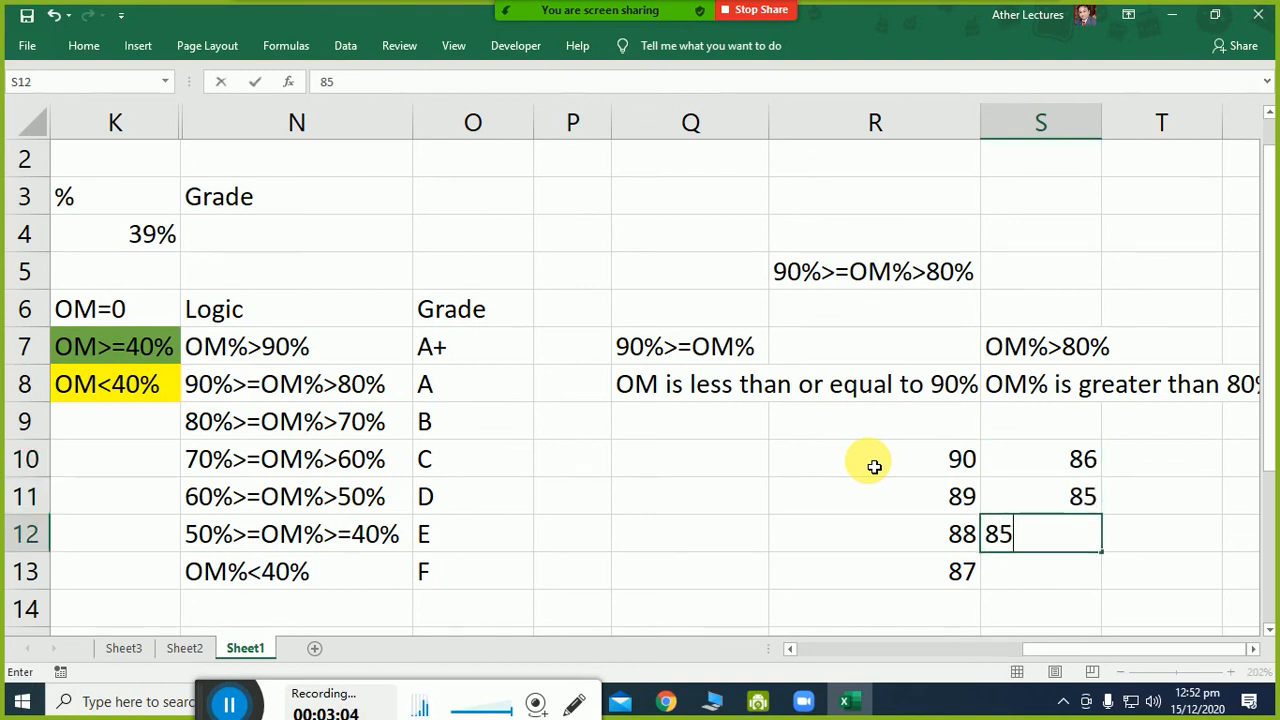
pyautogui.write('4')
pyautogui.press('Return')
pyautogui.write('83')
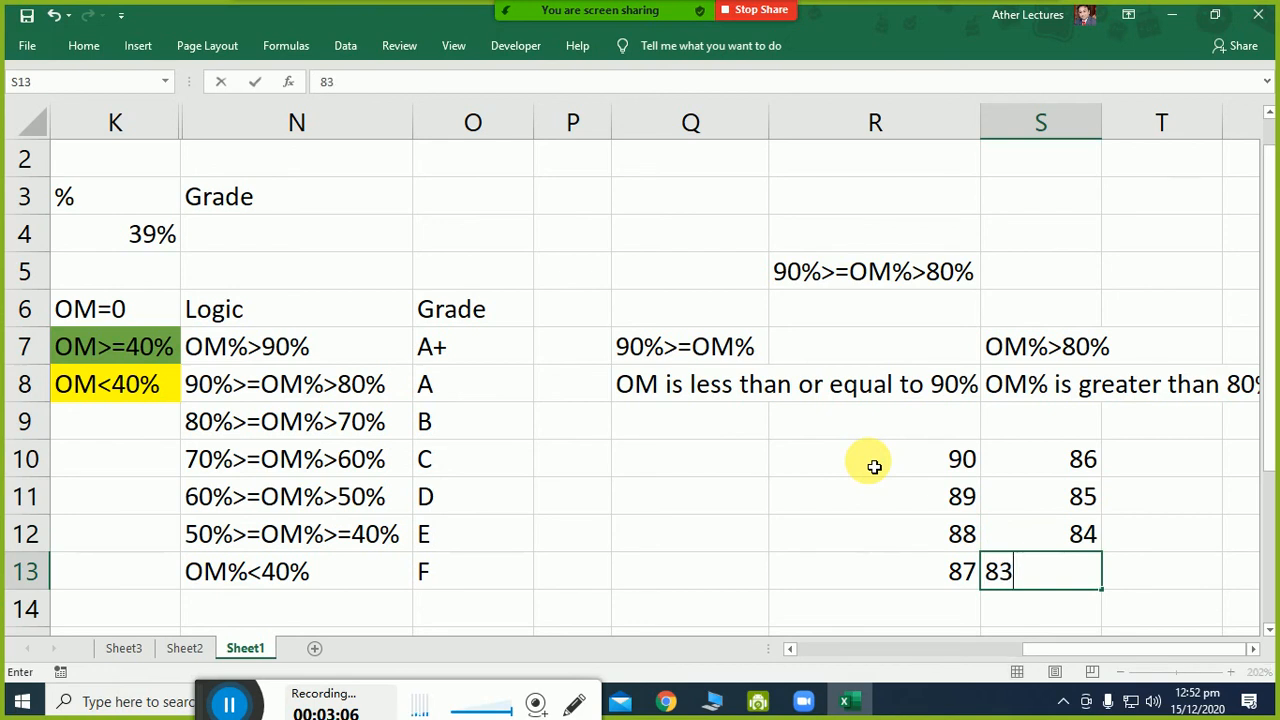
pyautogui.press('Return')
# Continue the example marks with 82, 81 and 80 downwards in cells T10 to T12.
pyautogui.press('Right')
pyautogui.press('Up')
pyautogui.press('Up')
pyautogui.press('Up')
pyautogui.press('Up')
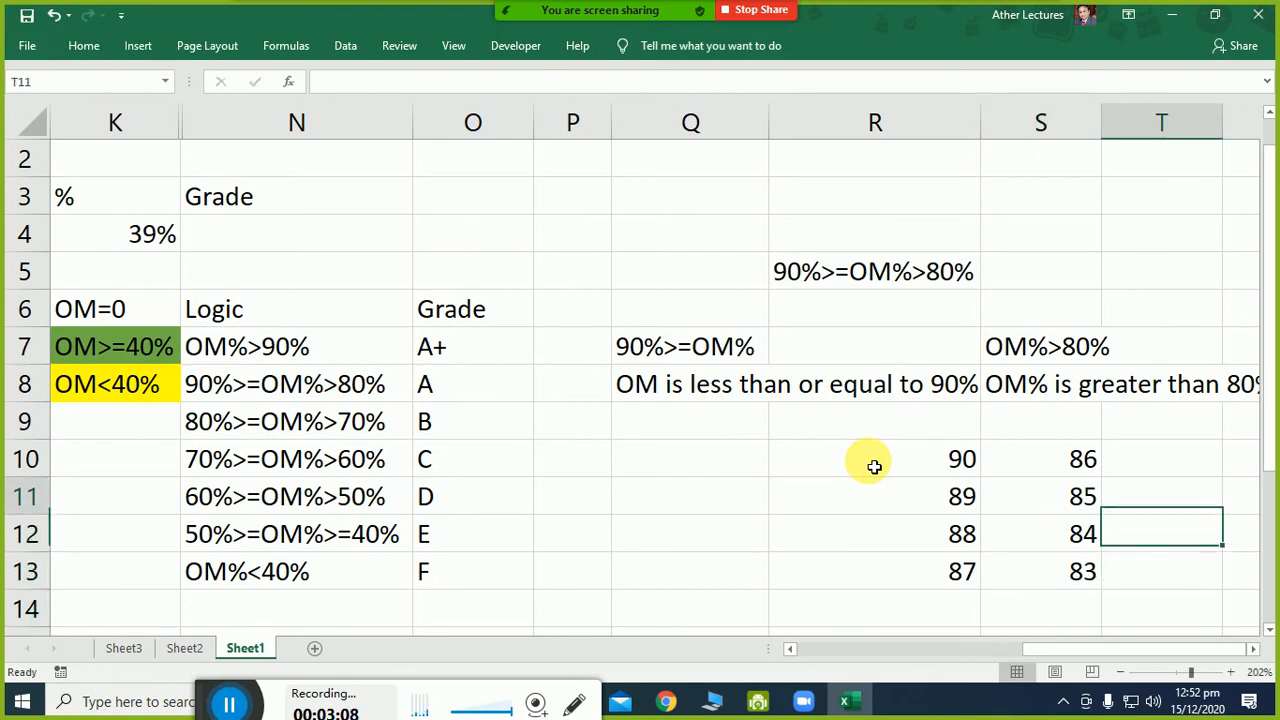
pyautogui.write('83')
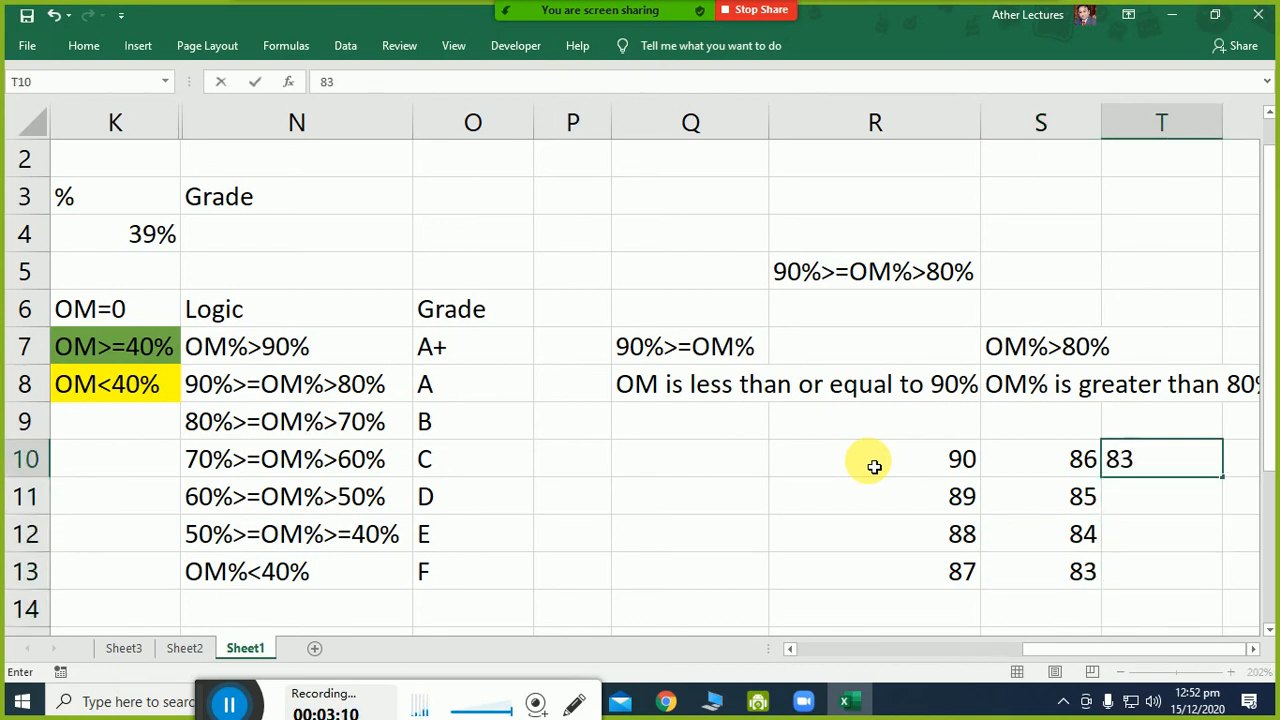
pyautogui.press('BackSpace')
pyautogui.write('2')
pyautogui.press('Return')
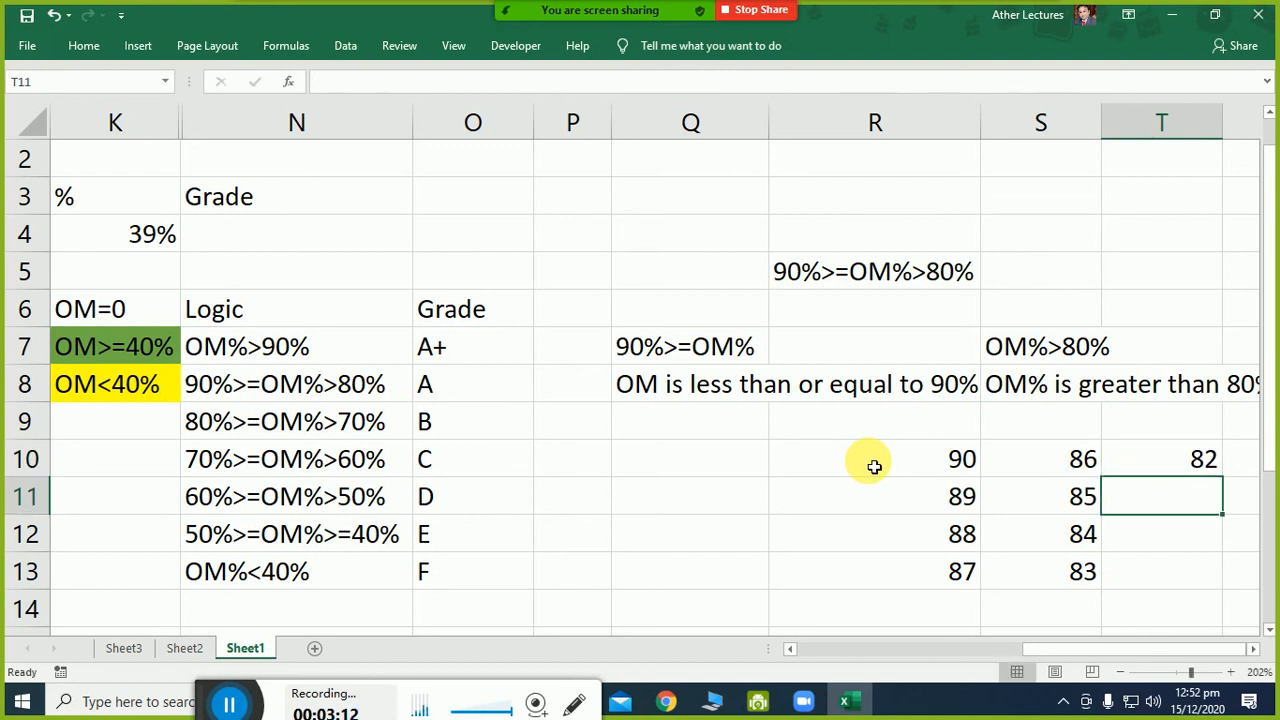
pyautogui.write('81')
pyautogui.press('Return')
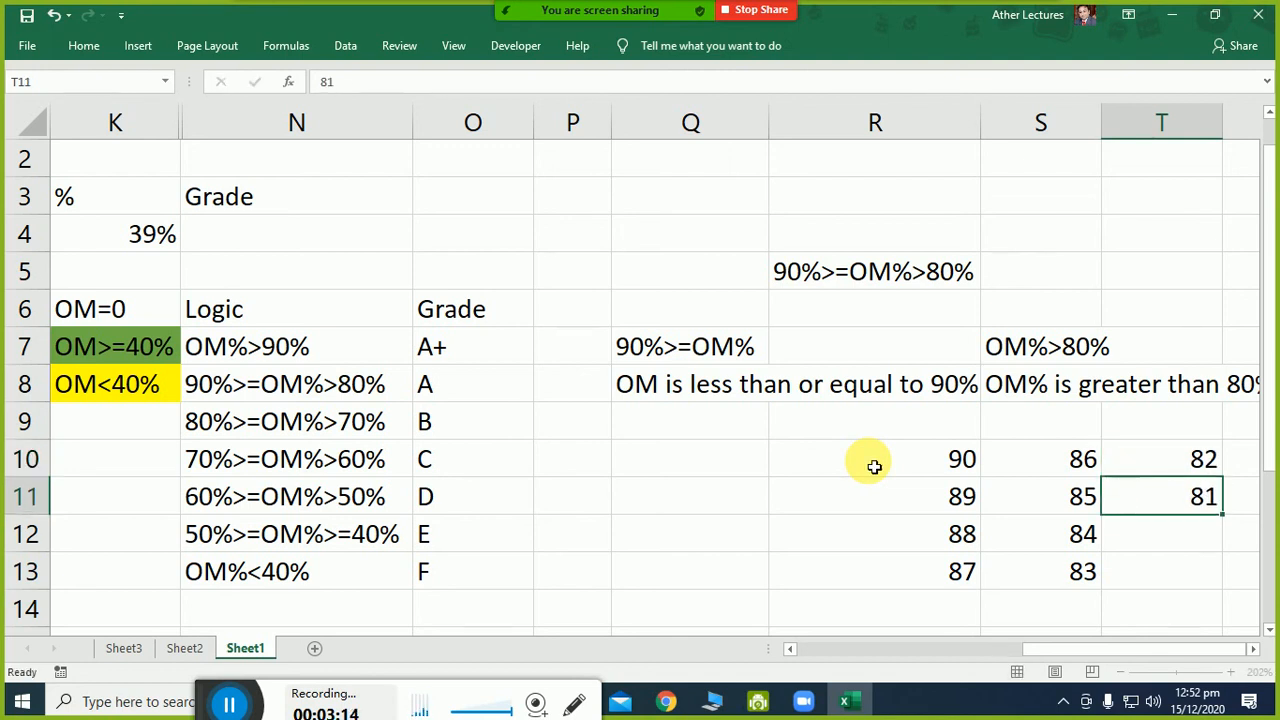
pyautogui.write('80')
pyautogui.press('Return')
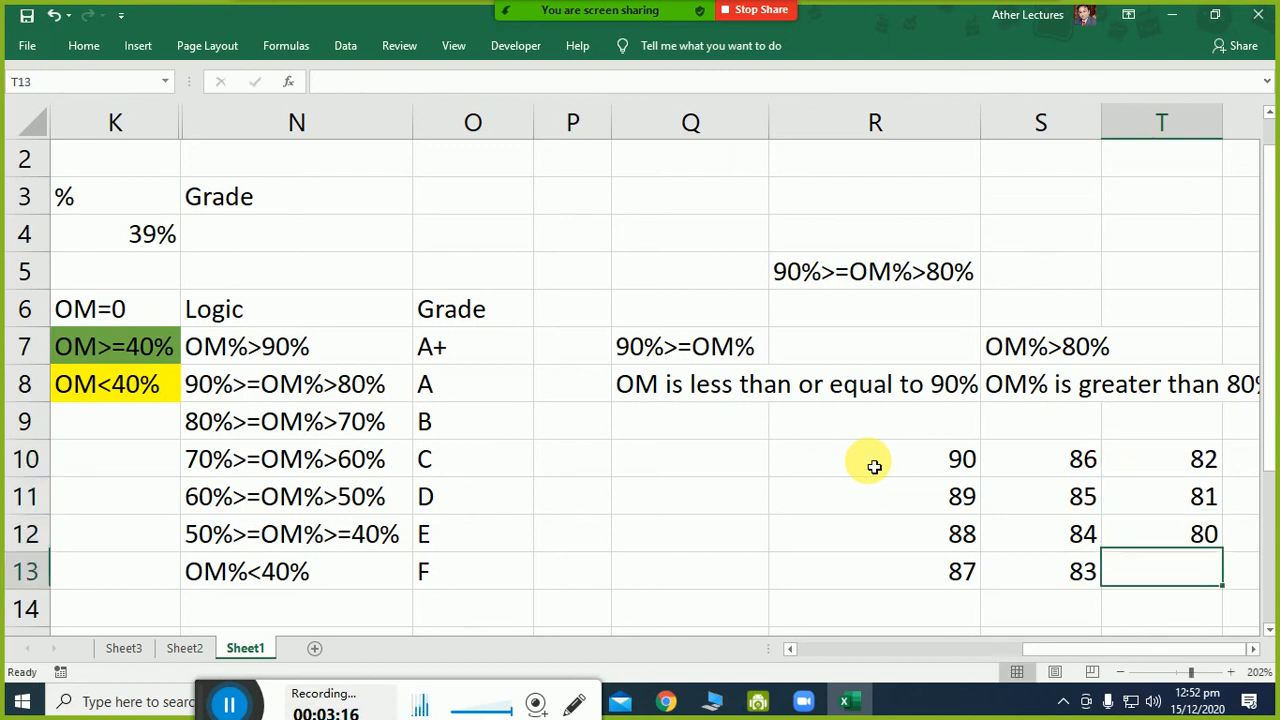
pyautogui.press('Up')
# Show the participants list of the Zoom meeting.
pyautogui.moveTo(626, 10)
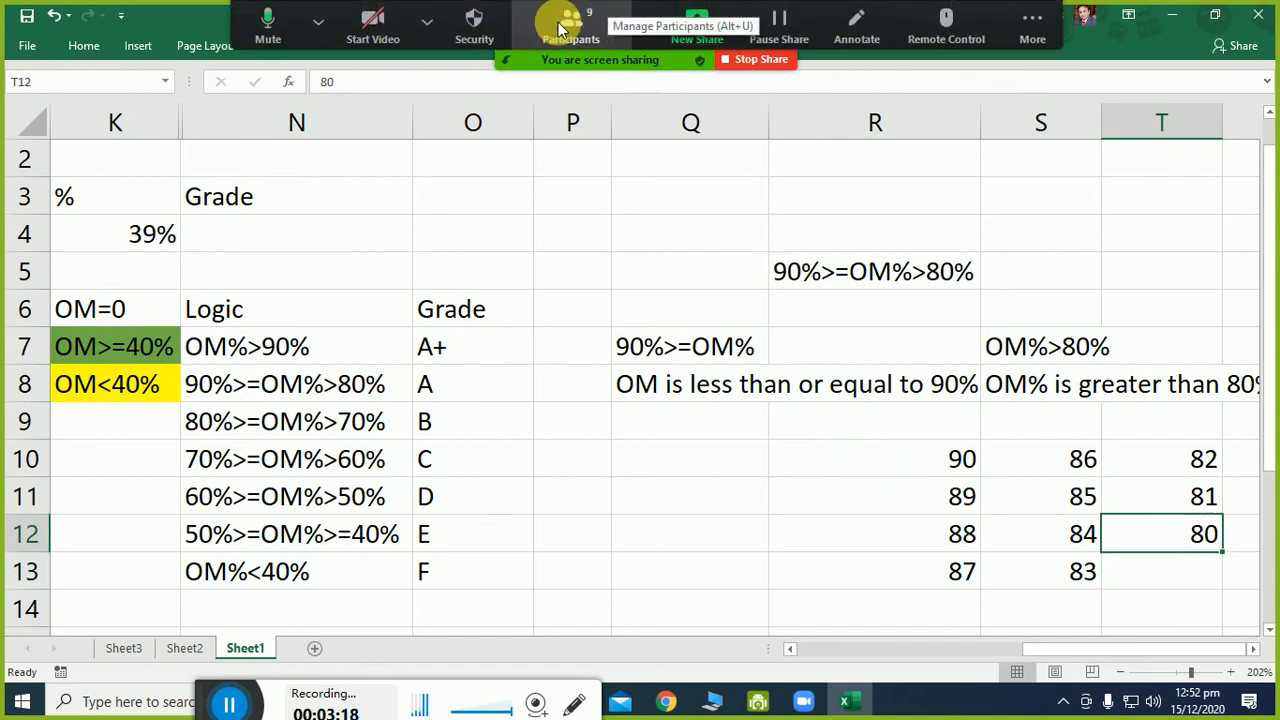
pyautogui.click(566, 10)
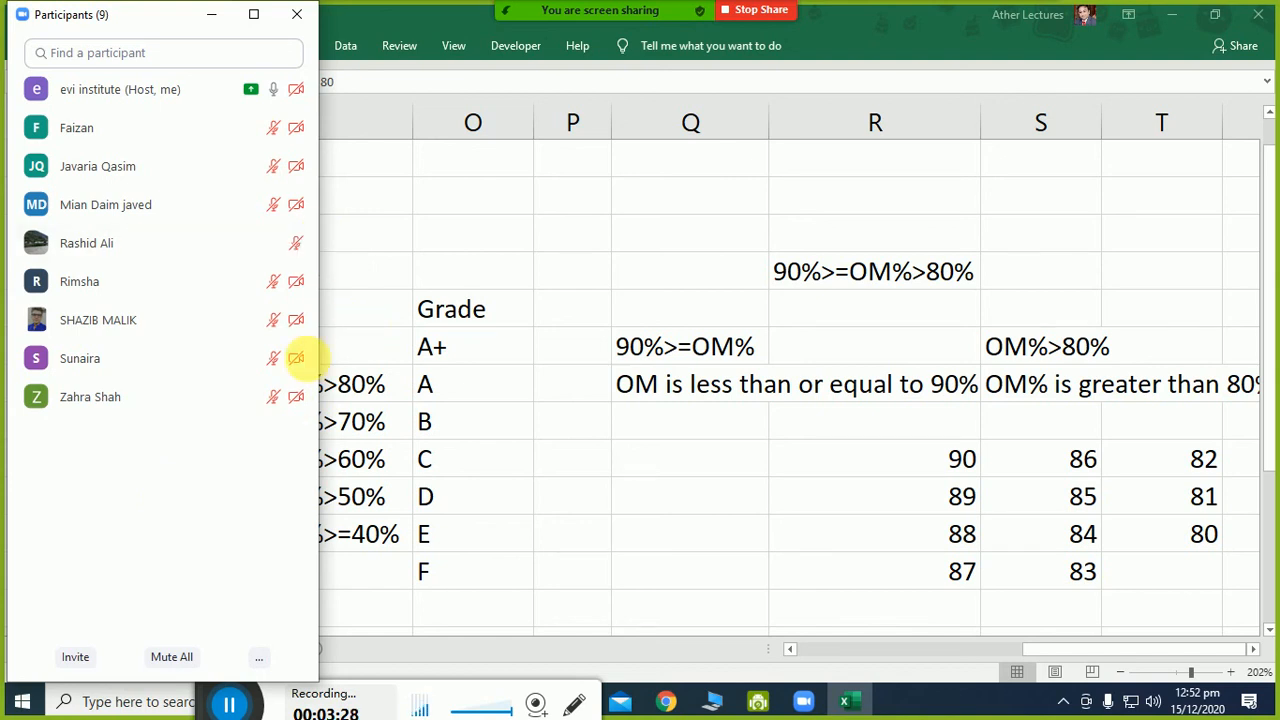
# Check the mark in T12 against the conditions in S7 and R5, and clear cell T12.
pyautogui.click(1157, 534)
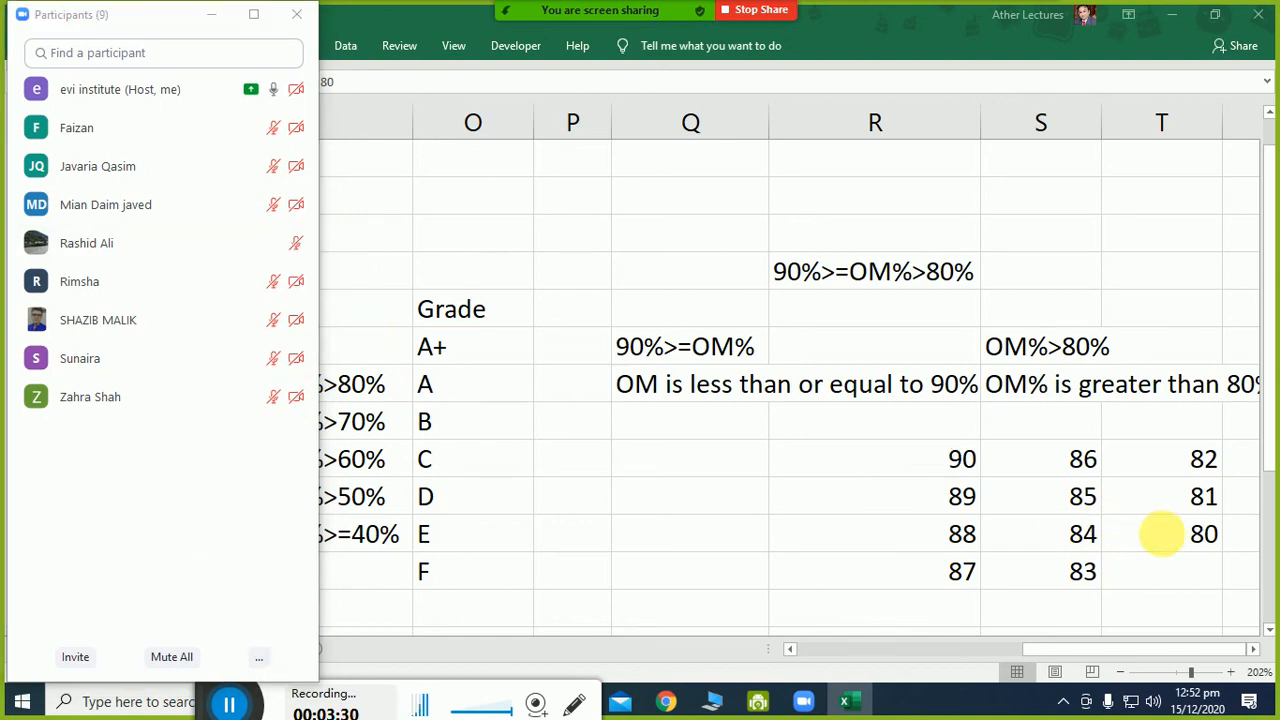
pyautogui.click(1066, 352)
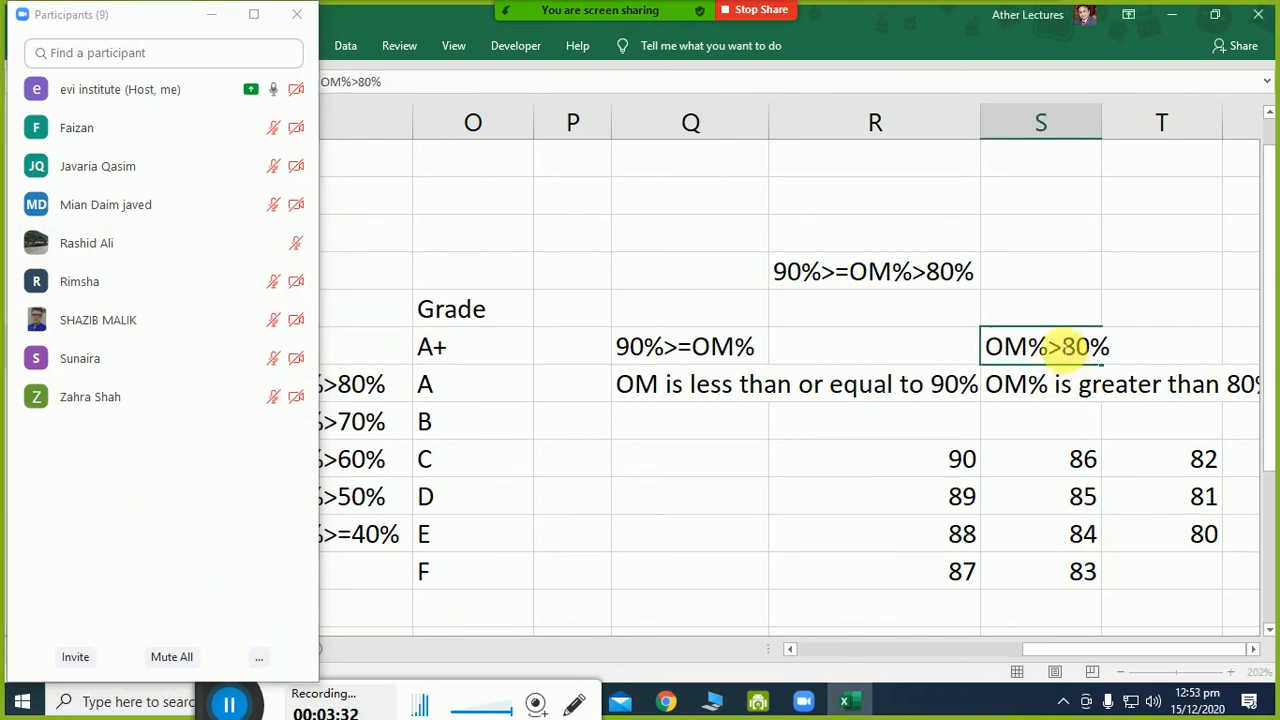
pyautogui.click(925, 274)
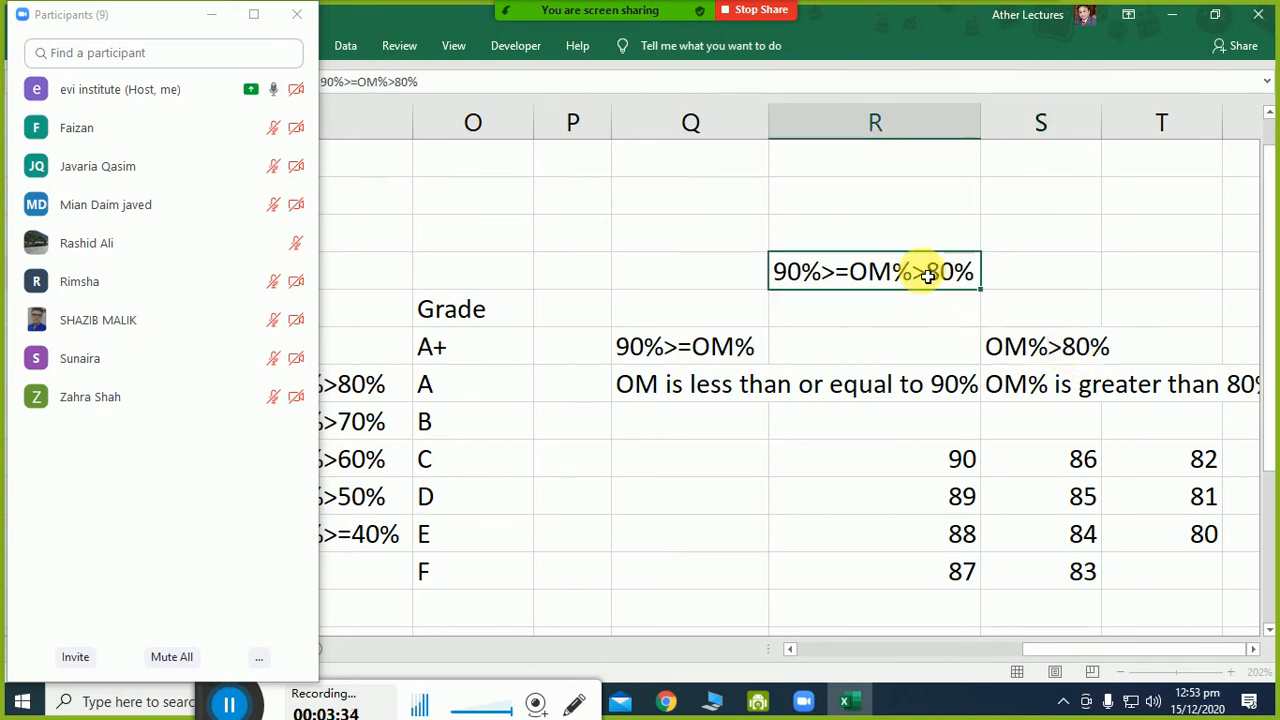
pyautogui.doubleClick(932, 279)
pyautogui.click(929, 282)
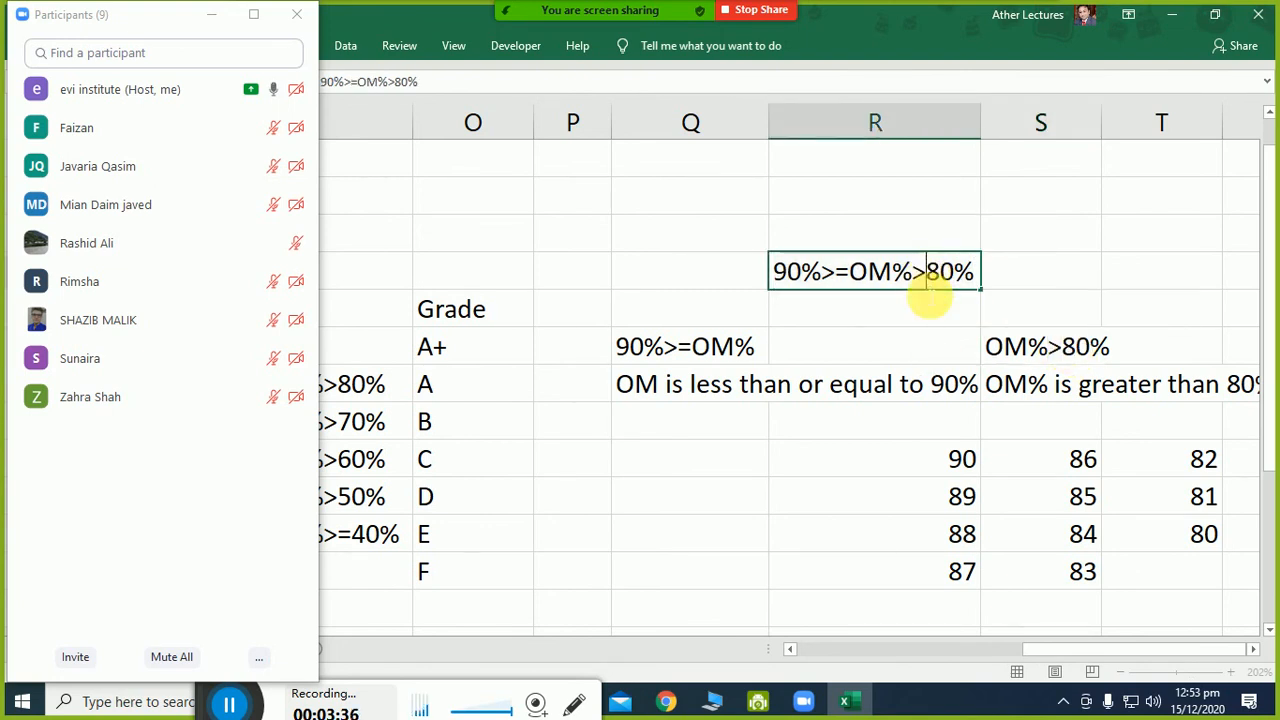
pyautogui.click(1175, 535)
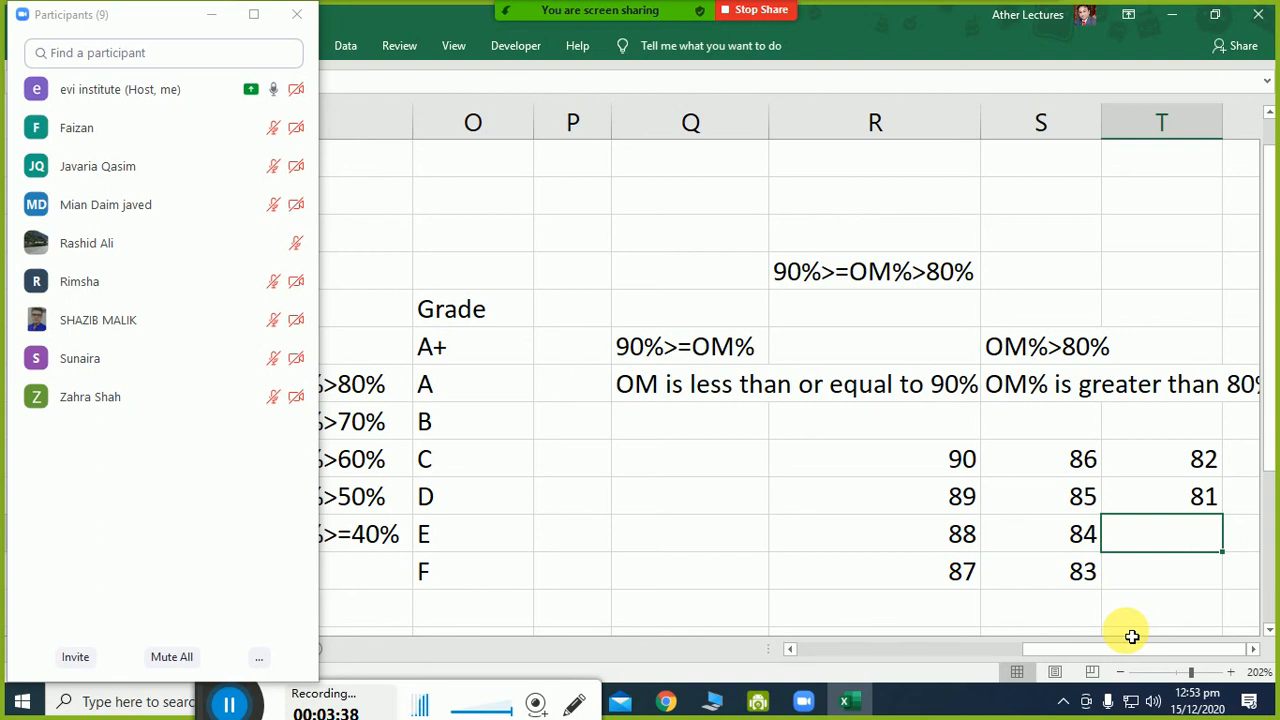
pyautogui.press('Up')
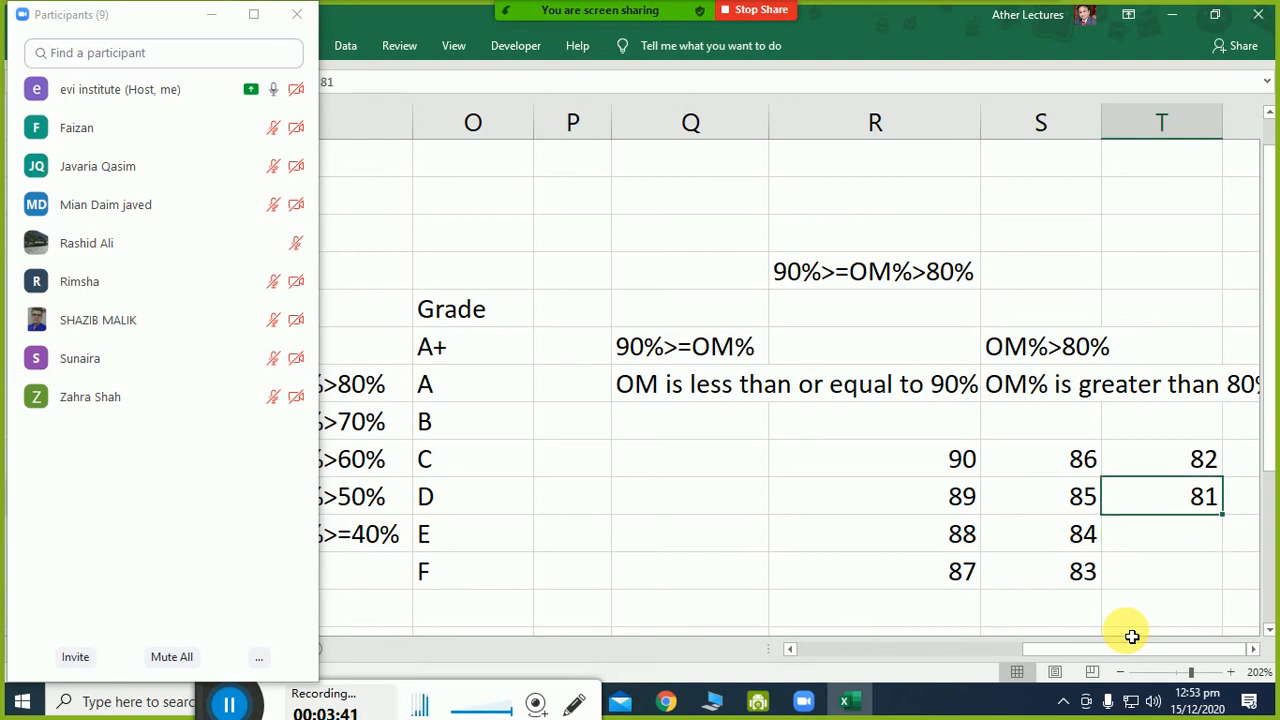
# Move the block of example marks from R10:T13 one column over so that it starts in cell Q10.
pyautogui.press('Down')
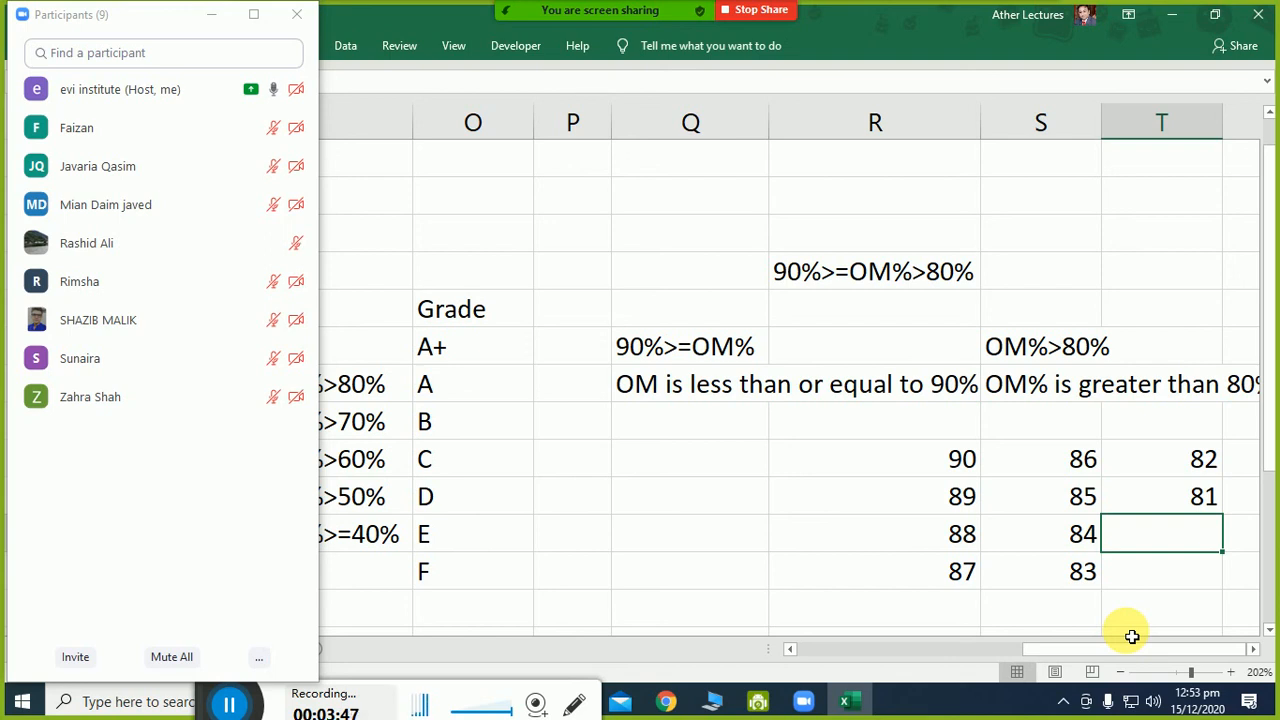
pyautogui.press('Up')
pyautogui.press('Left')
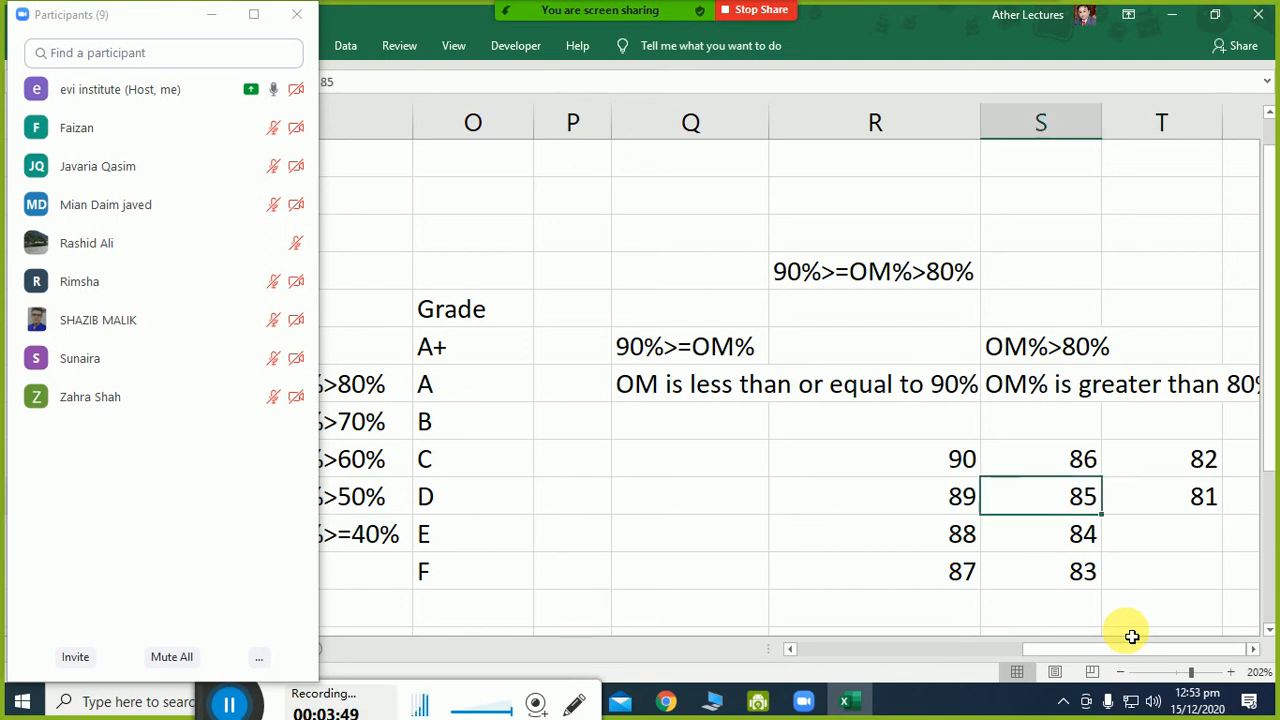
pyautogui.press('Left')
pyautogui.press('Up')
pyautogui.hotkey('shift', 'Down')
pyautogui.hotkey('shift', 'Down')
pyautogui.hotkey('shift', 'Right')
pyautogui.hotkey('shift', 'Down')
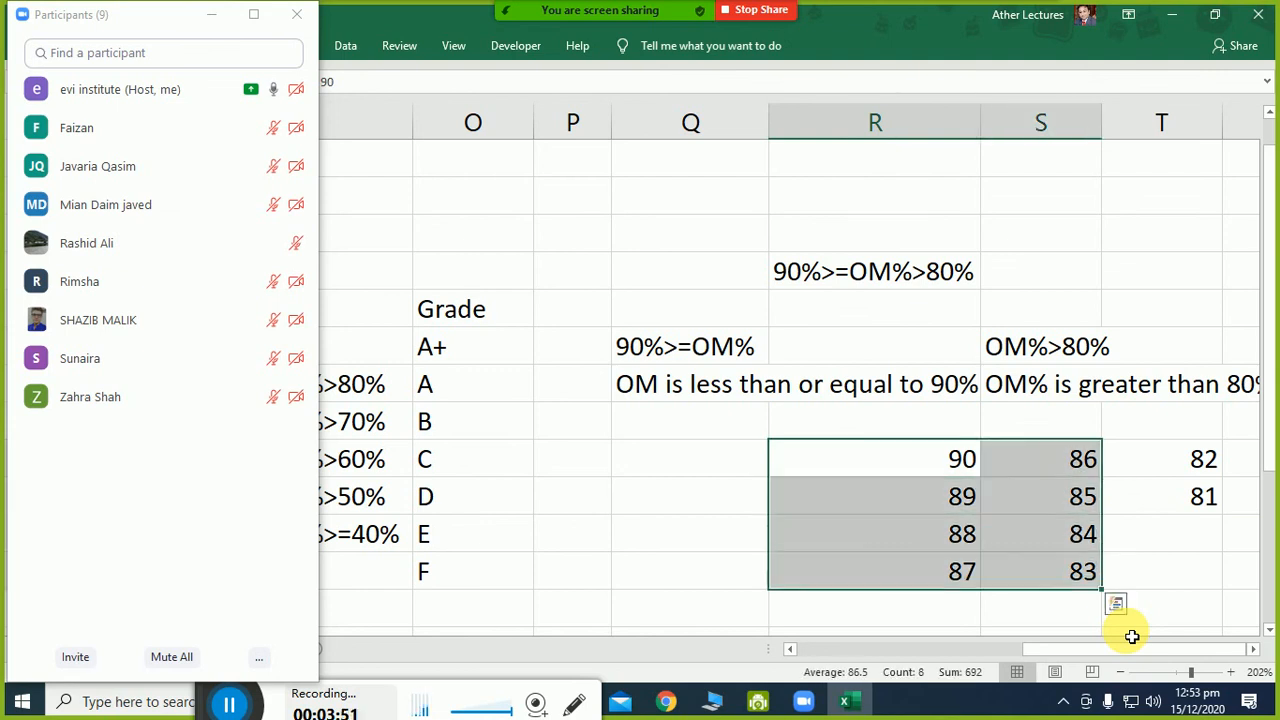
pyautogui.hotkey('shift', 'Right')
pyautogui.hotkey('ctrl', 'x')
pyautogui.press('Left')
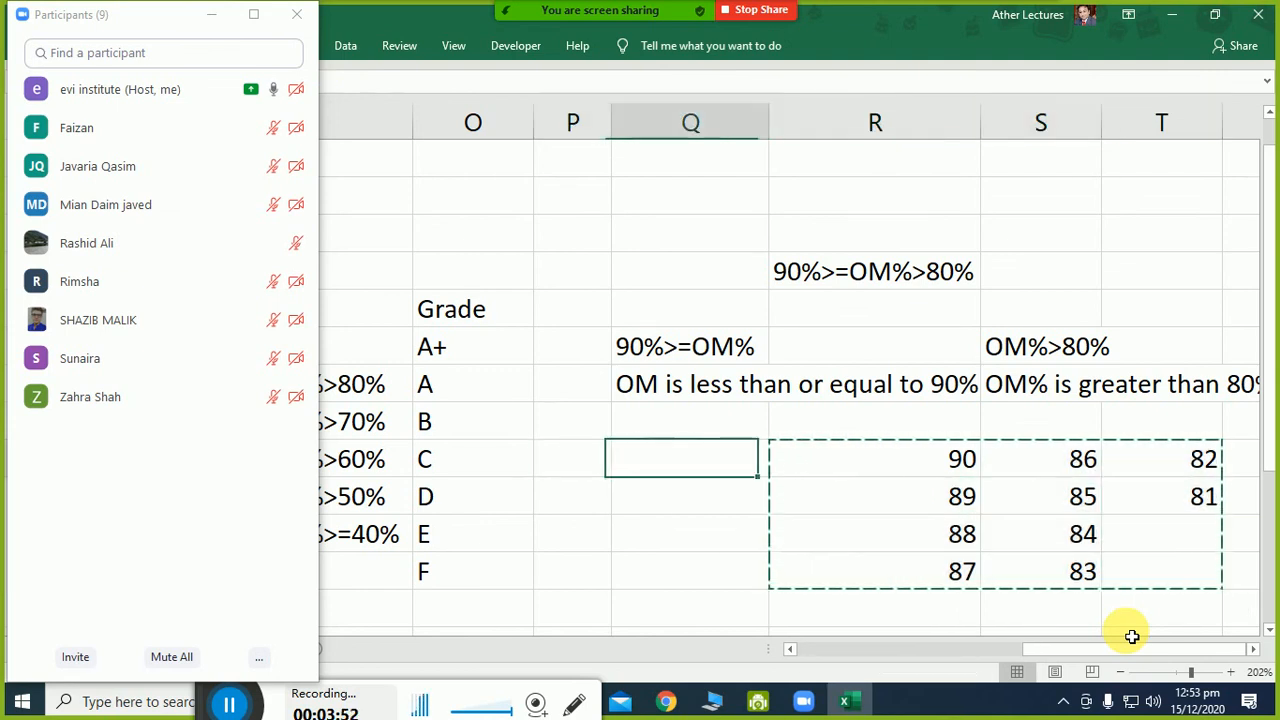
pyautogui.hotkey('ctrl', 'v')
# Review the split conditions in Q7:S8 and the A+ grade in O7, and close the Zoom participants list.
pyautogui.moveTo(660, 348); pyautogui.dragTo(1002, 390)
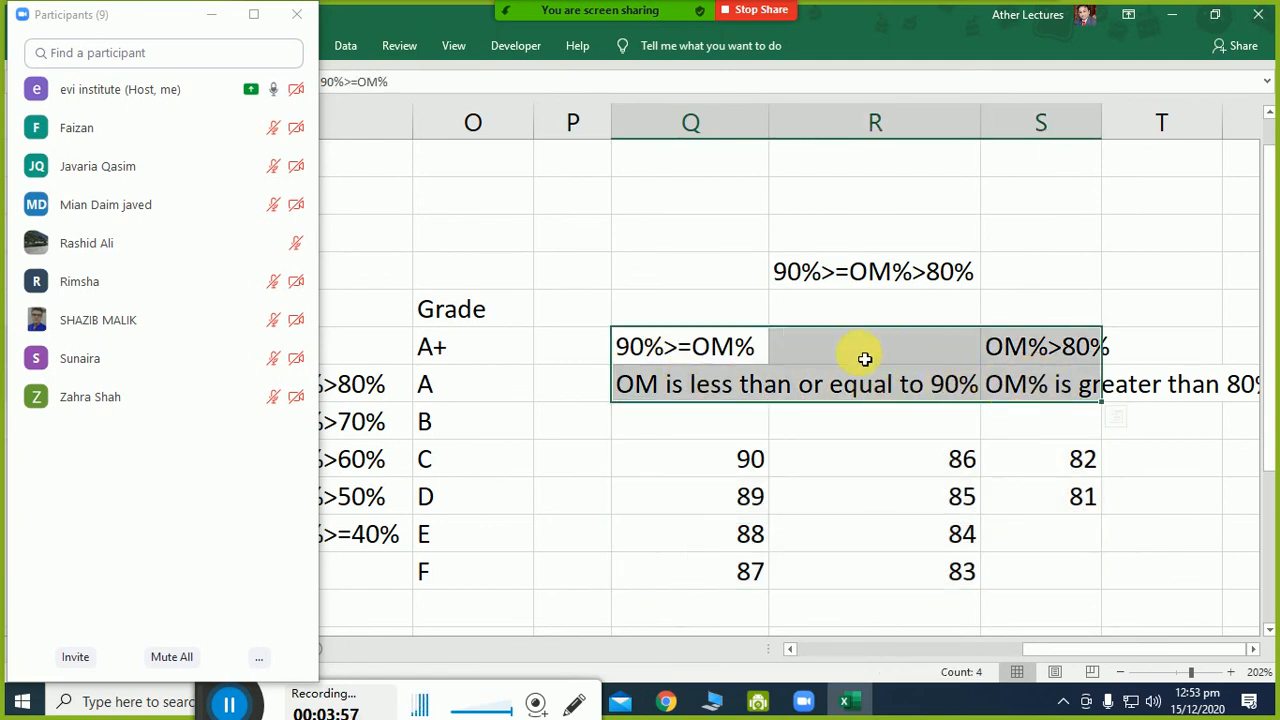
pyautogui.click(738, 349)
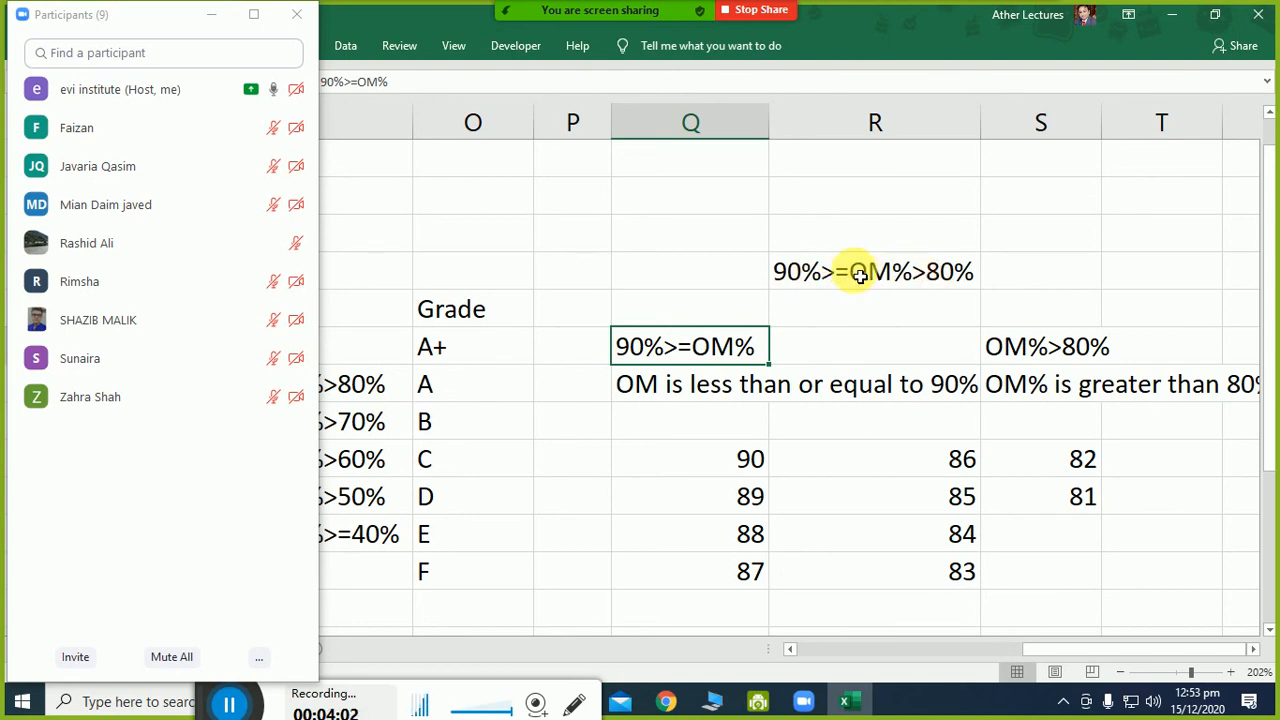
pyautogui.click(532, 335)
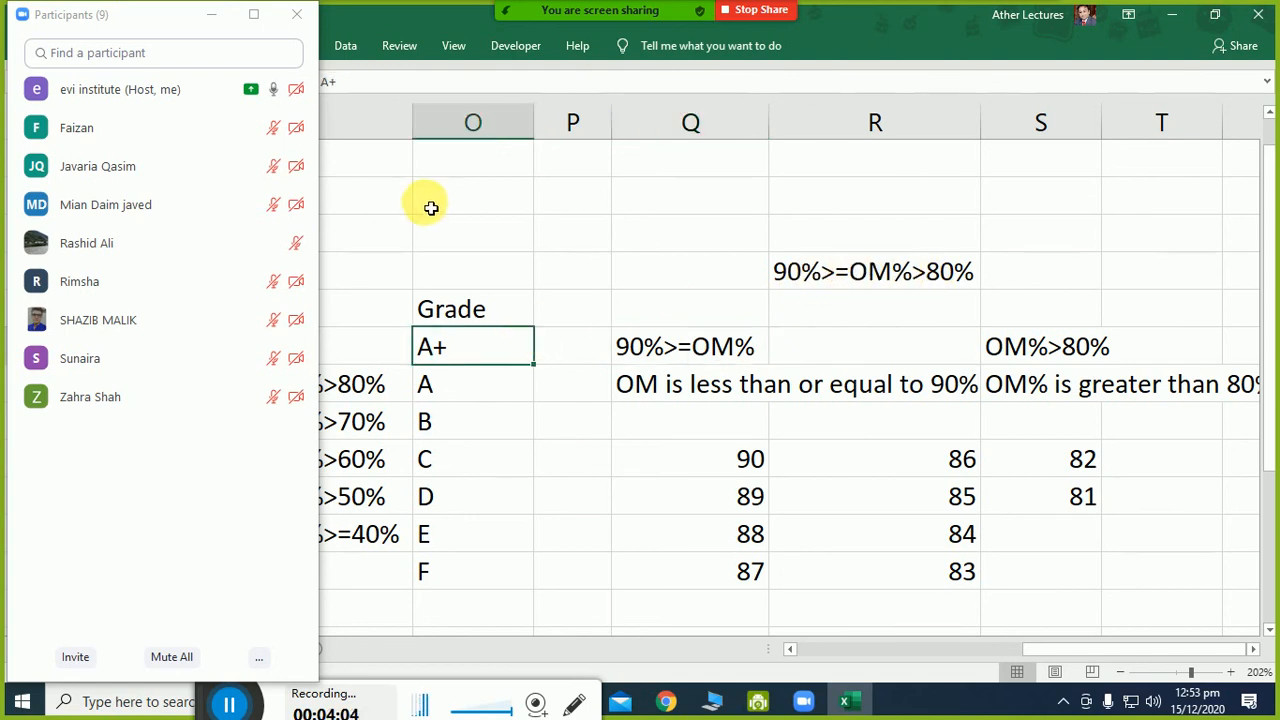
pyautogui.click(297, 14)
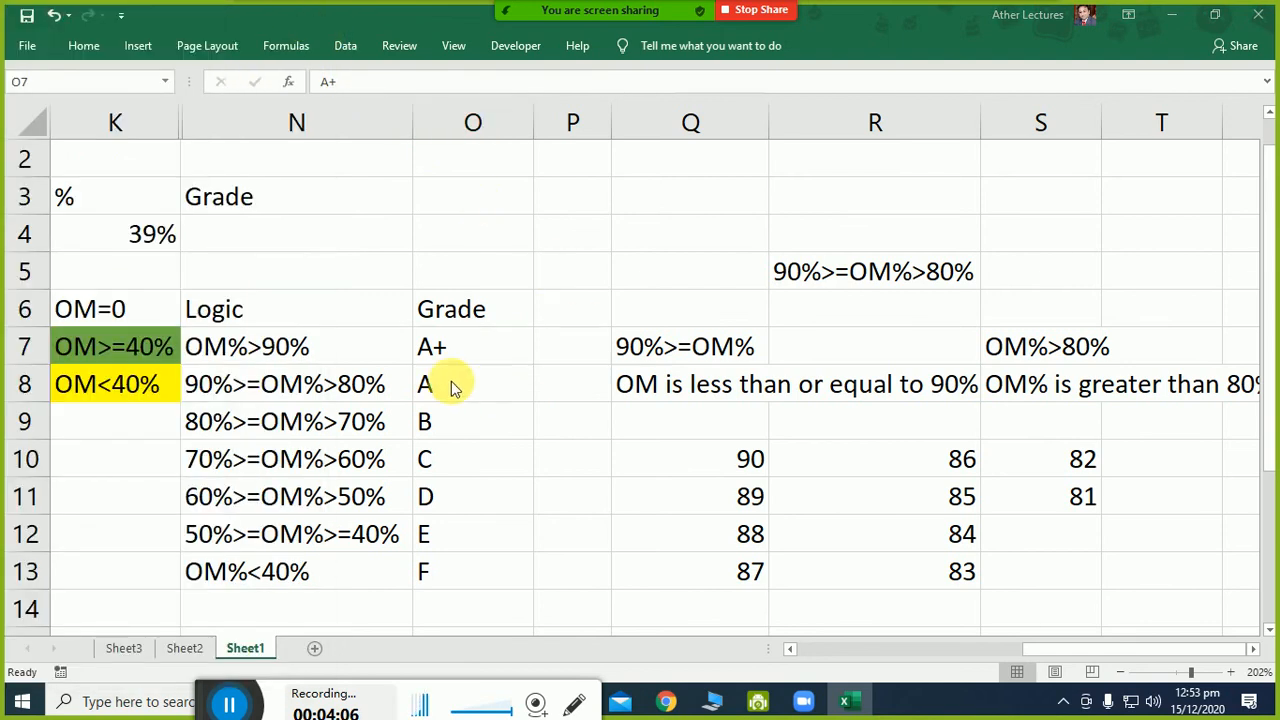
# Examine the logic and grade pairs in columns N and O, from grade A in row 8 to grade E in row 12.
pyautogui.click(375, 393)
pyautogui.moveTo(375, 393); pyautogui.dragTo(447, 394)
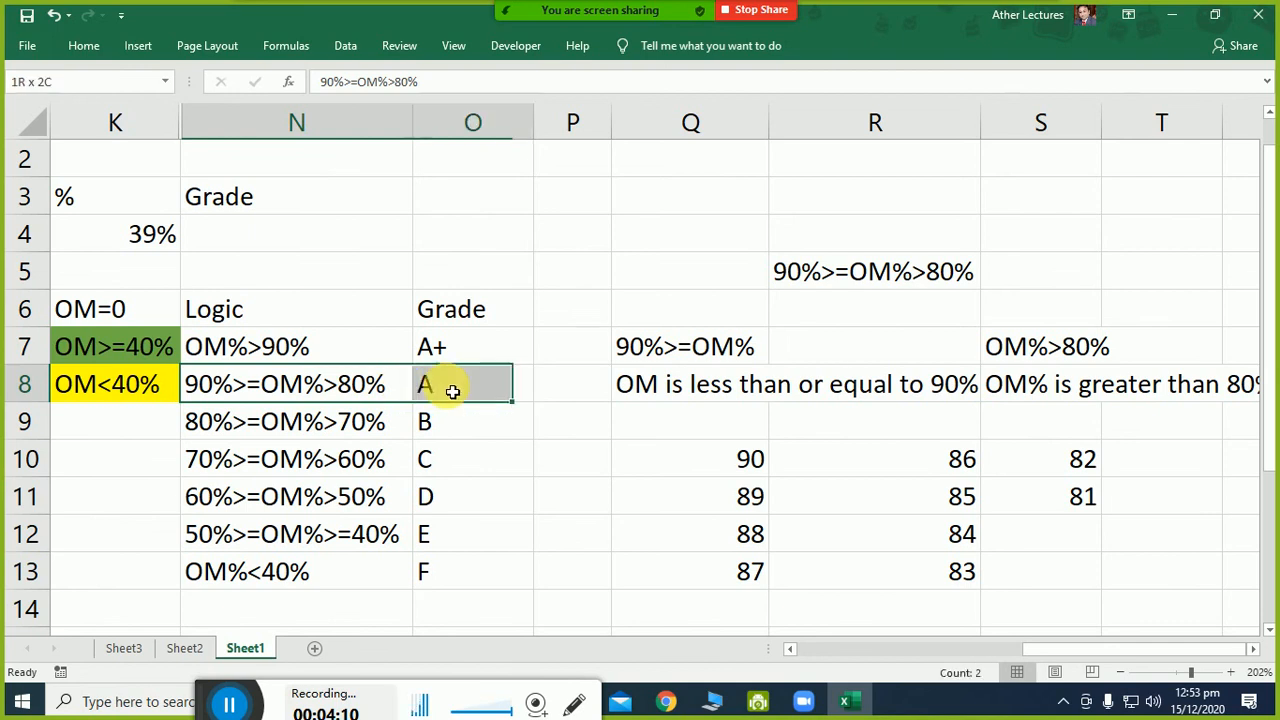
pyautogui.moveTo(378, 424); pyautogui.dragTo(457, 423)
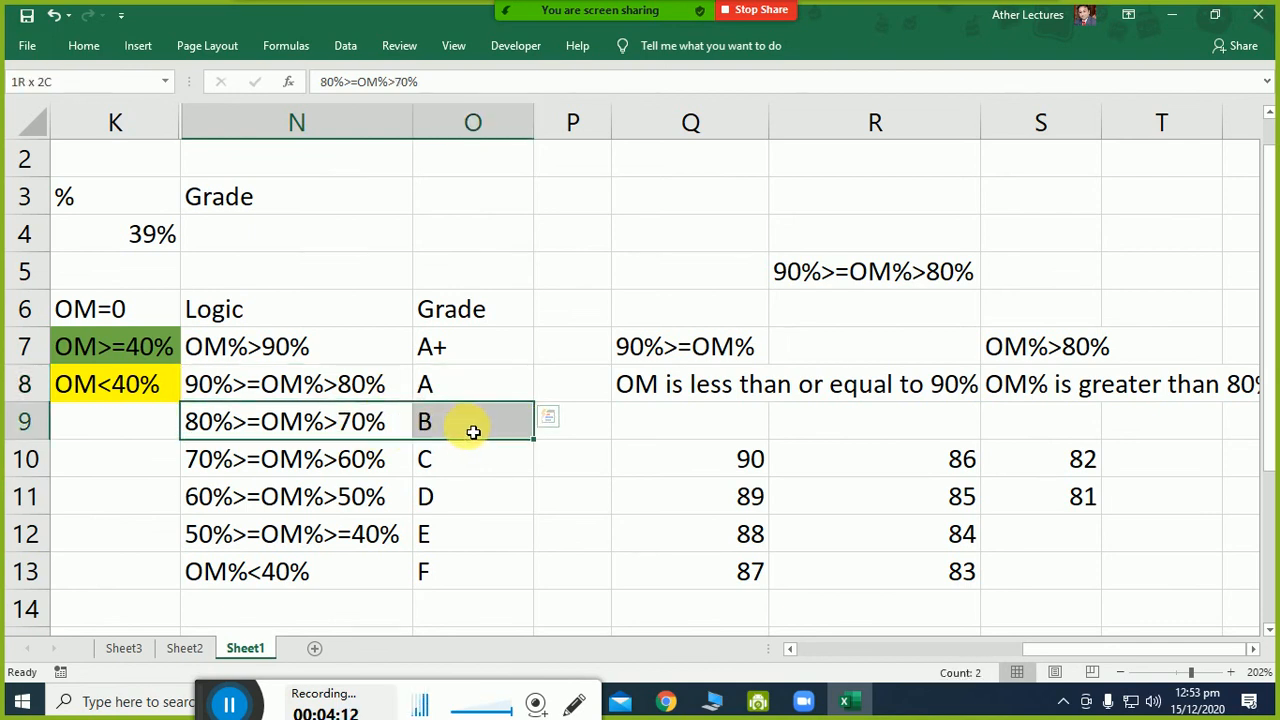
pyautogui.moveTo(360, 470); pyautogui.dragTo(440, 468)
pyautogui.moveTo(371, 500); pyautogui.dragTo(466, 494)
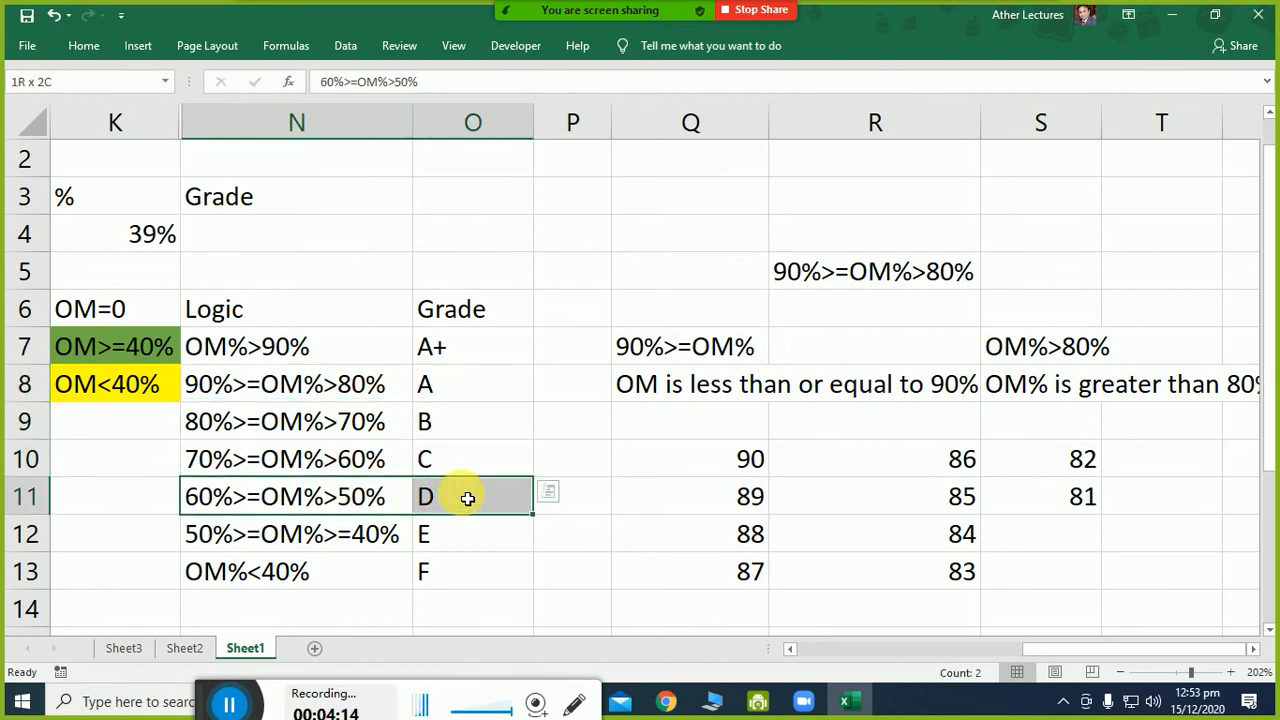
pyautogui.moveTo(374, 531); pyautogui.dragTo(445, 535)
# Copy grade E's condition from N12 into R5, widen column R to fit it, and narrow column P.
pyautogui.click(375, 540)
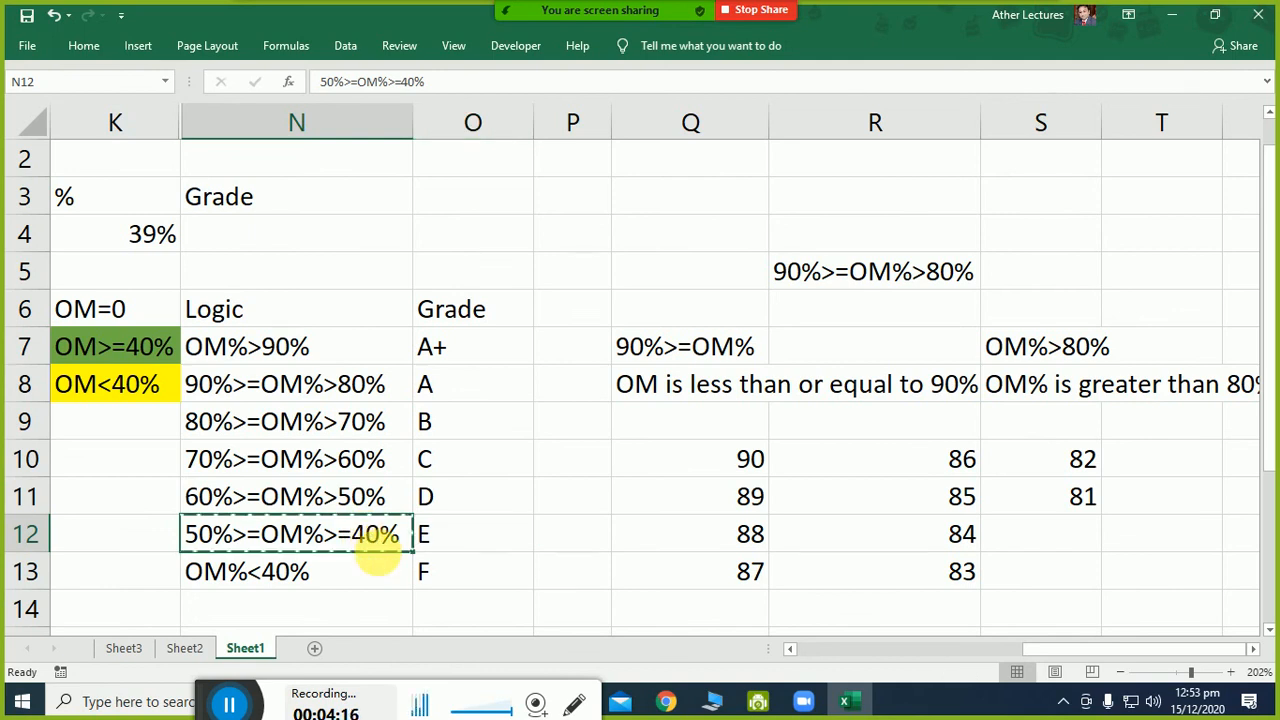
pyautogui.click(850, 268)
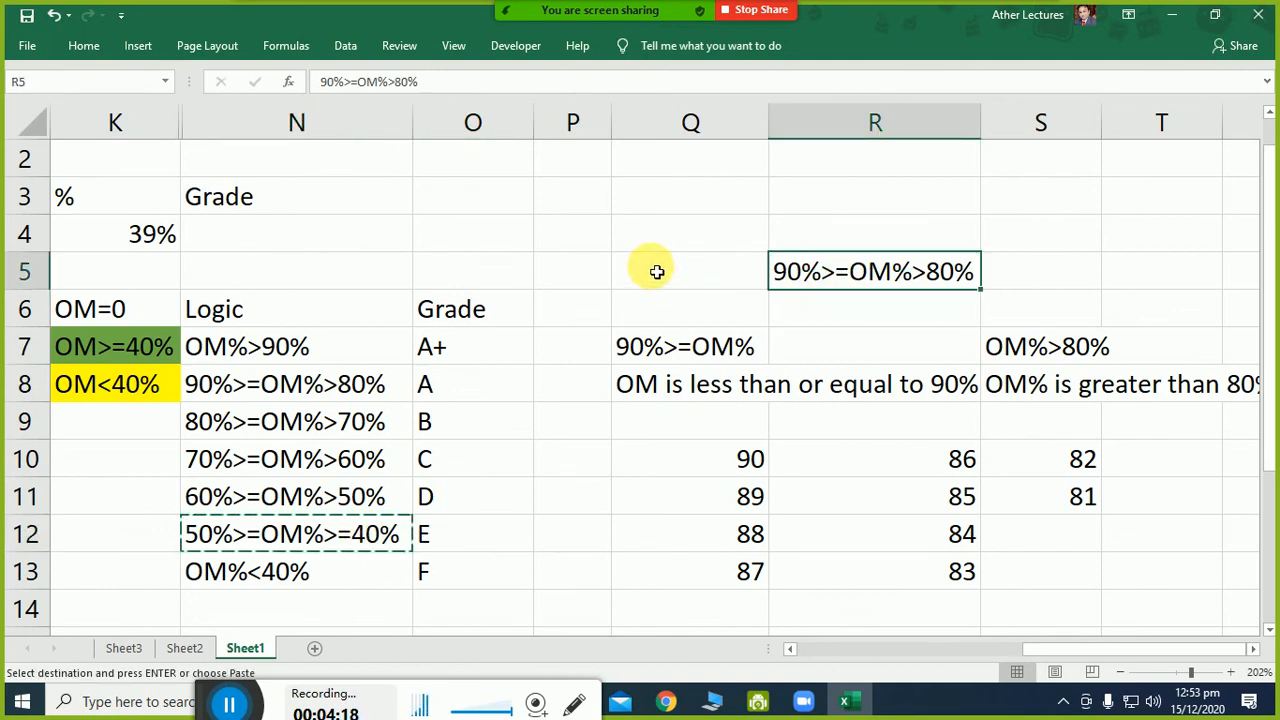
pyautogui.hotkey('ctrl', 'v')
pyautogui.moveTo(988, 119); pyautogui.dragTo(1000, 119)
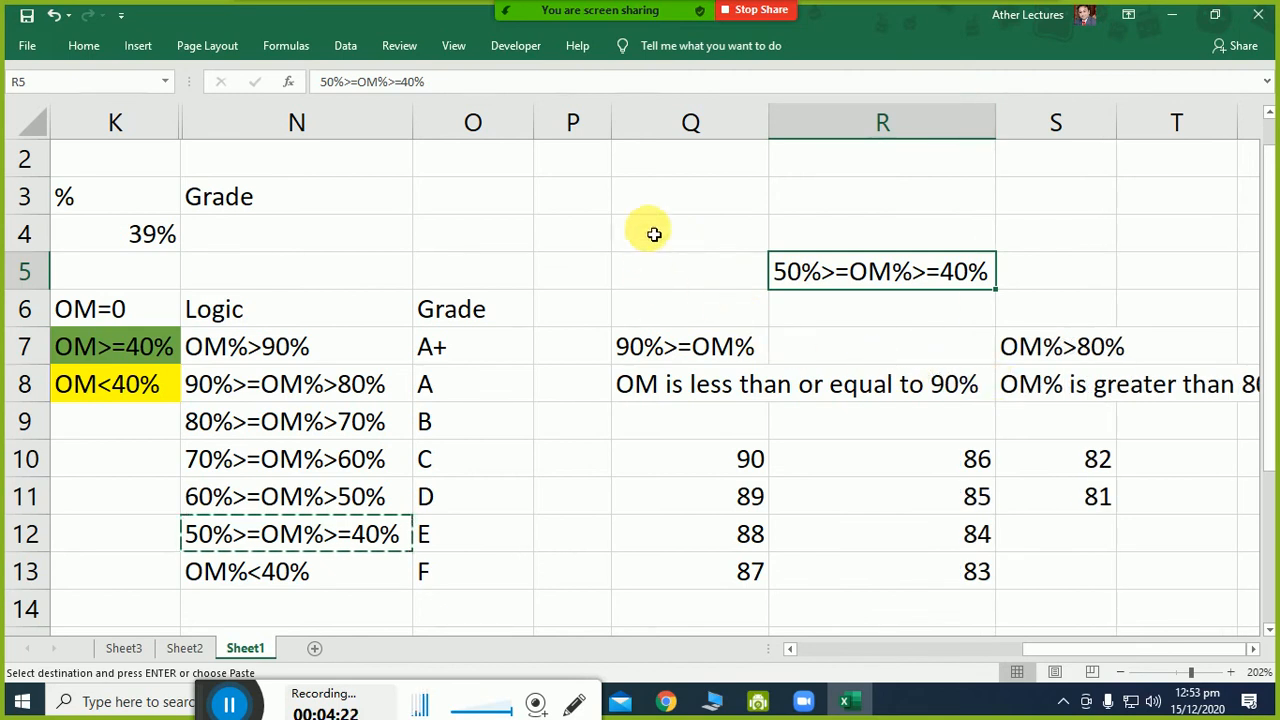
pyautogui.moveTo(610, 125); pyautogui.dragTo(562, 125)
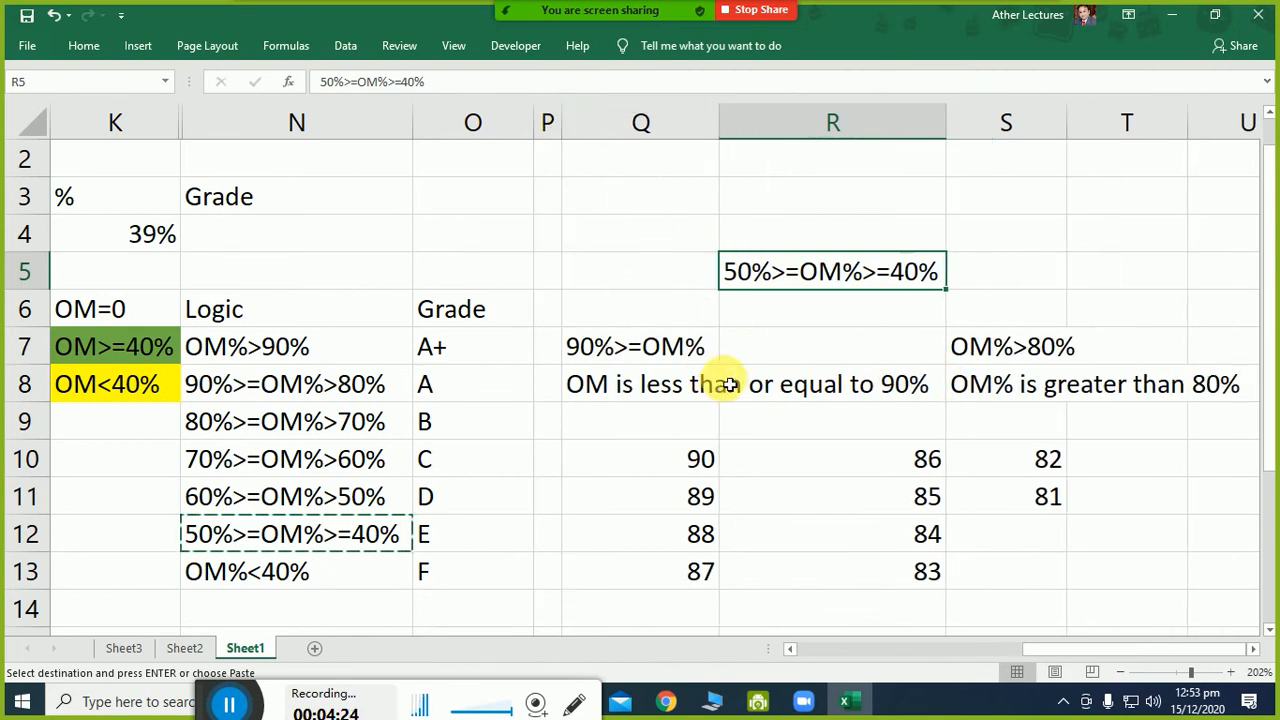
# Change the split conditions to 50%>=OM% in cell Q7 and OM%>=40% in cell S7.
pyautogui.click(825, 497)
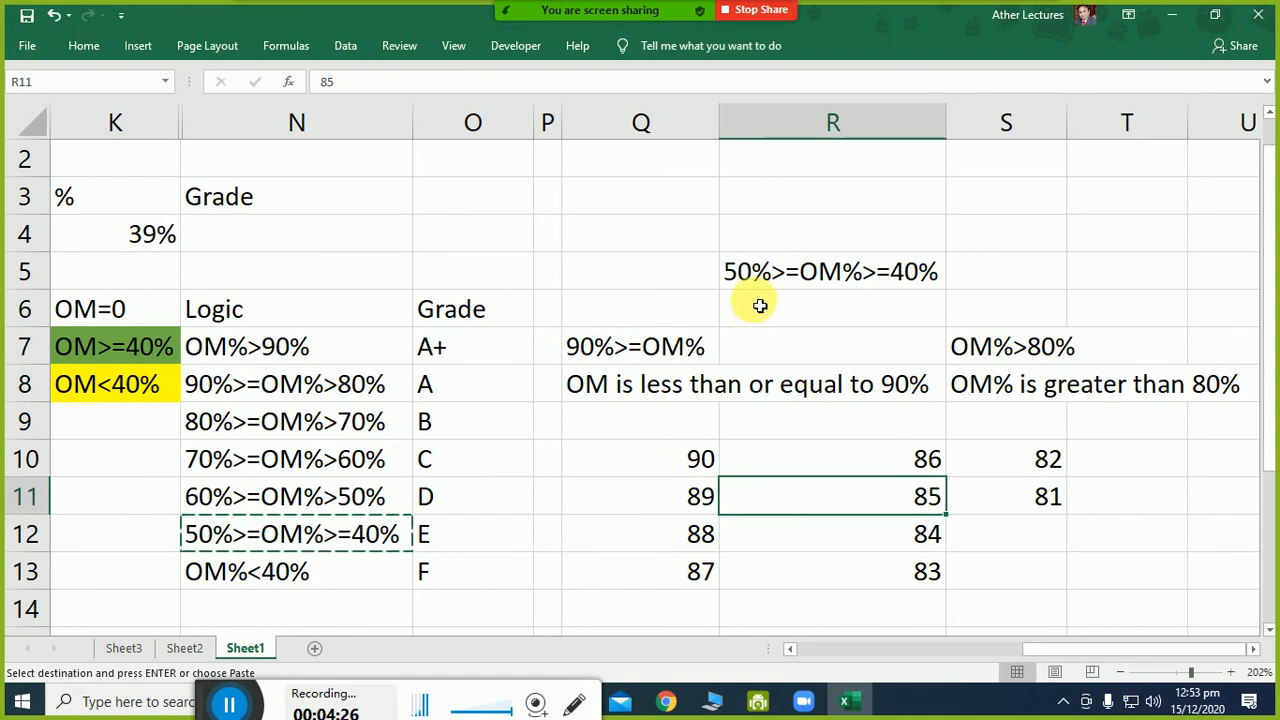
pyautogui.doubleClick(570, 346)
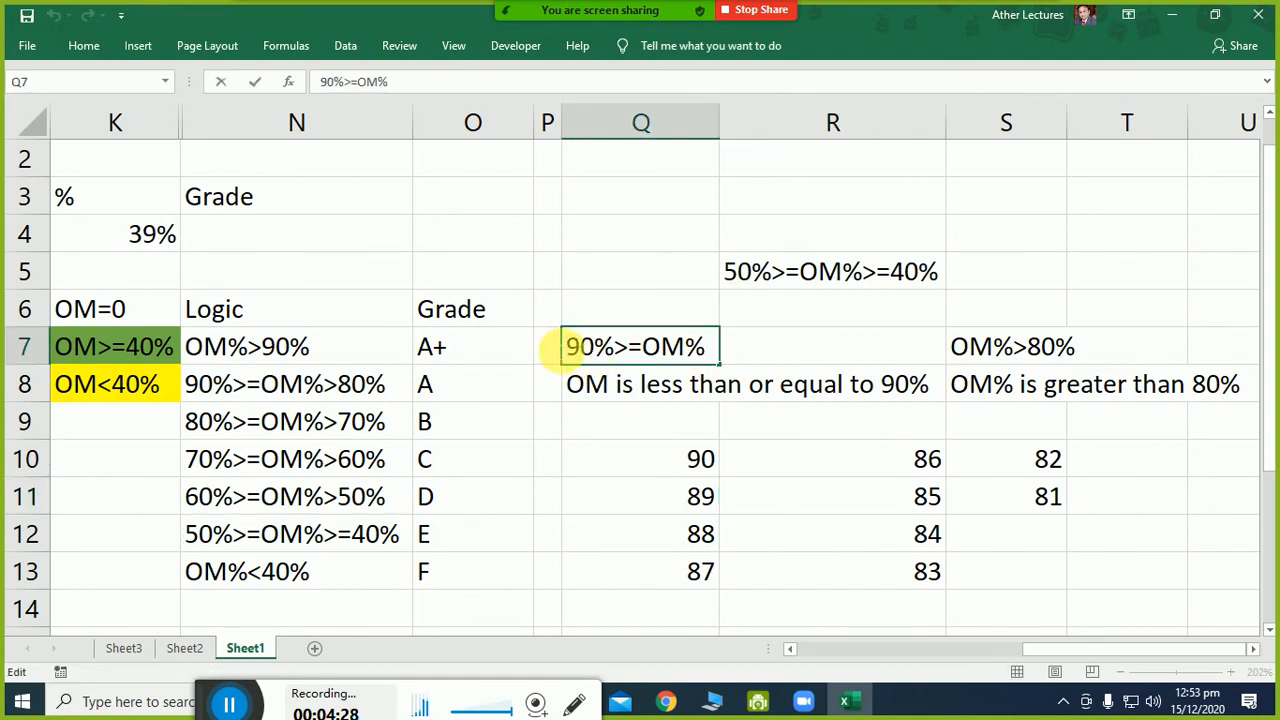
pyautogui.moveTo(575, 349); pyautogui.dragTo(562, 352)
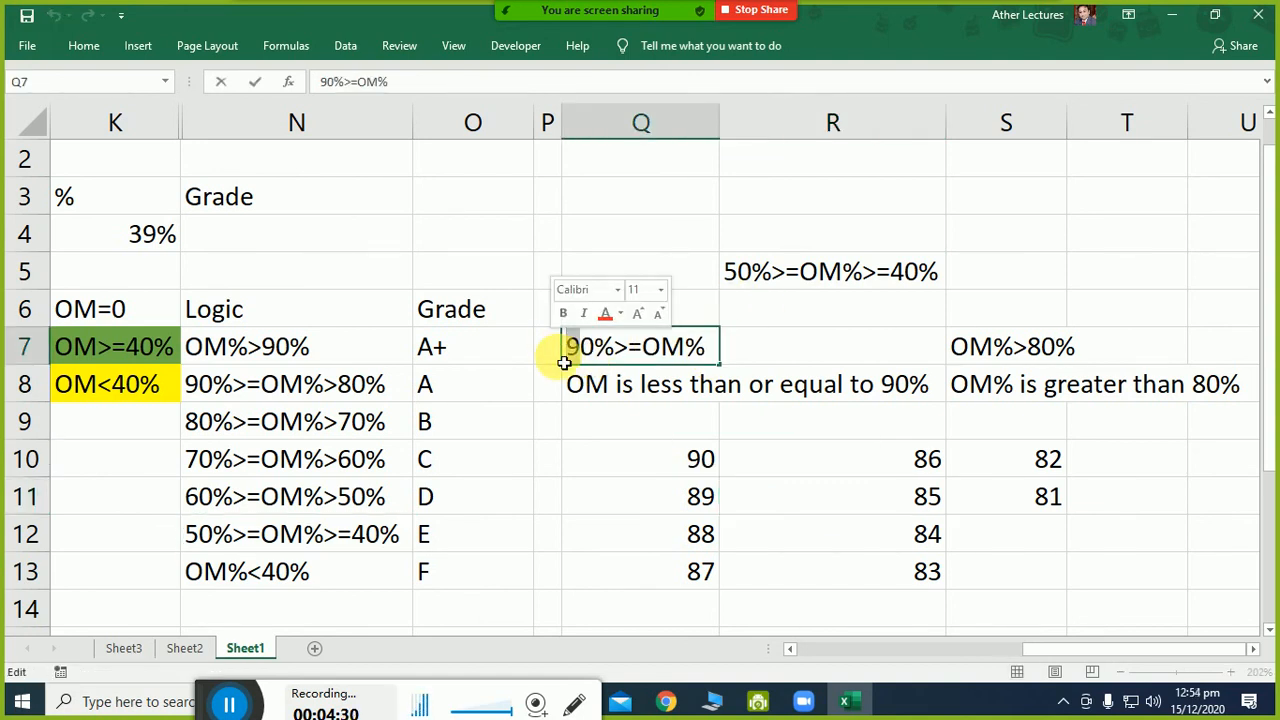
pyautogui.write('5')
pyautogui.click(1040, 348)
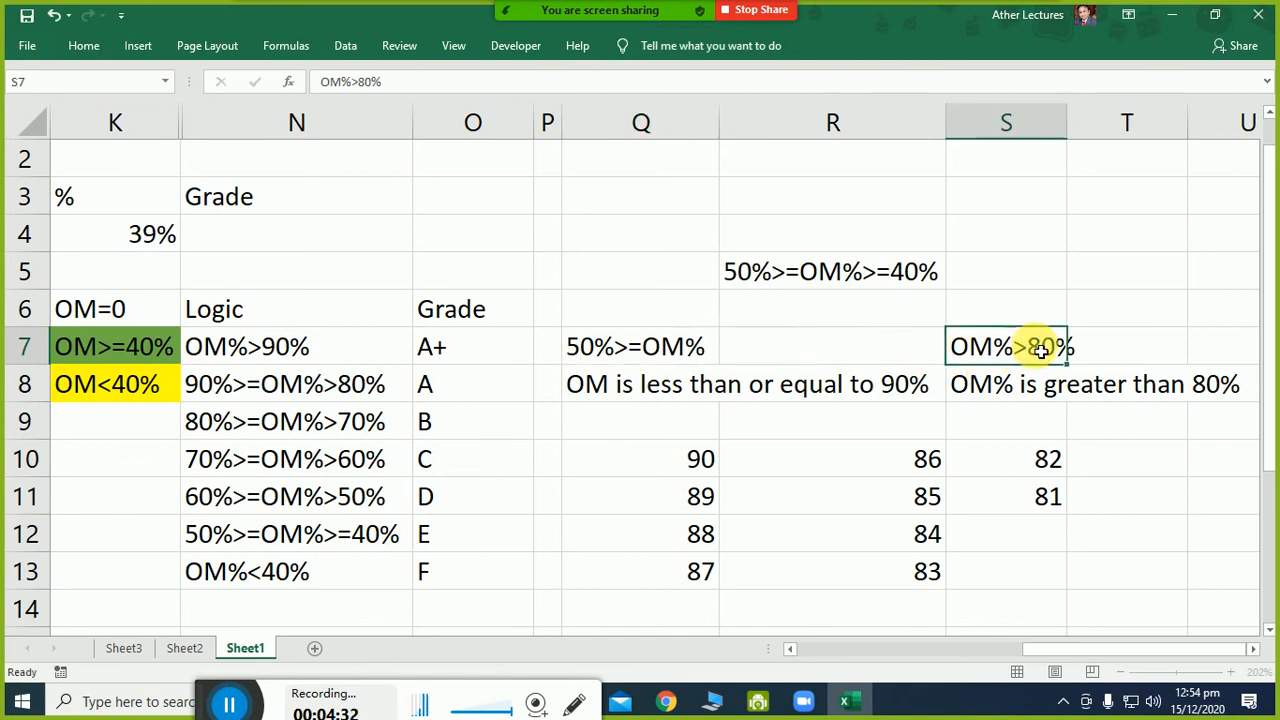
pyautogui.doubleClick(1040, 349)
pyautogui.write('4')
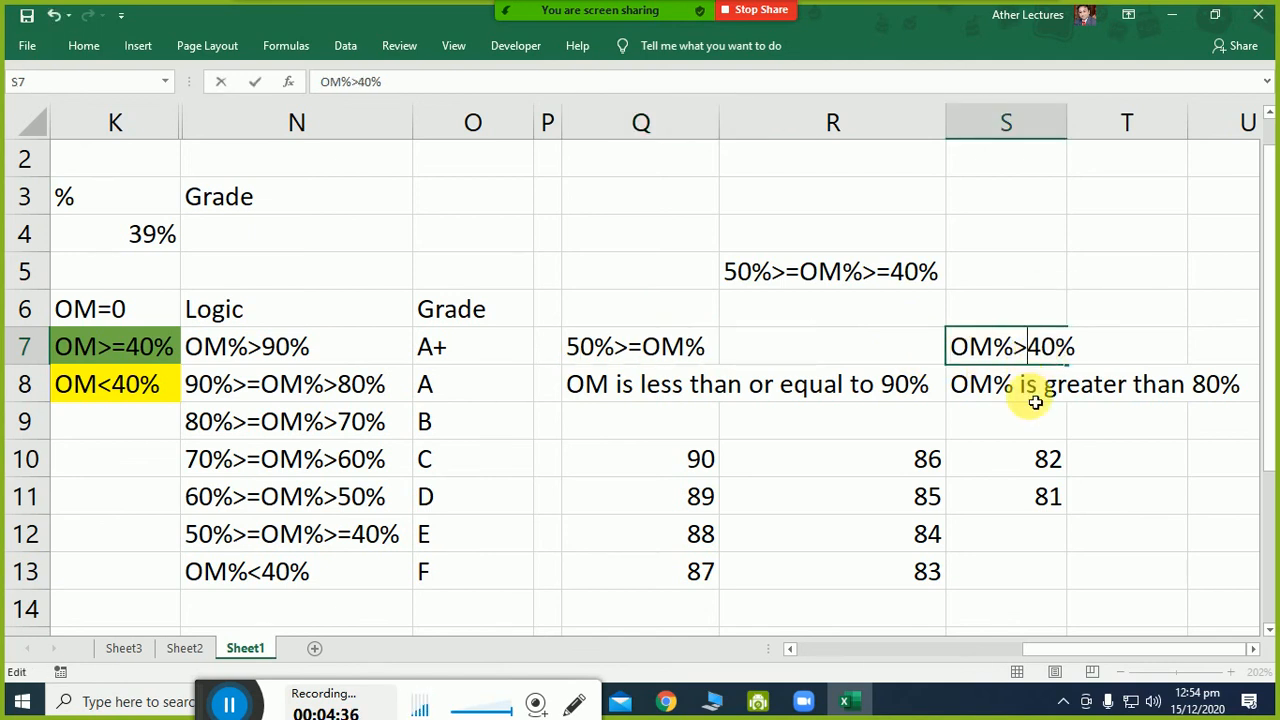
pyautogui.press('Return')
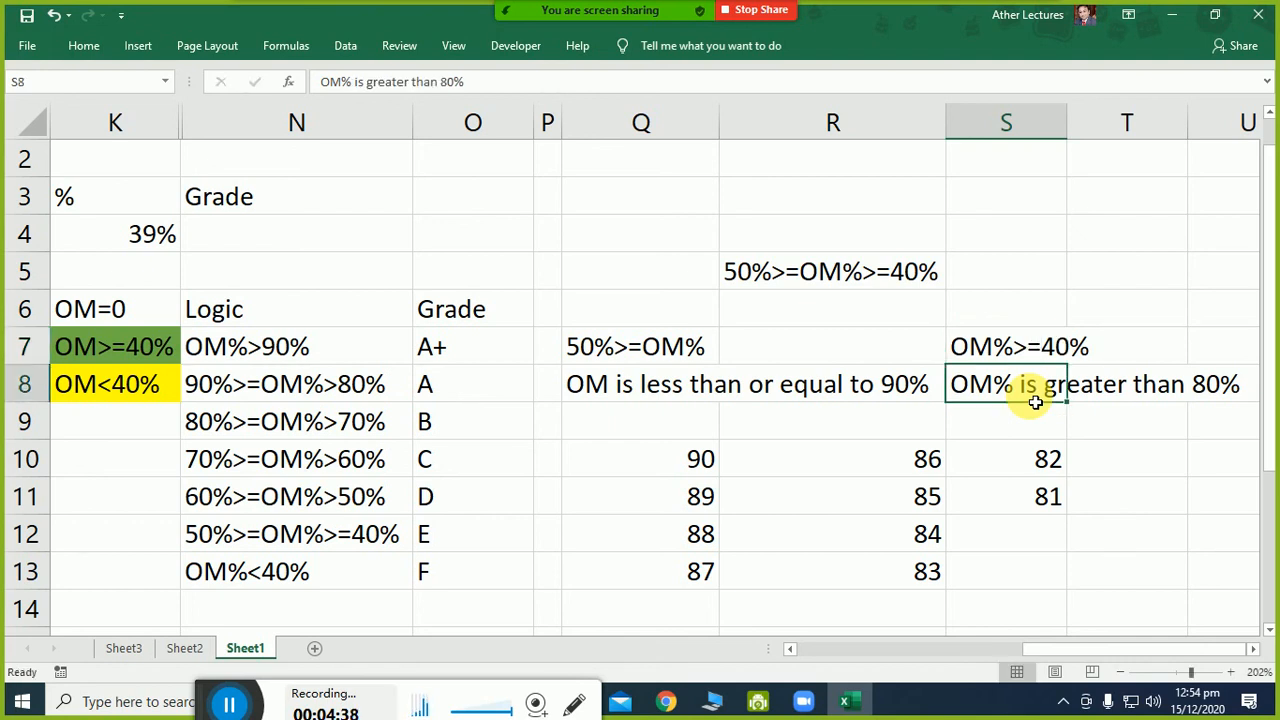
# Clear the written explanations of the conditions from cells S8 and Q8.
pyautogui.press('Delete')
pyautogui.press('Left')
pyautogui.press('Left')
pyautogui.press('Delete')
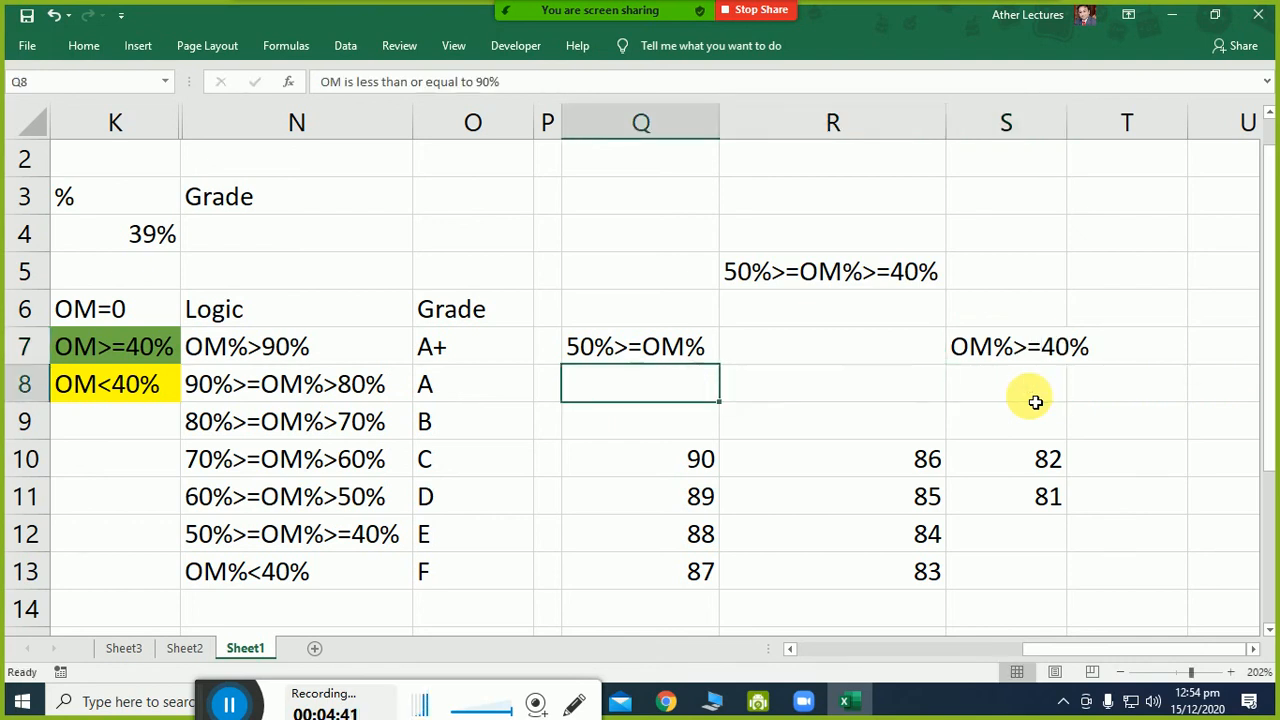
pyautogui.press('Up')
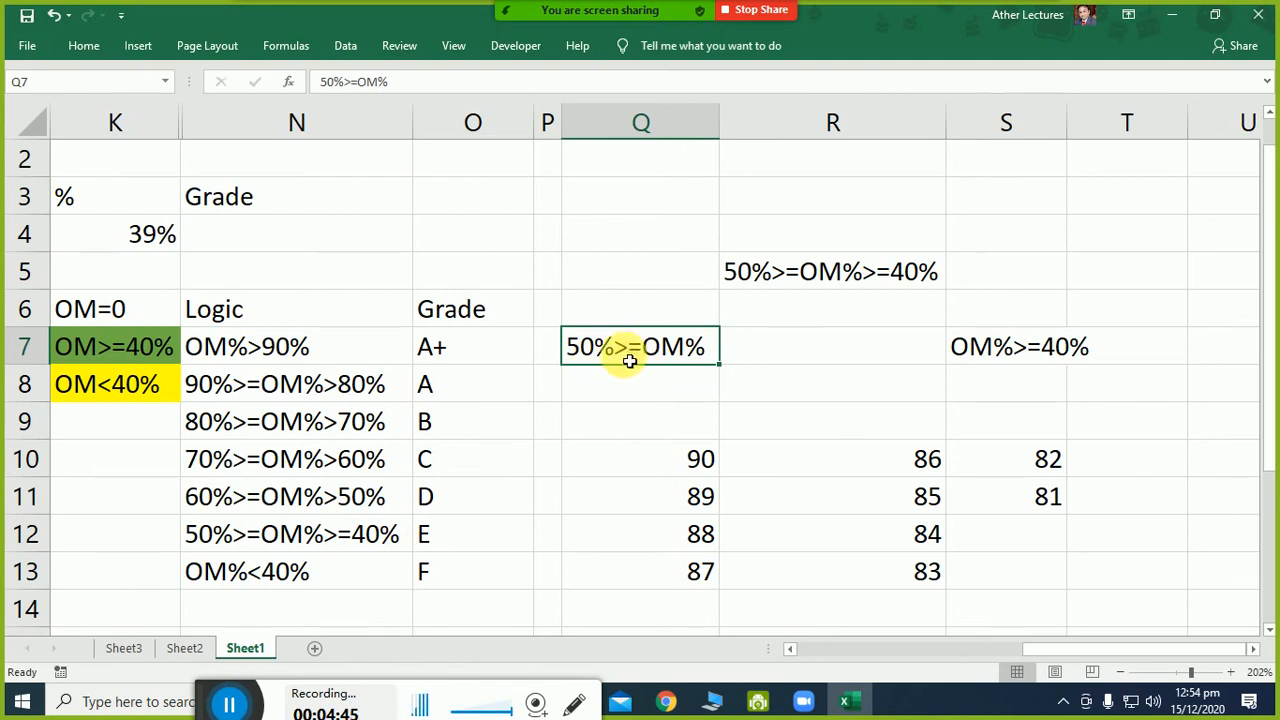
# Fit column S to the width of its condition and clear the example marks from Q9:T13.
pyautogui.click(1047, 357)
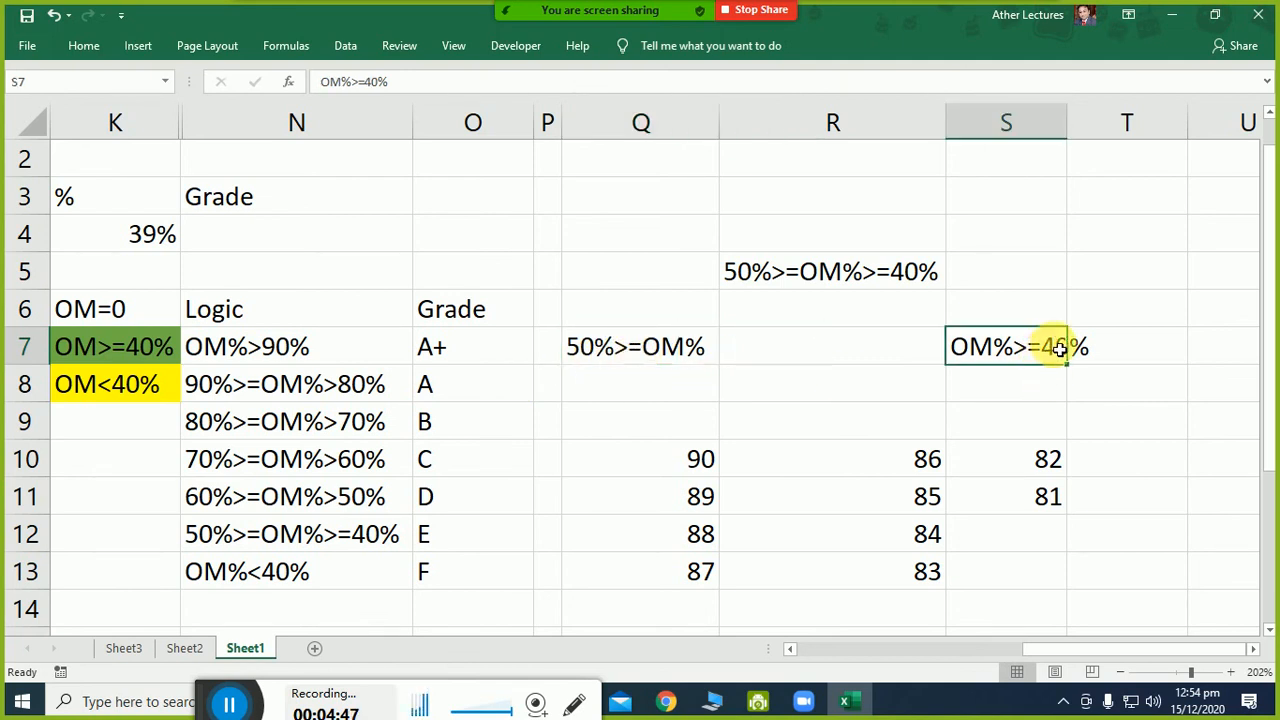
pyautogui.doubleClick(1066, 123)
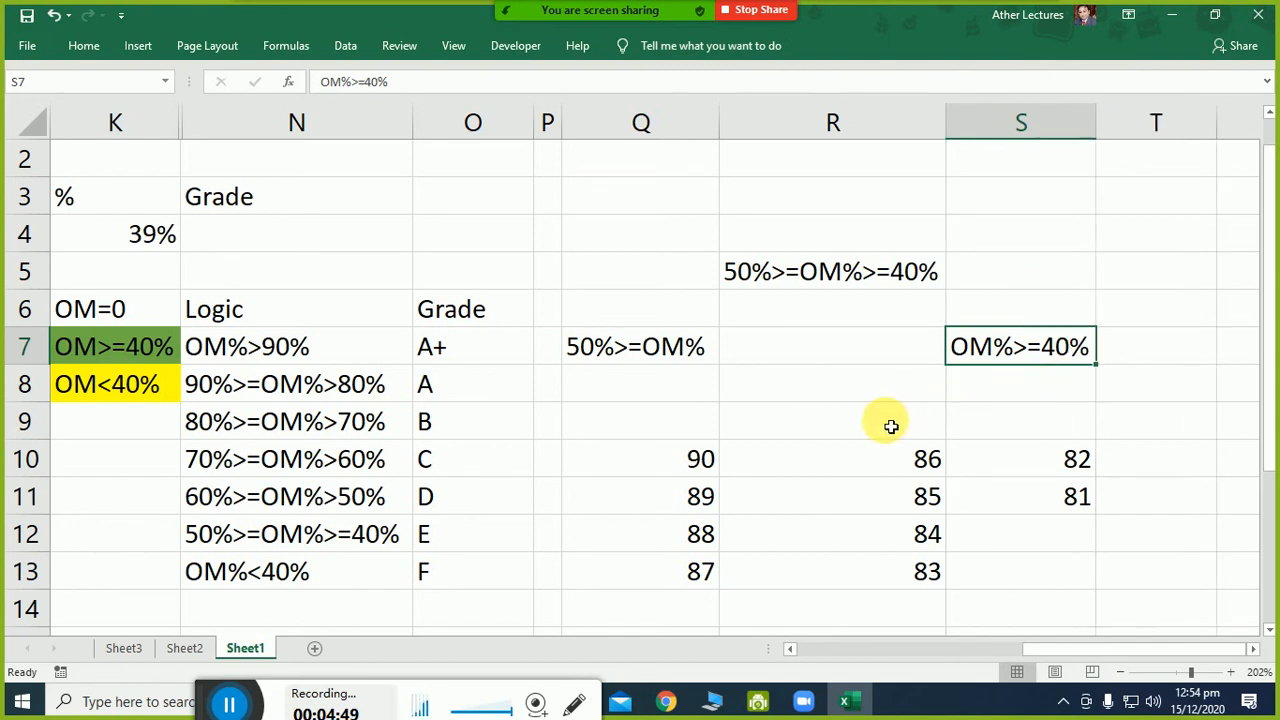
pyautogui.moveTo(689, 430); pyautogui.dragTo(1111, 583)
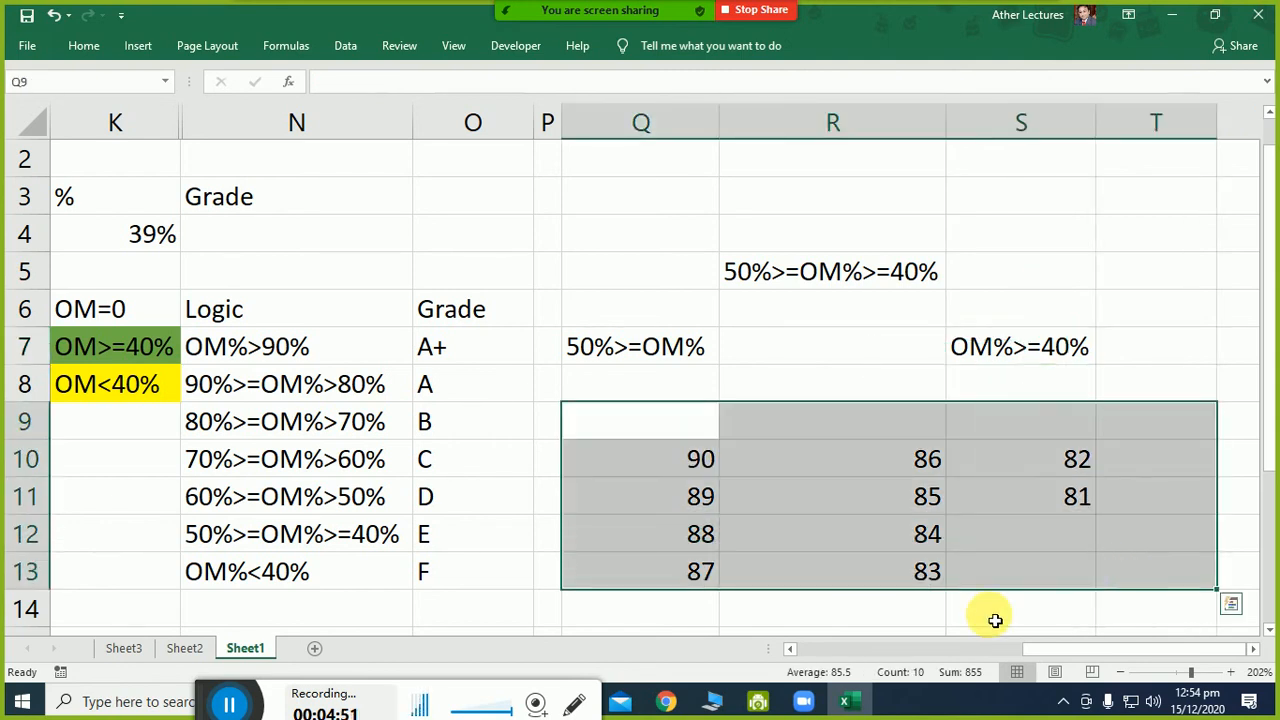
pyautogui.press('Delete')
# Examine the conditions for grades E and F in rows 12 and 13, comparing them with the conditions above.
pyautogui.press('Left')
pyautogui.press('Left')
pyautogui.press('Down')
pyautogui.press('Down')
pyautogui.press('Down')
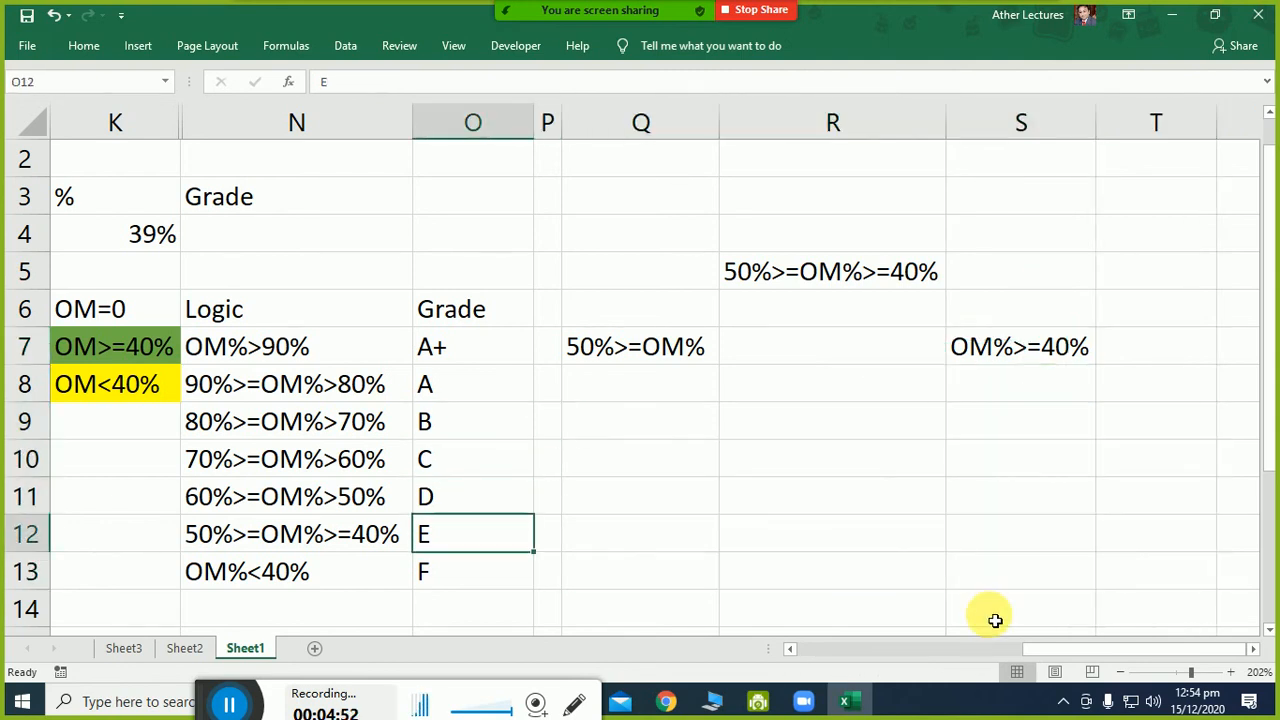
pyautogui.press('Left')
pyautogui.press('Right')
pyautogui.press('Down')
pyautogui.press('Left')
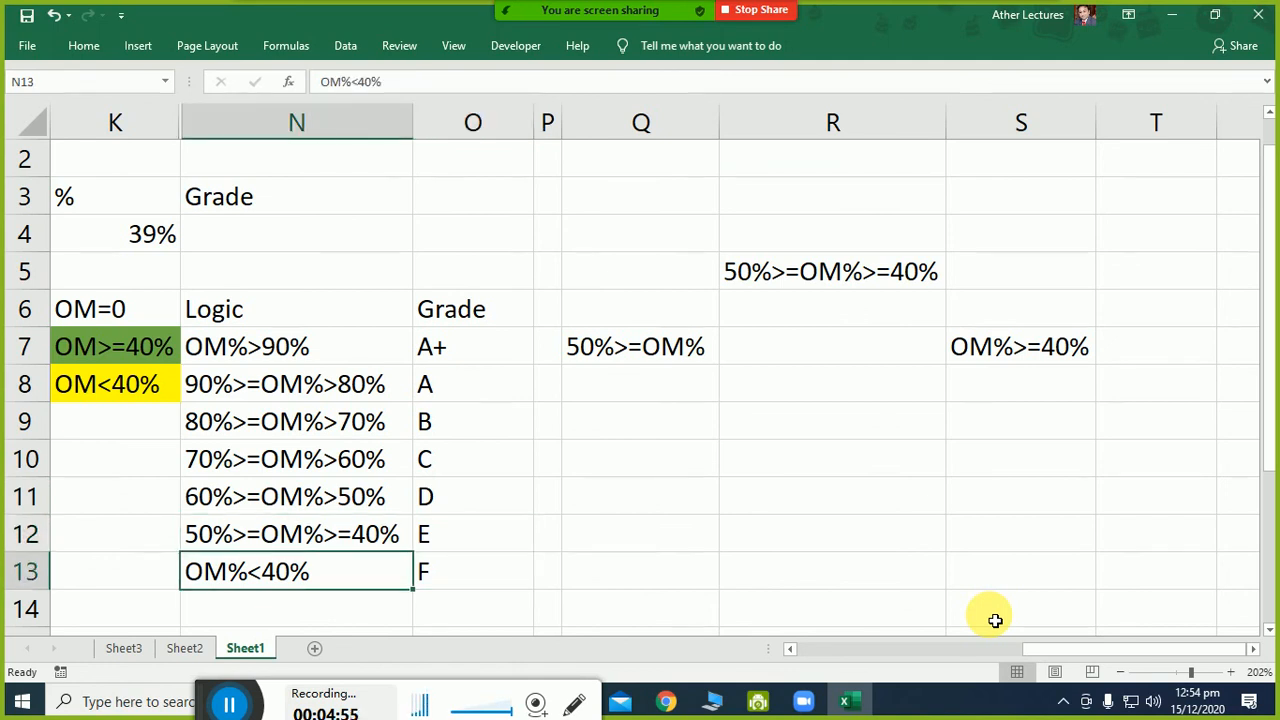
pyautogui.press('Up')
pyautogui.press('Up')
pyautogui.press('Up')
pyautogui.press('Down')
pyautogui.press('Down')
pyautogui.press('Down')
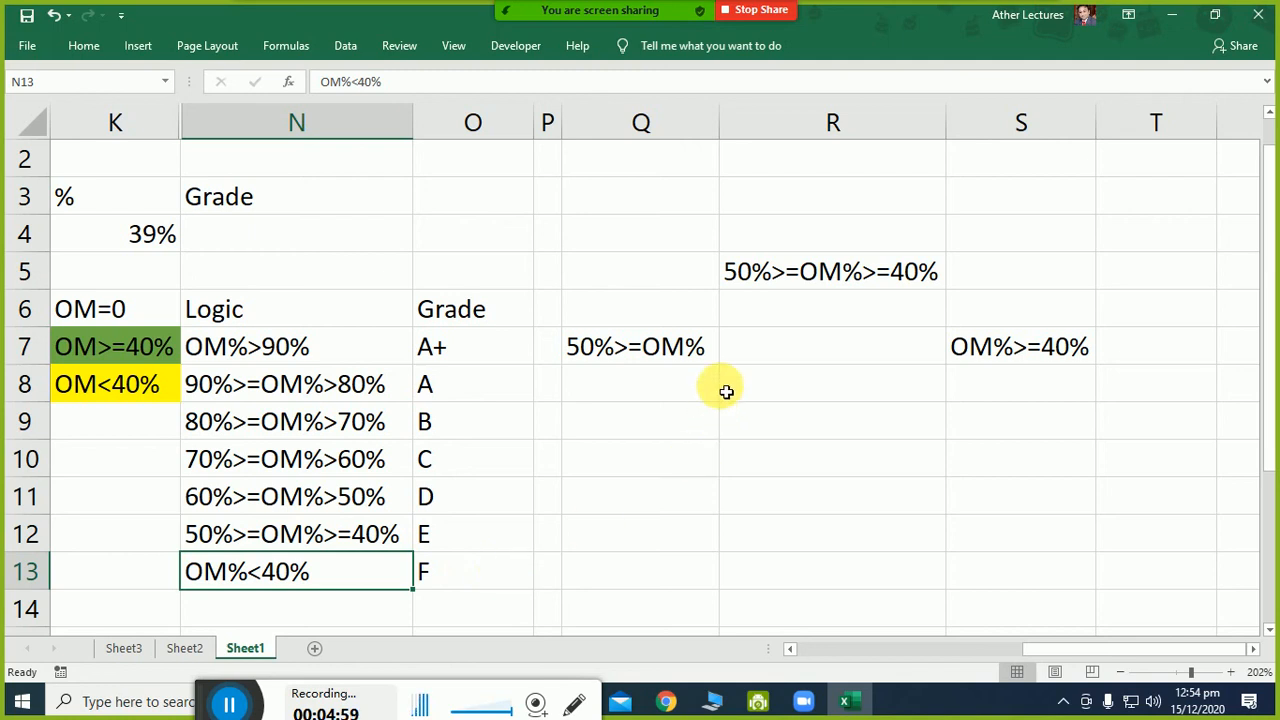
# Clear the example conditions from the range Q5:S7.
pyautogui.moveTo(660, 263); pyautogui.dragTo(980, 351)
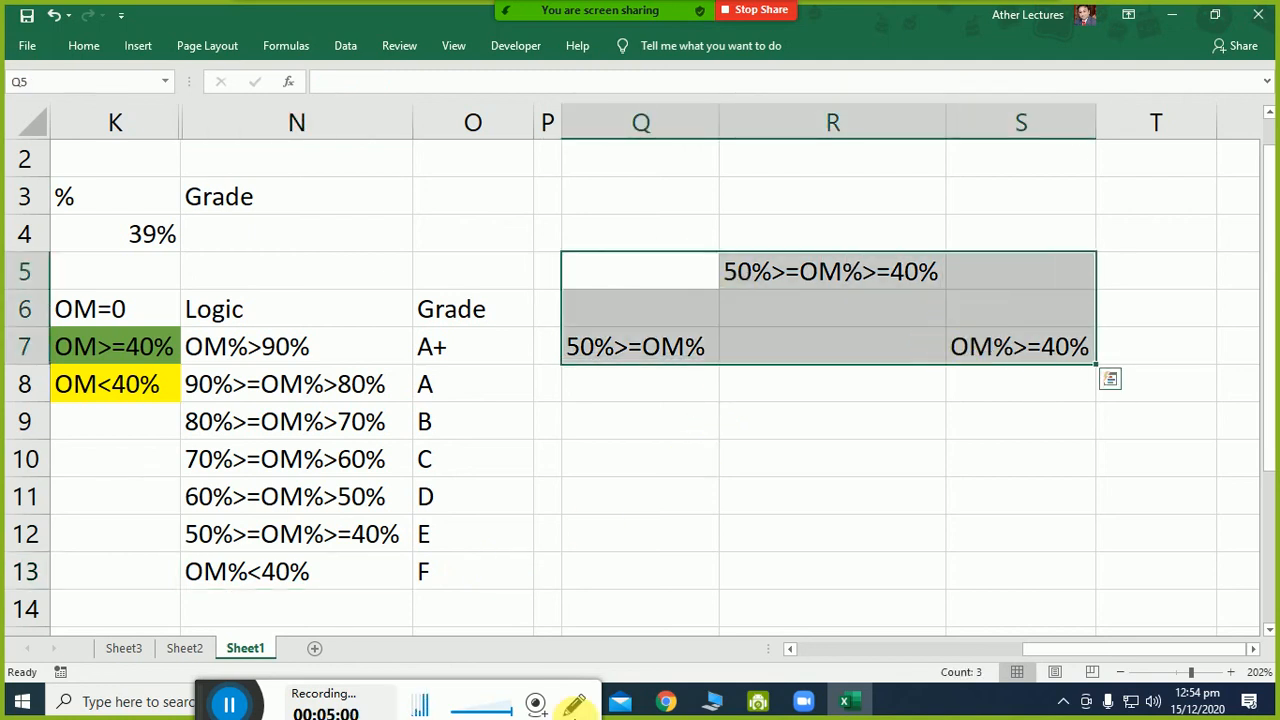
pyautogui.press('Delete')
# Merge and center cells N4 to T4 under the Grade heading, and open the merged cell for editing.
pyautogui.press('Left')
pyautogui.press('Left')
pyautogui.press('Up')
pyautogui.press('Left')
pyautogui.hotkey('shift', 'Right')
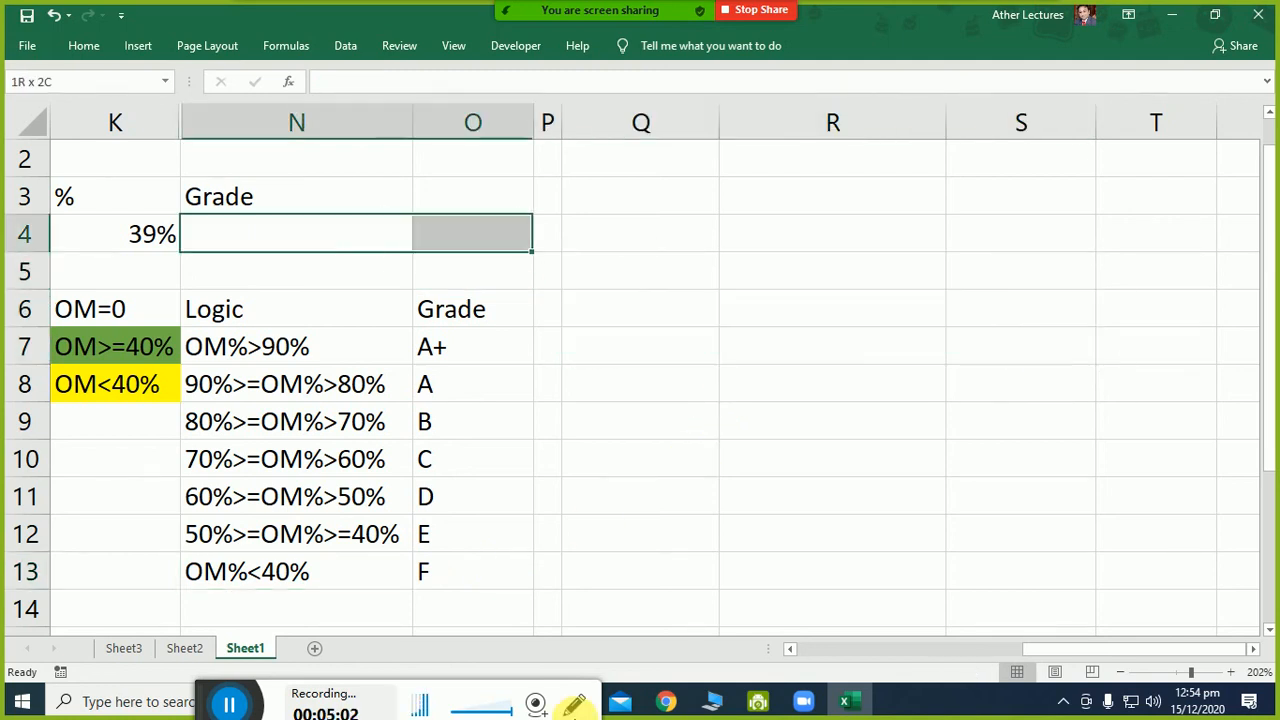
pyautogui.hotkey('shift', 'Right')
pyautogui.hotkey('shift', 'Right')
pyautogui.hotkey('shift', 'Right')
pyautogui.hotkey('shift', 'Right')
pyautogui.hotkey('shift', 'Right')
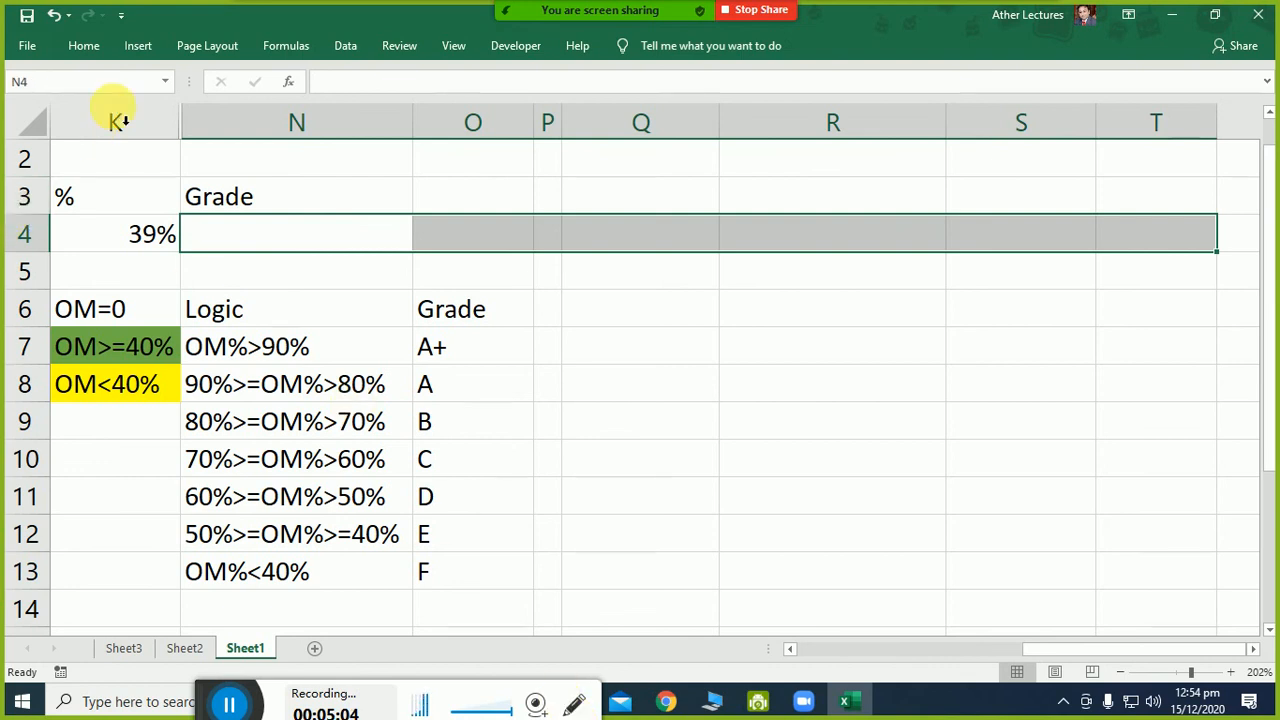
pyautogui.click(90, 46)
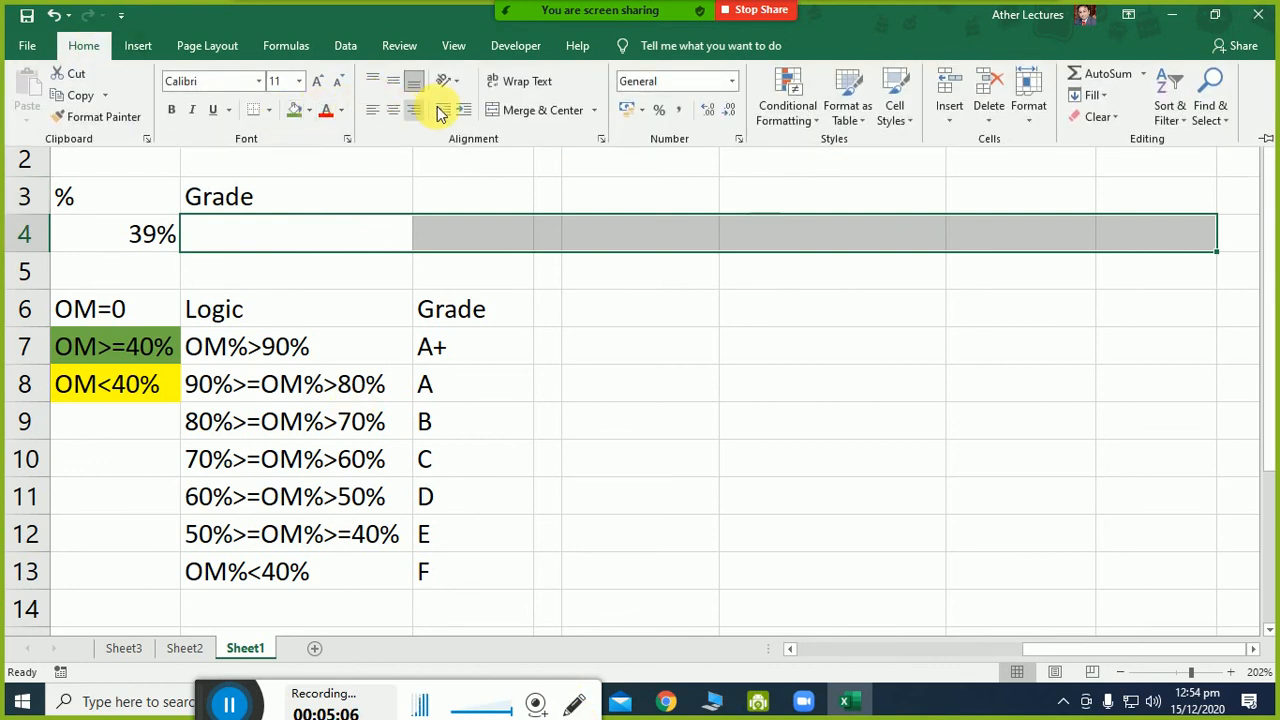
pyautogui.click(513, 110)
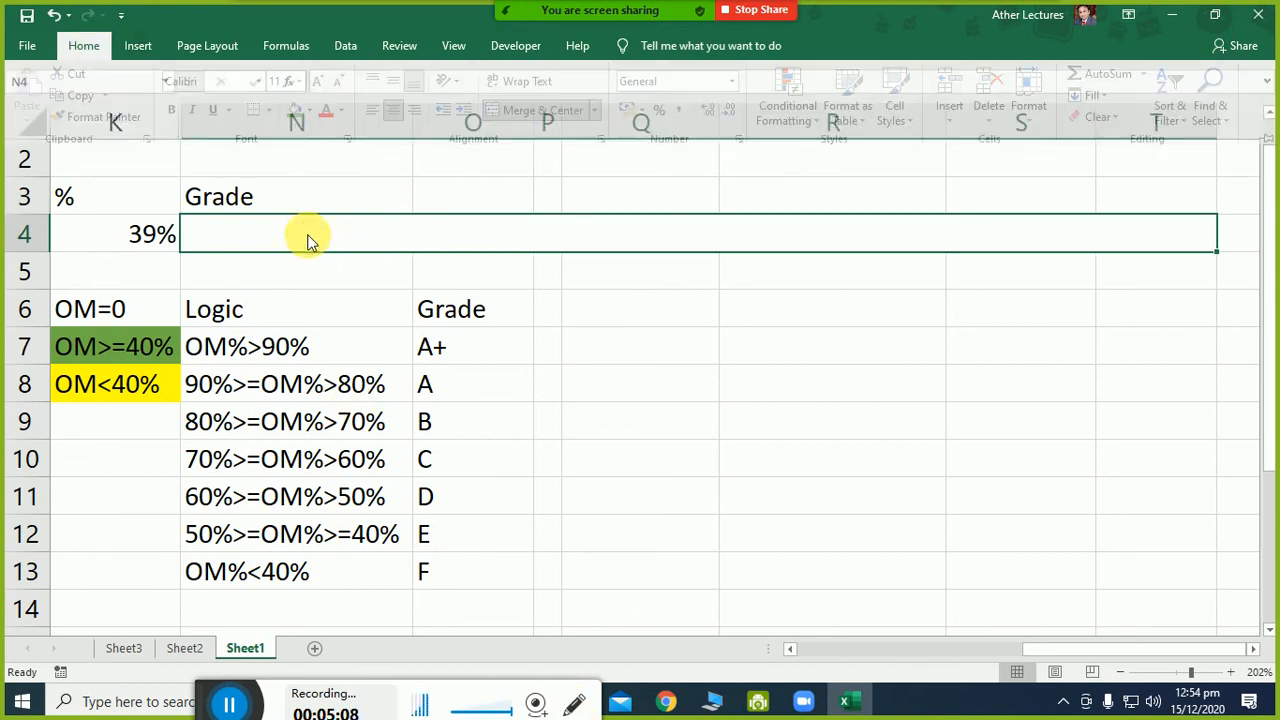
pyautogui.doubleClick(355, 237)
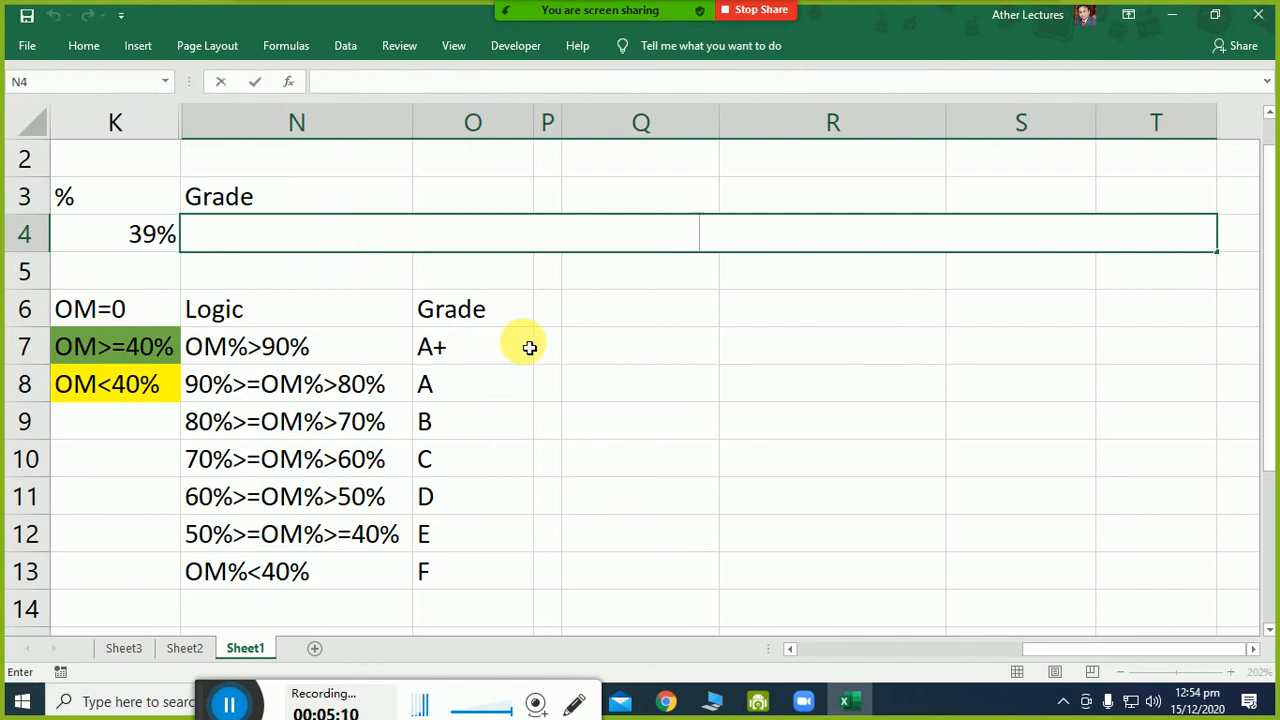
# Start an IF formula in N4 that tests K4>90% and returns "A+" when true, correcting the mistyped percentage to 90%.
pyautogui.write('=if')
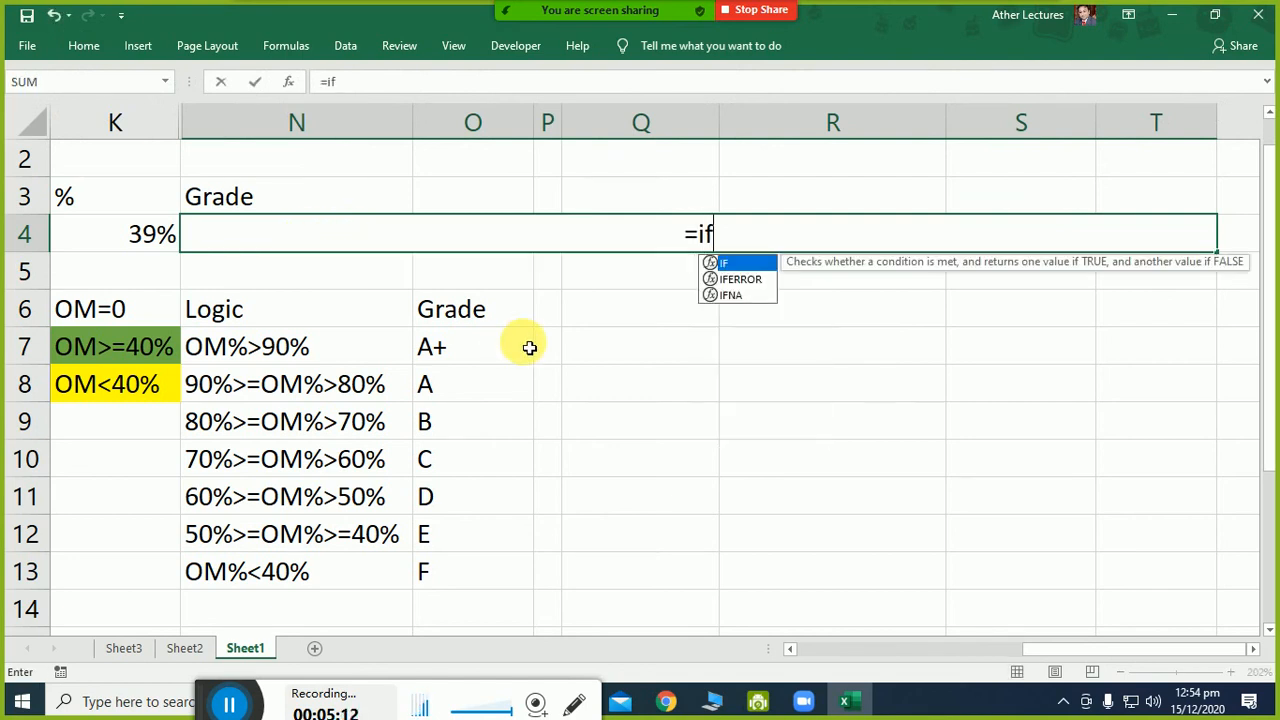
pyautogui.write('(')
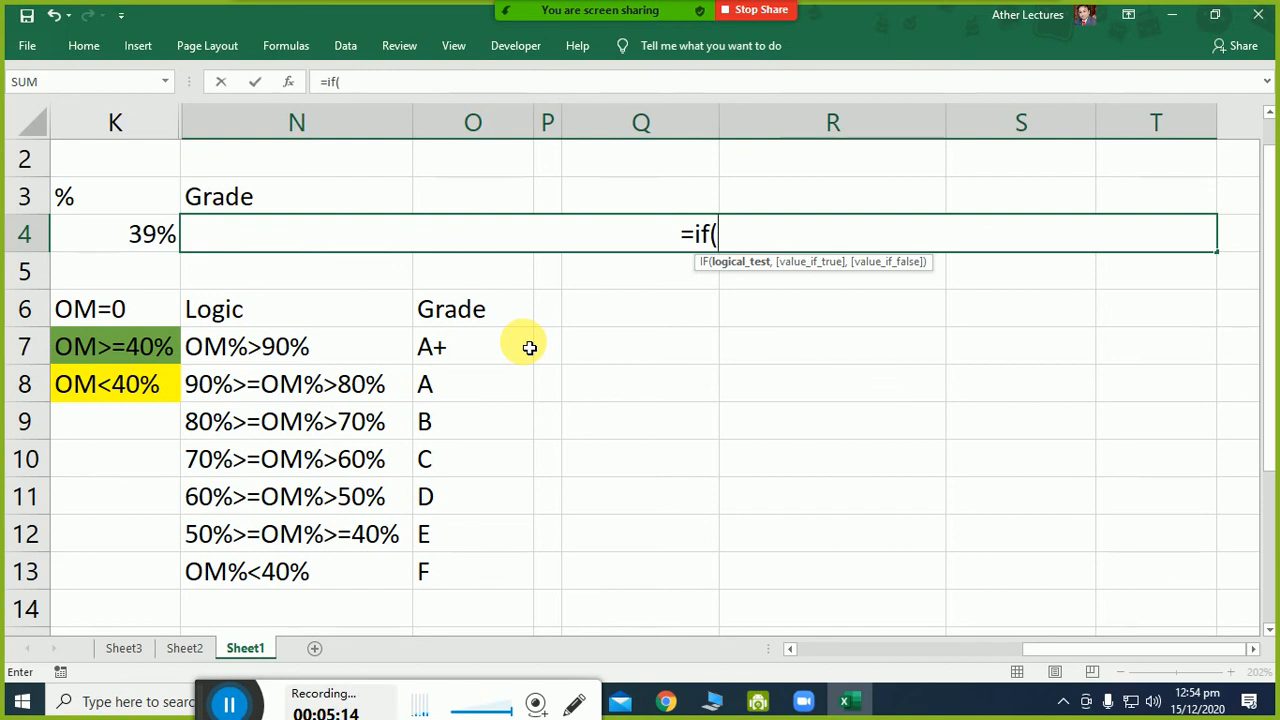
pyautogui.click(140, 231)
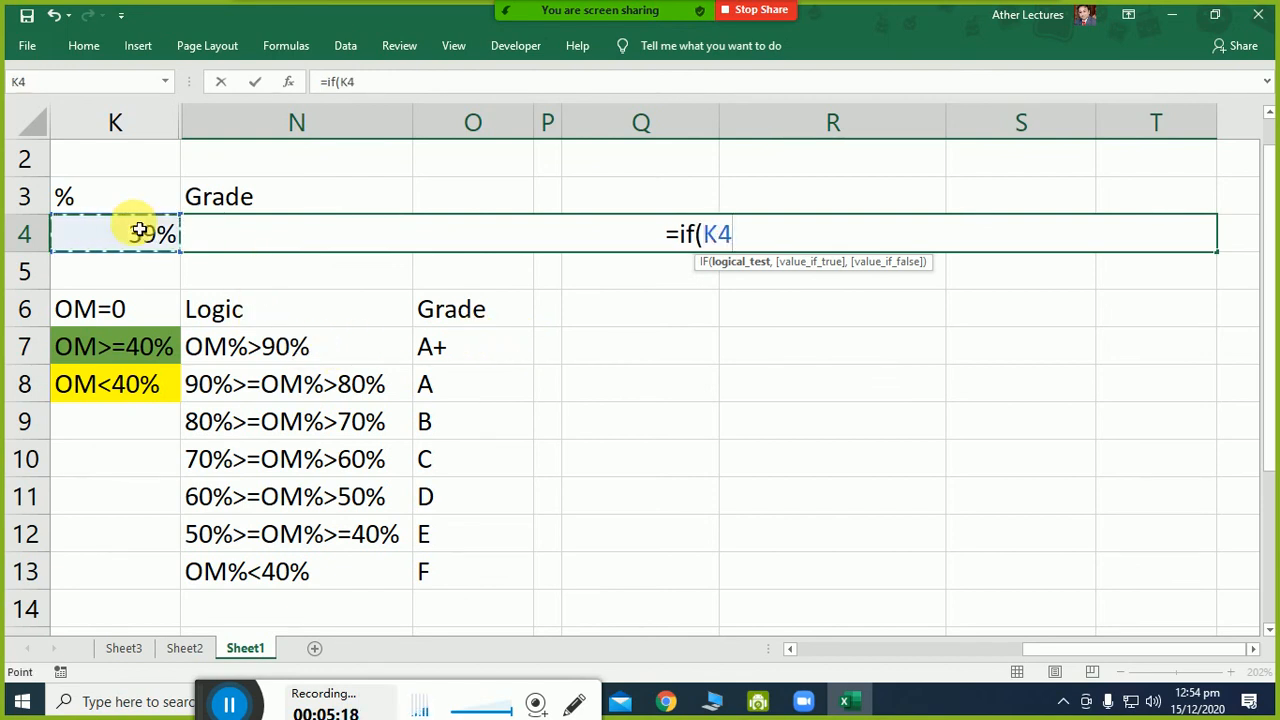
pyautogui.write('>9-')
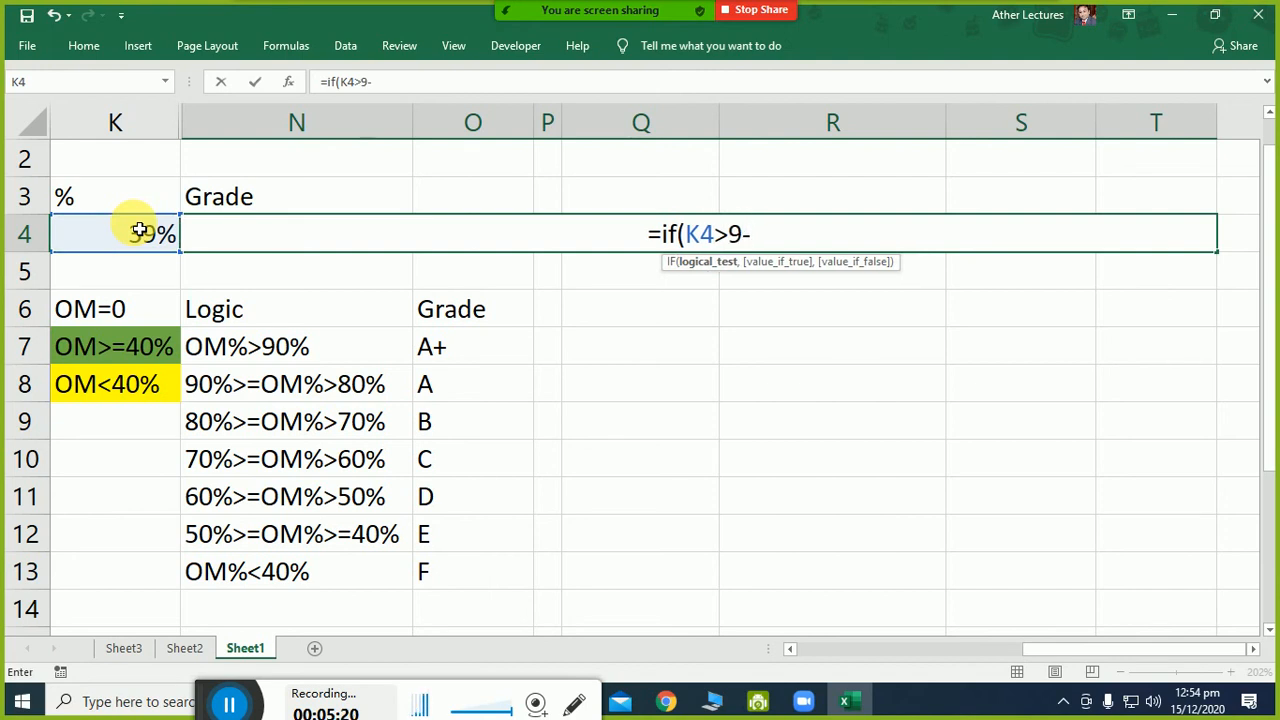
pyautogui.write('%,"')
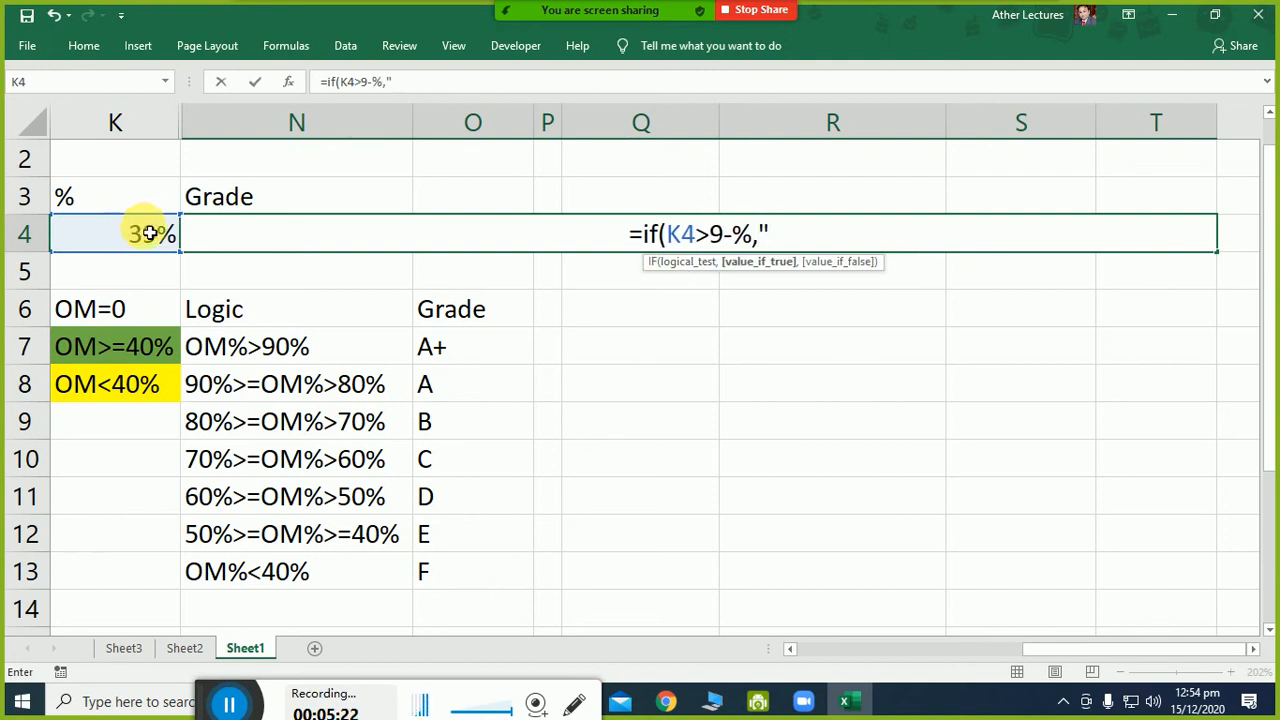
pyautogui.click(731, 233)
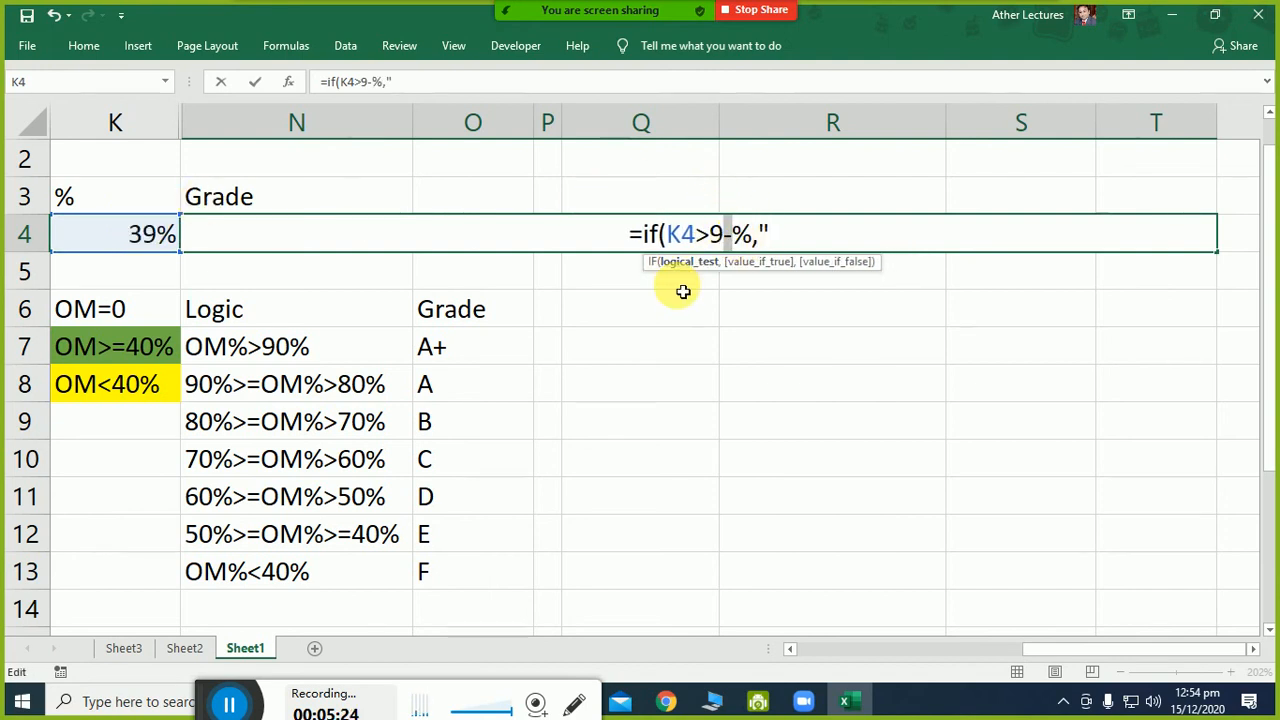
pyautogui.press('Delete')
pyautogui.write('0')
pyautogui.click(813, 238)
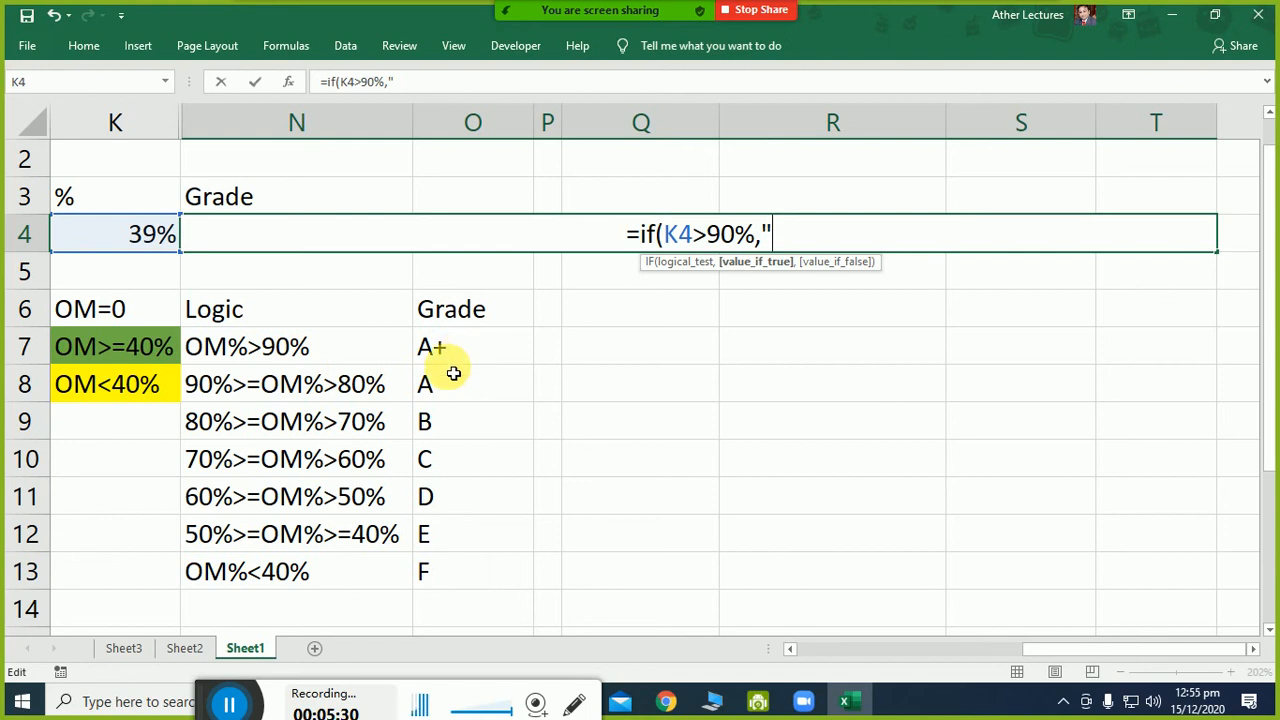
pyautogui.write('A+"')
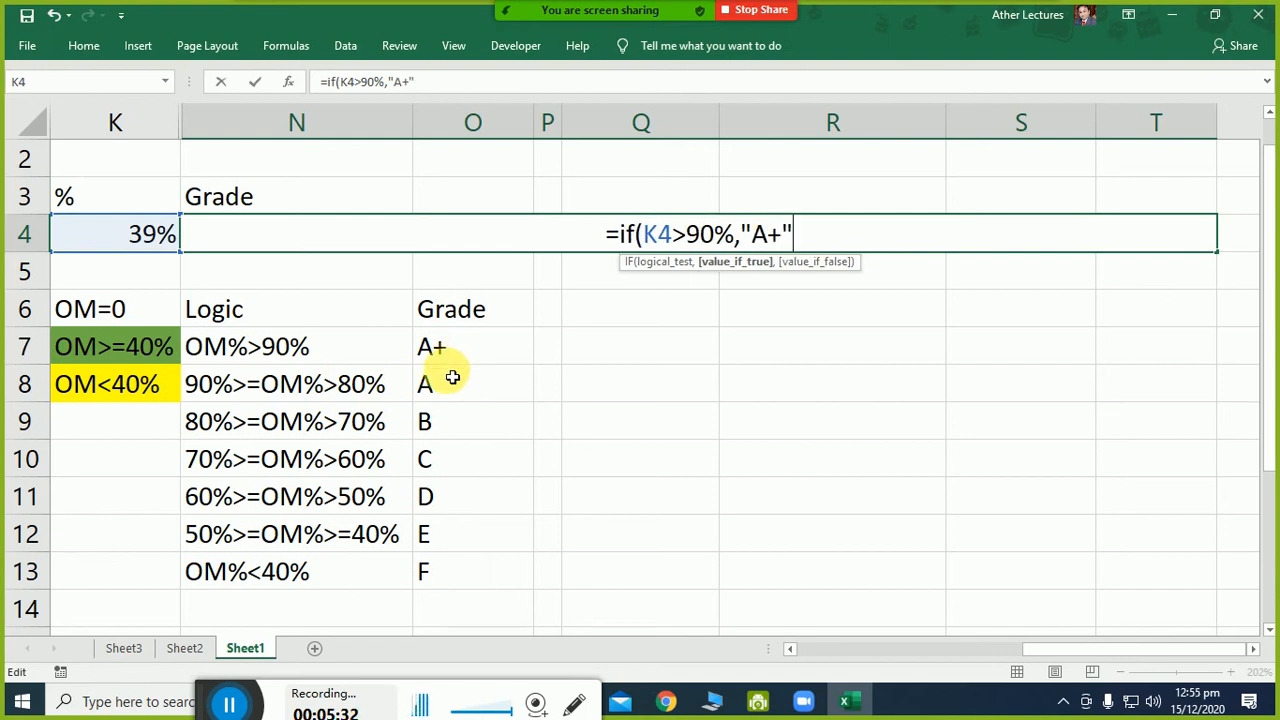
# Complete the N4 formula with "A" as the value if false.
pyautogui.write(',')
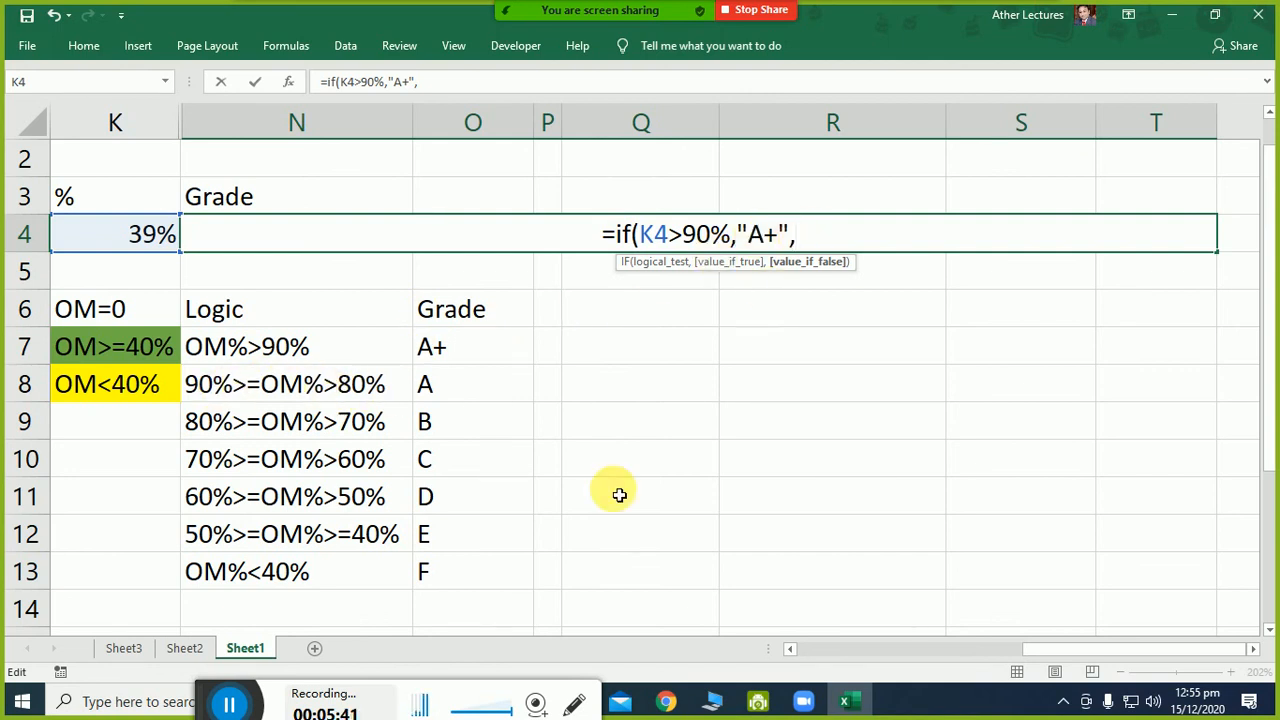
pyautogui.write('A')
pyautogui.press('BackSpace')
pyautogui.write('"A')
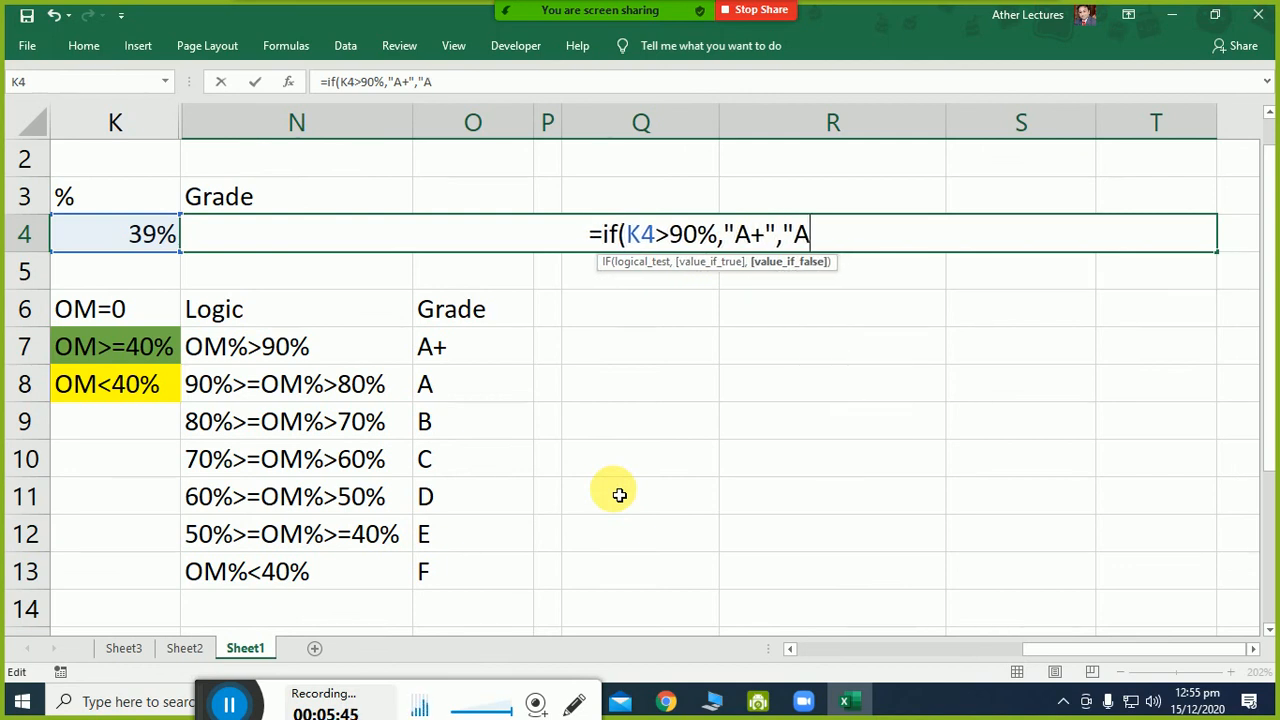
pyautogui.write('")')
pyautogui.press('Return')
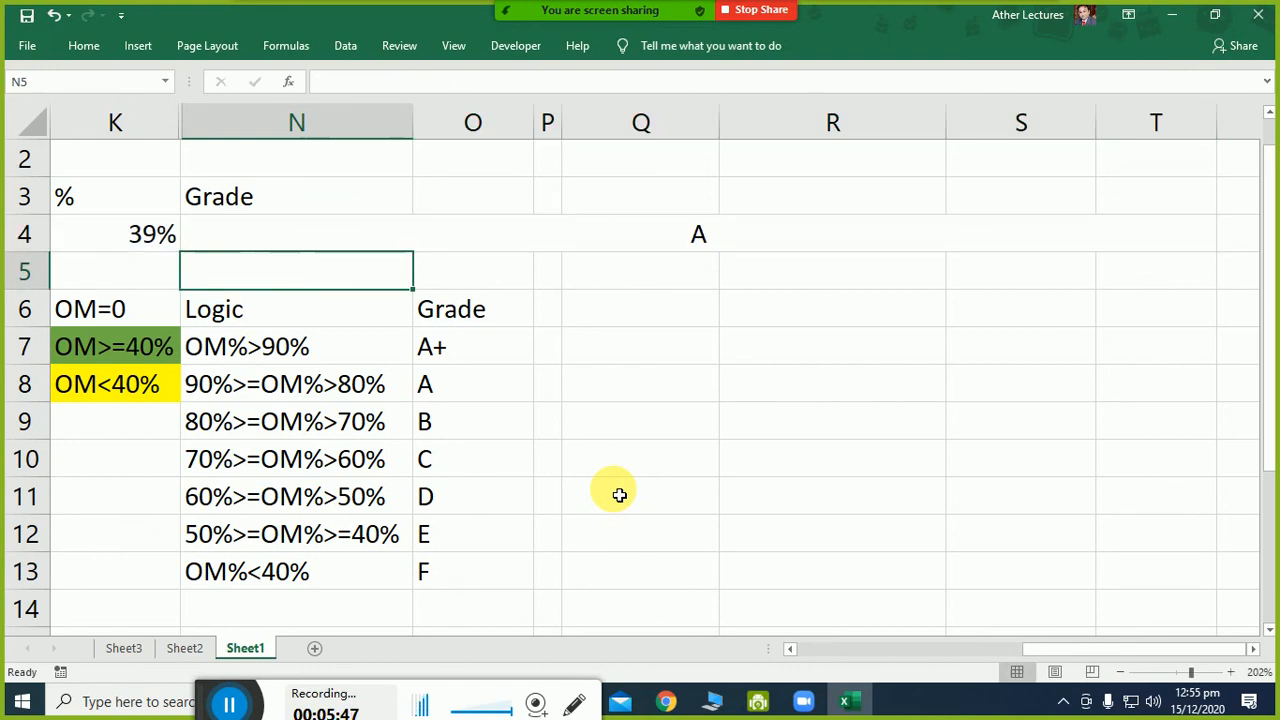
# Examine the arguments of the IF formula in N4 and compare them with the grade A condition in N8.
pyautogui.press('Up')
pyautogui.press('F2')
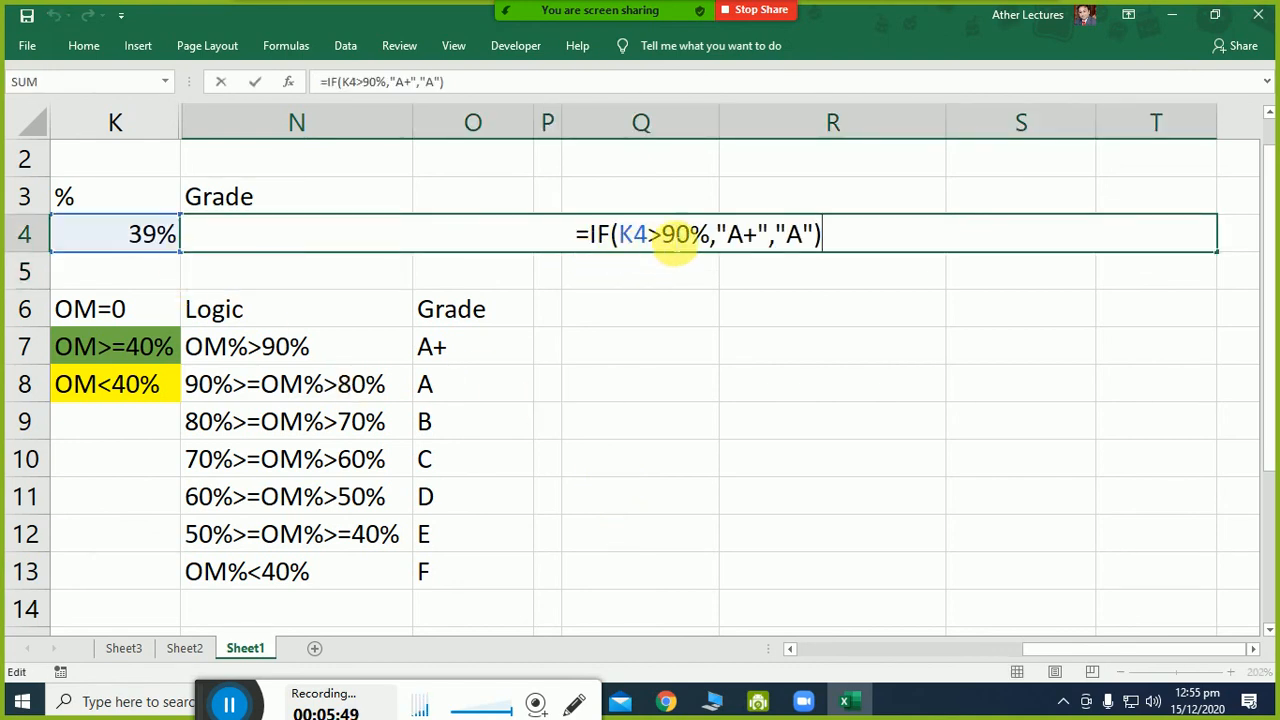
pyautogui.moveTo(775, 234); pyautogui.dragTo(820, 237)
pyautogui.moveTo(650, 234); pyautogui.dragTo(758, 234)
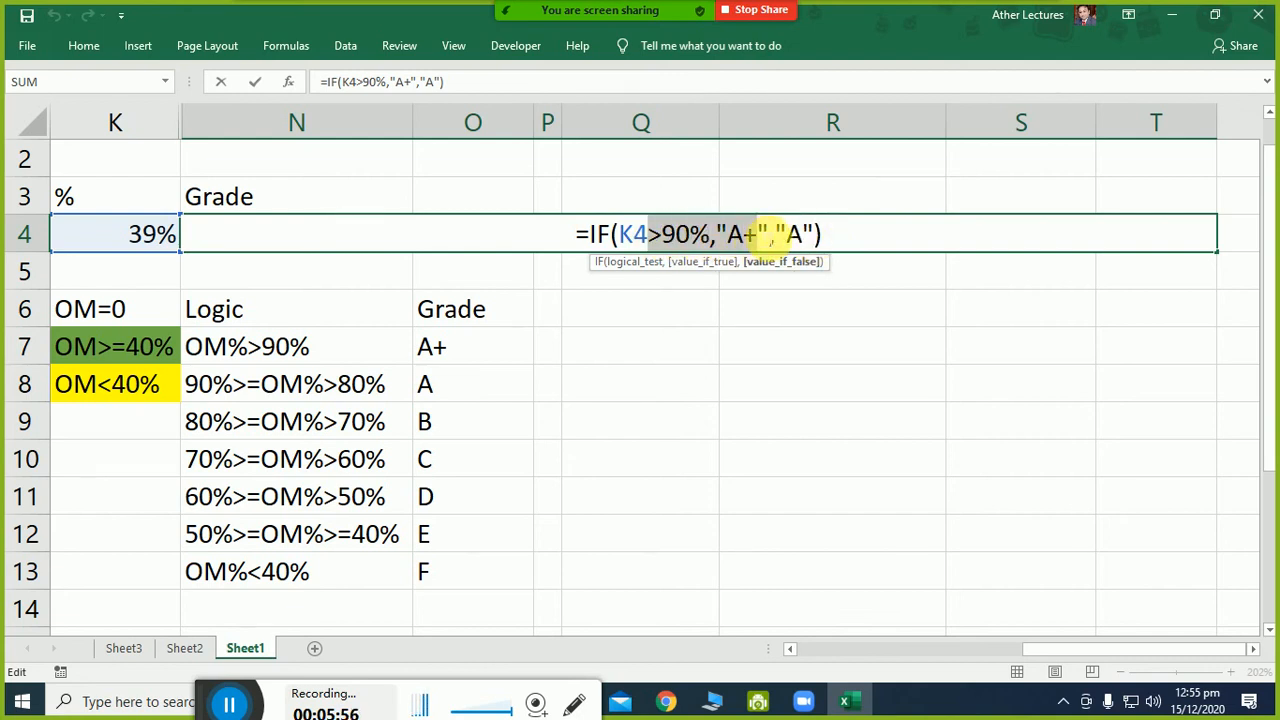
pyautogui.moveTo(787, 234); pyautogui.dragTo(813, 234)
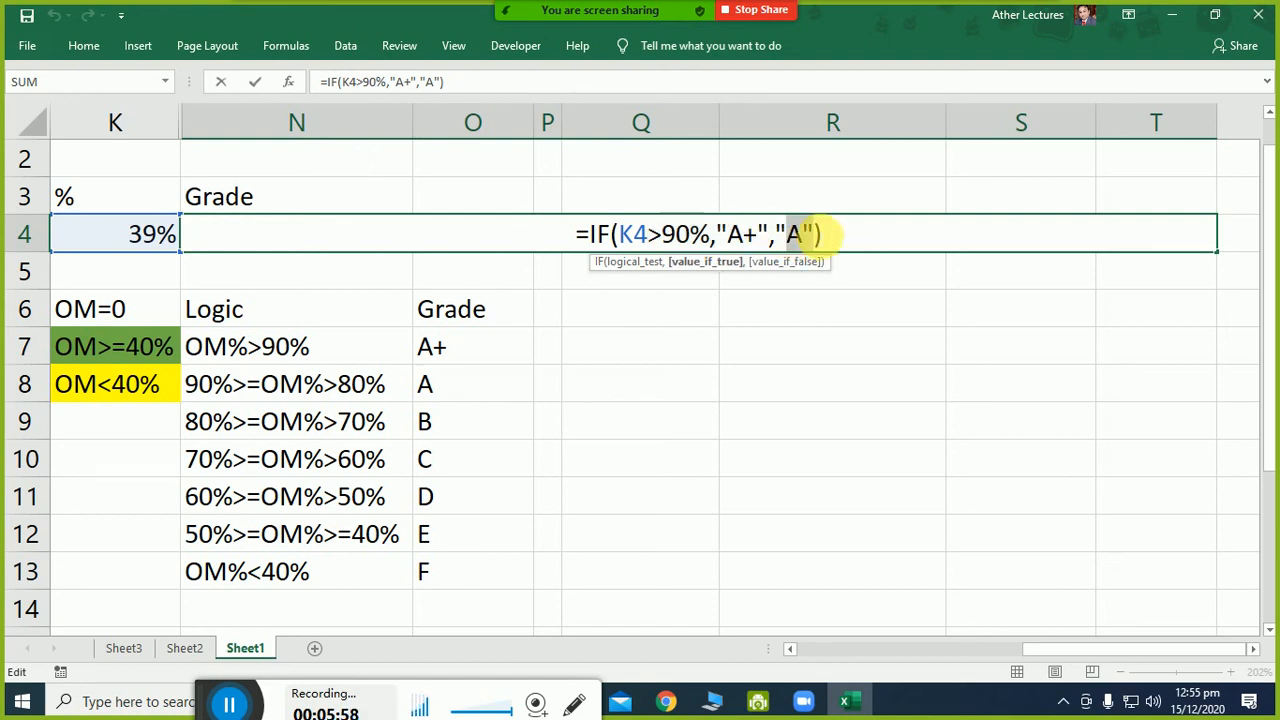
pyautogui.doubleClick(325, 384)
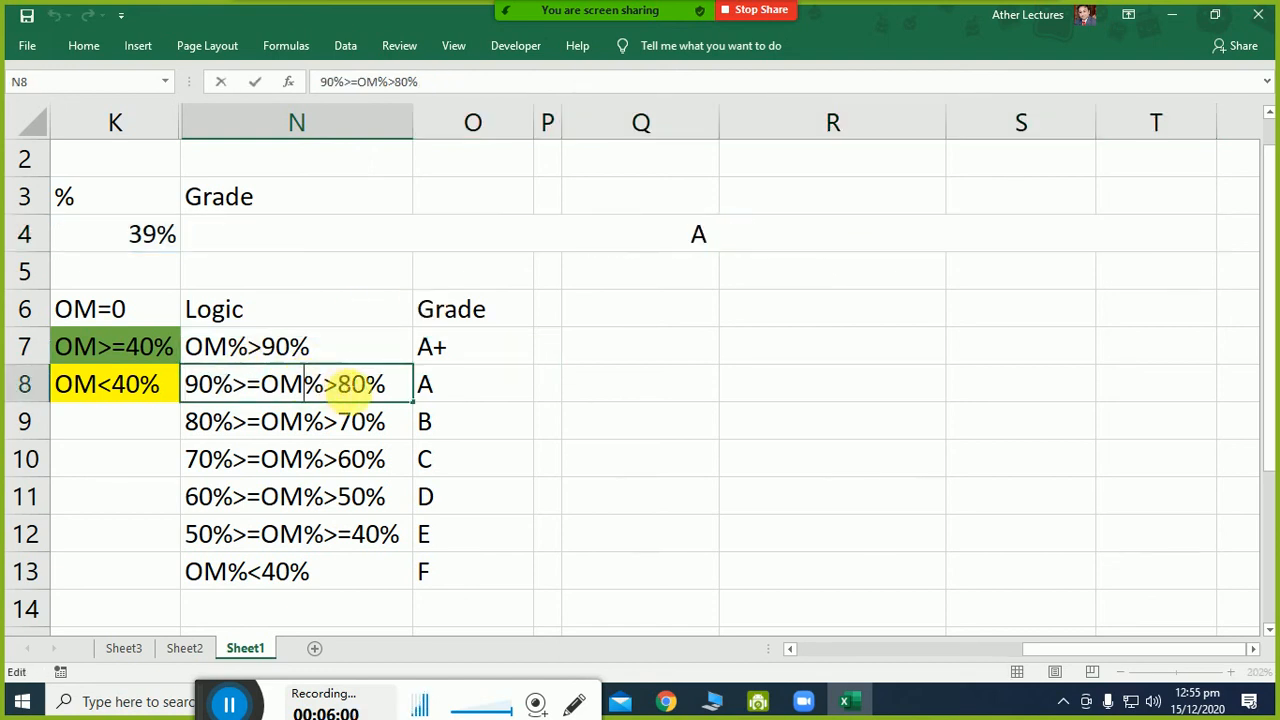
pyautogui.moveTo(325, 384); pyautogui.dragTo(188, 384)
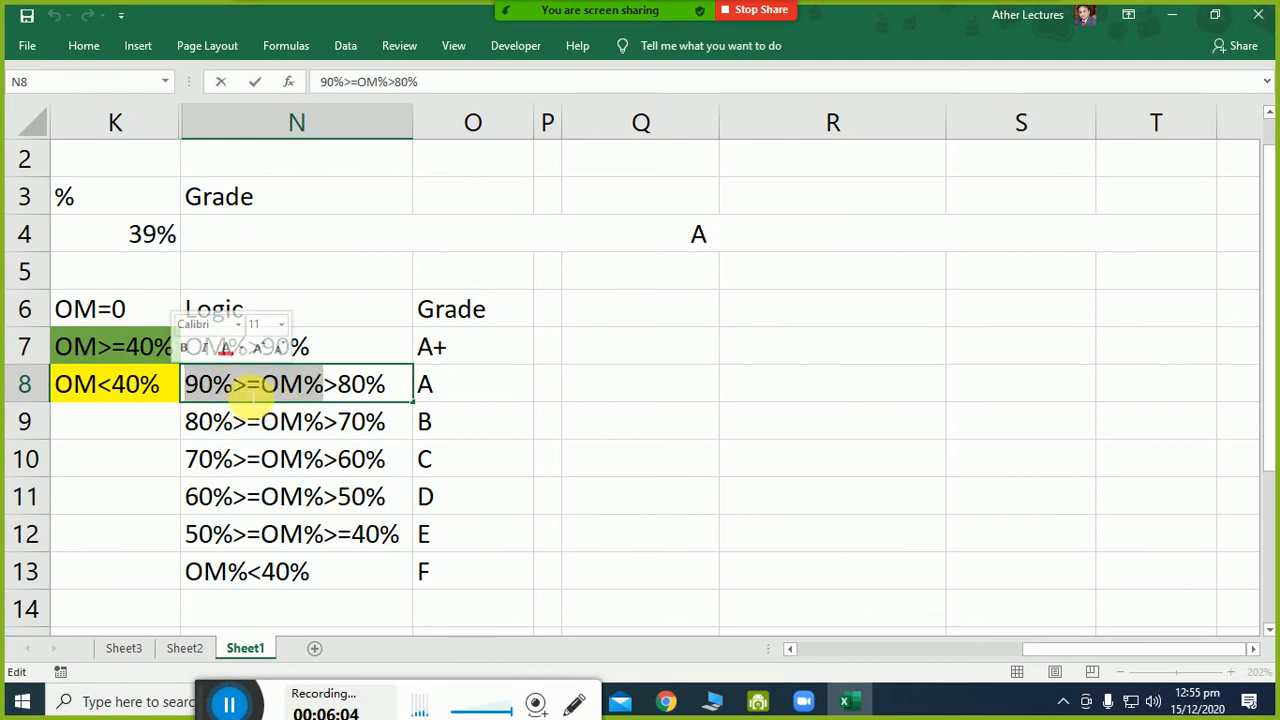
# Replace the value if false in the N4 formula with a nested IF that tests K4>80% and returns "A".
pyautogui.doubleClick(662, 245)
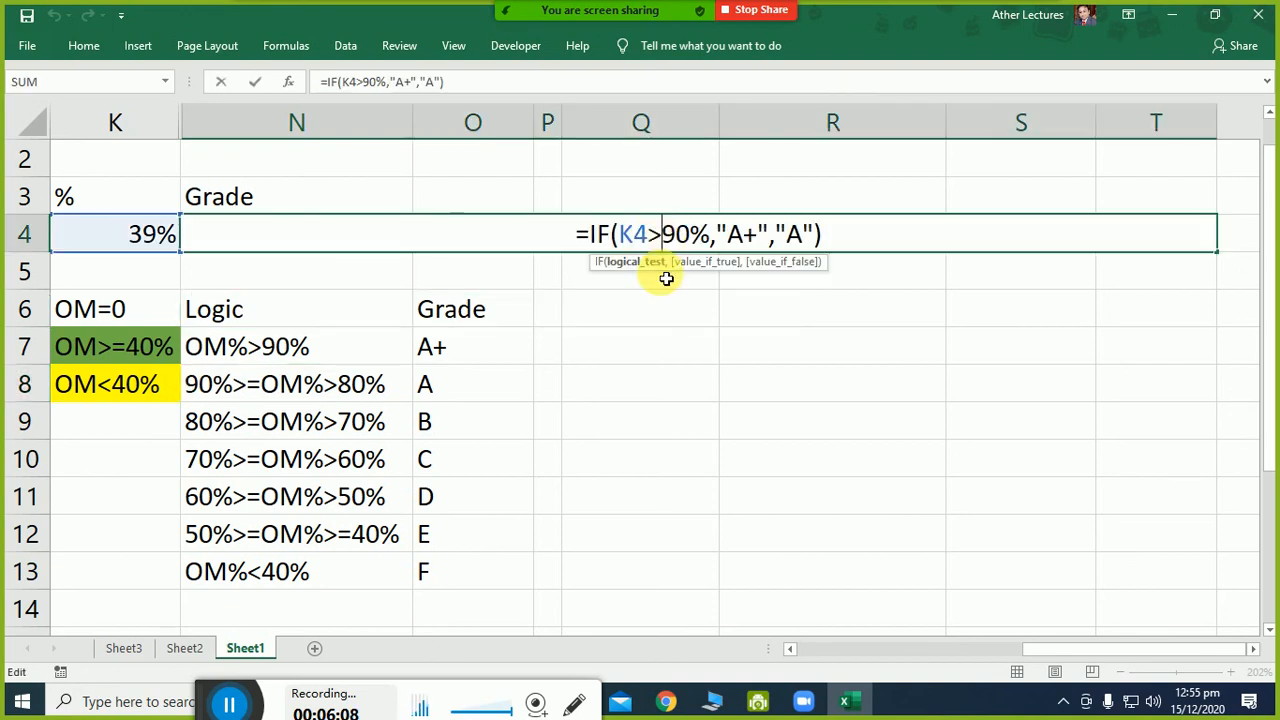
pyautogui.moveTo(780, 235); pyautogui.dragTo(822, 236)
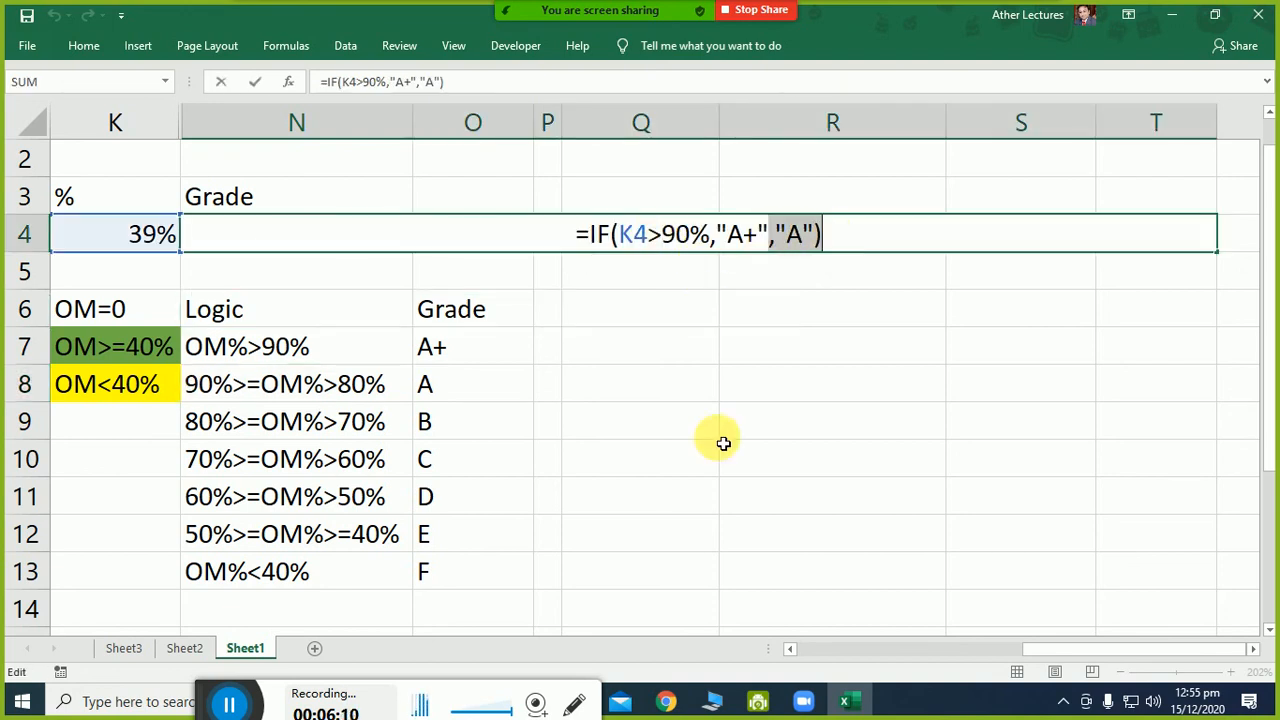
pyautogui.write(',if(')
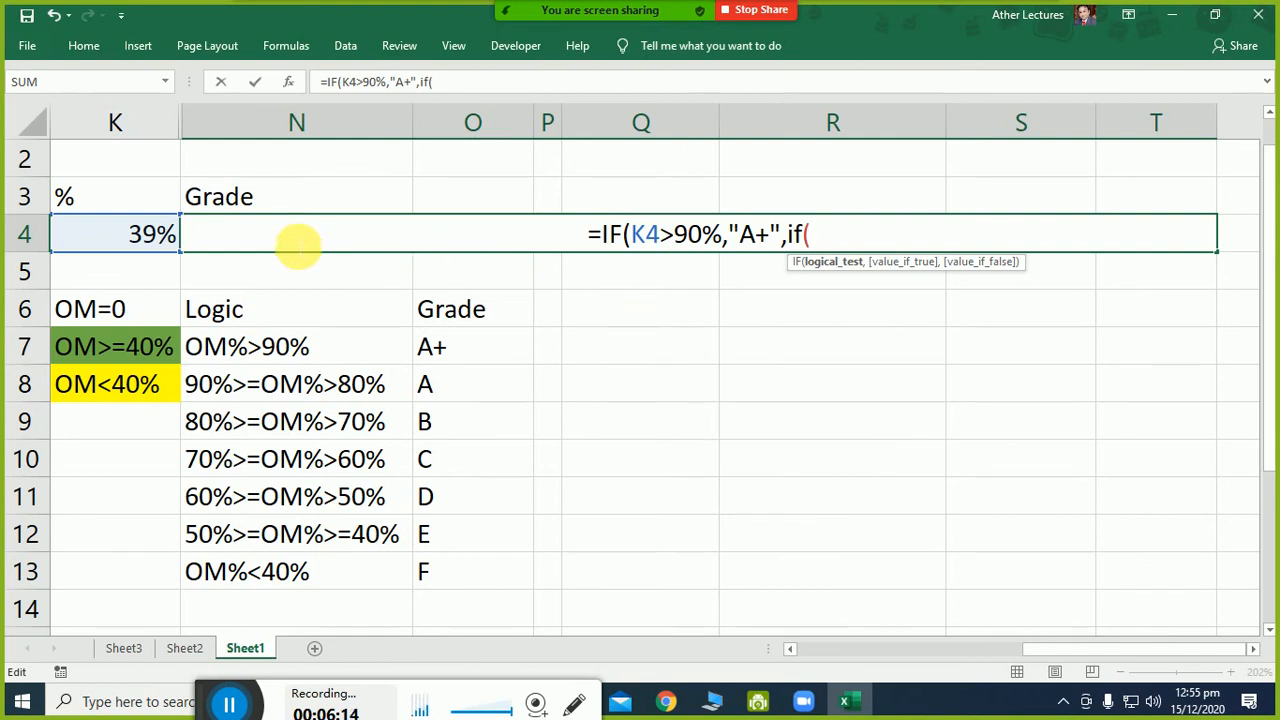
pyautogui.click(158, 236)
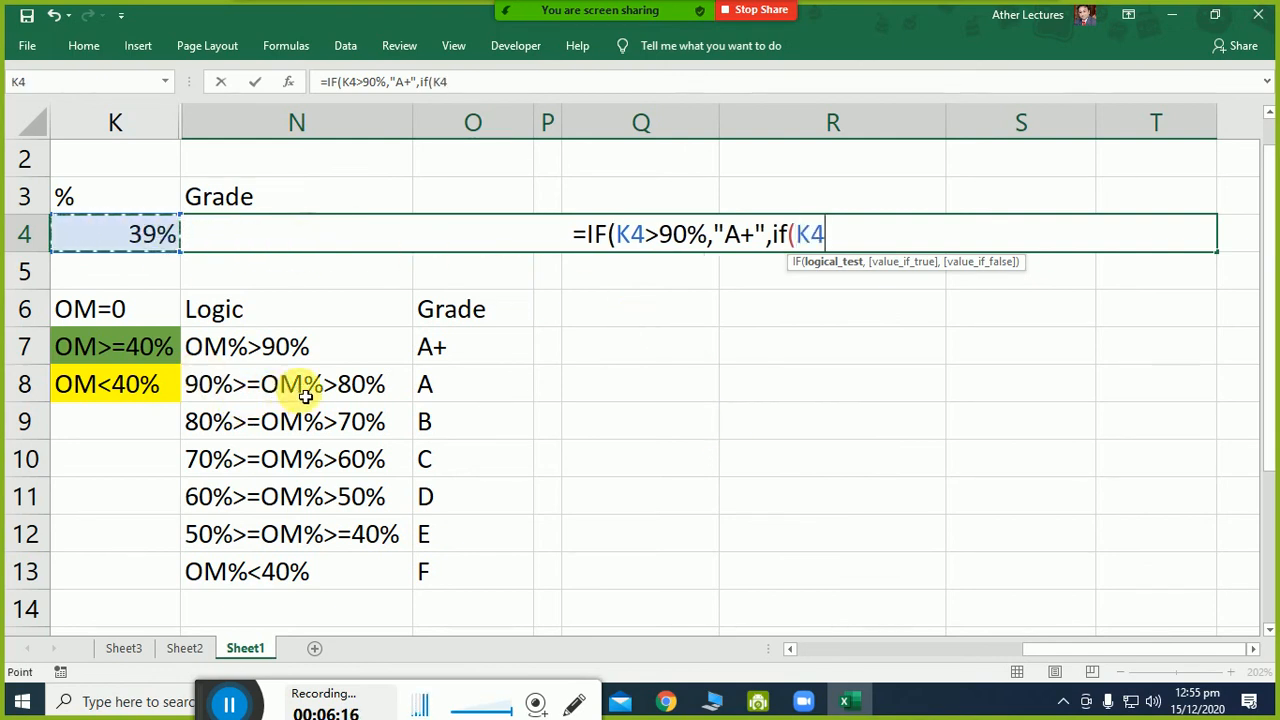
pyautogui.write('>')
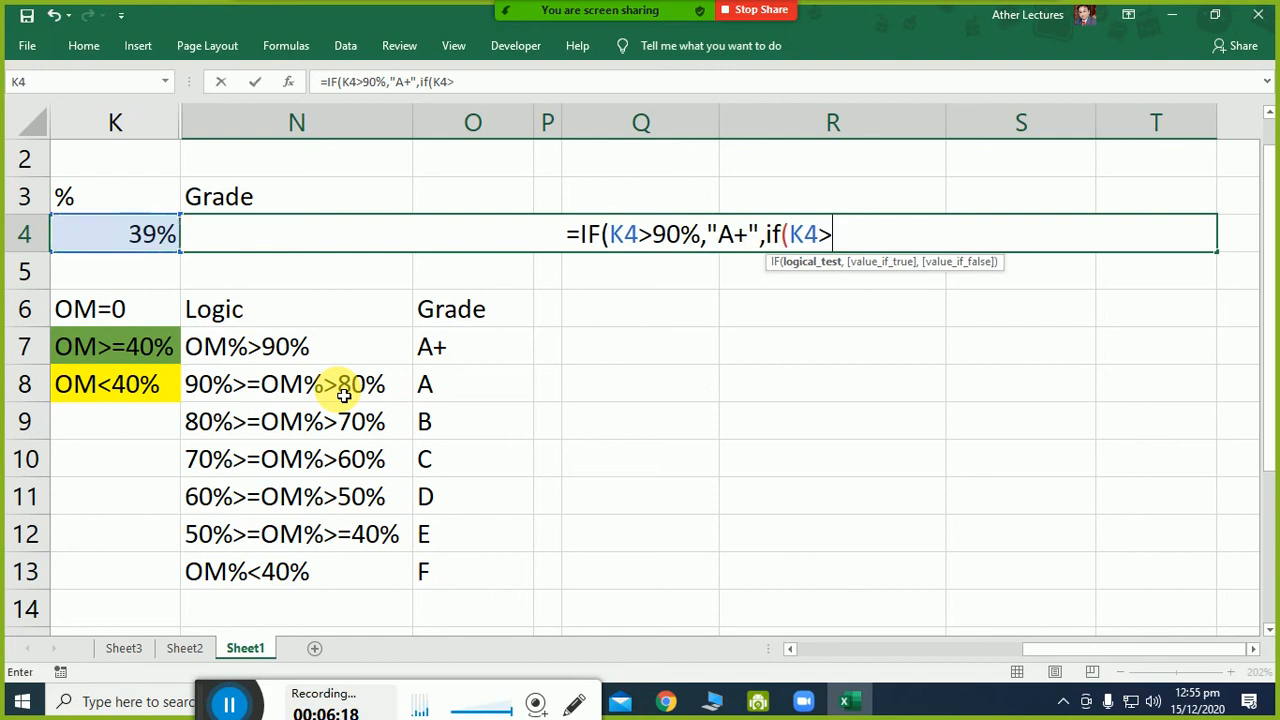
pyautogui.write('80')
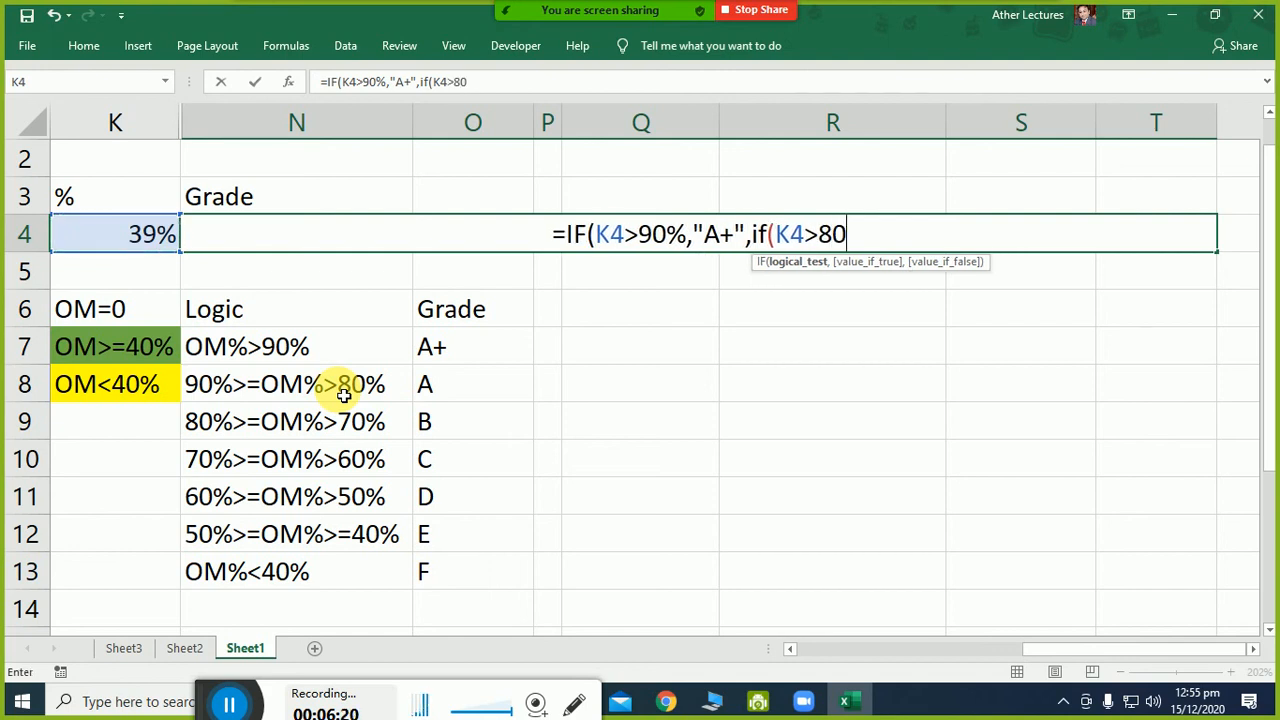
pyautogui.write('%,"')
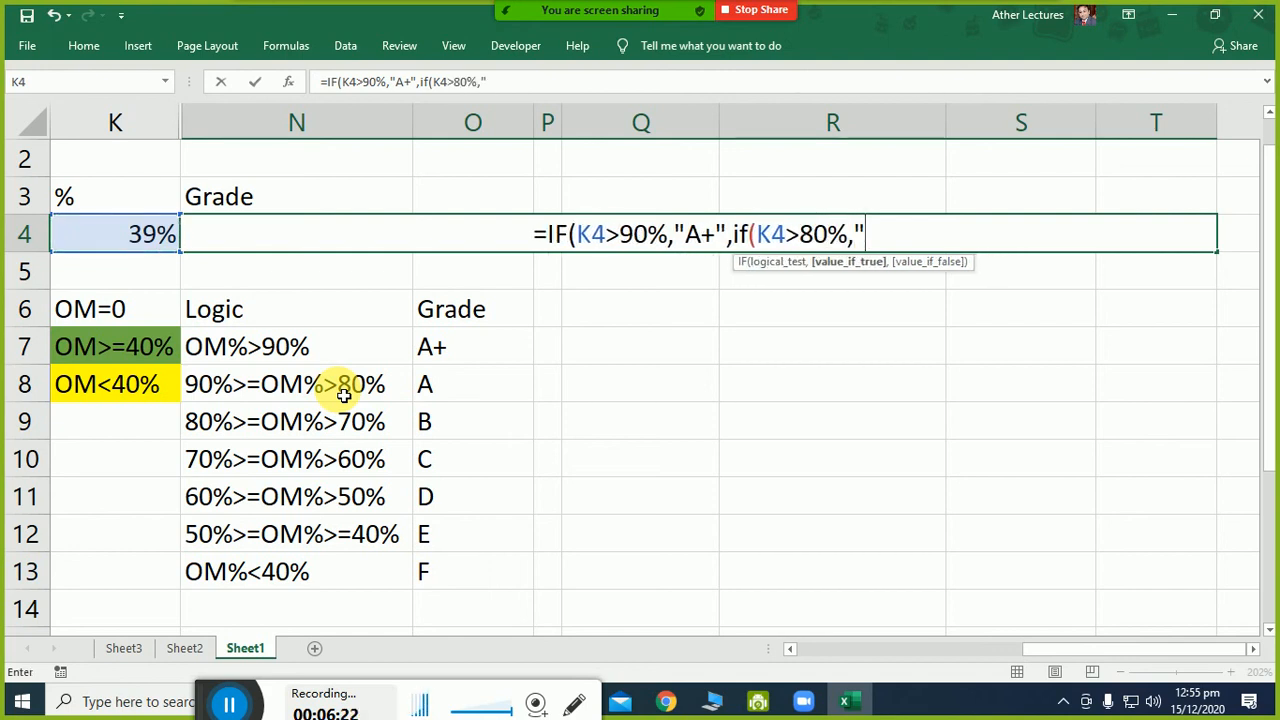
pyautogui.write('A"')
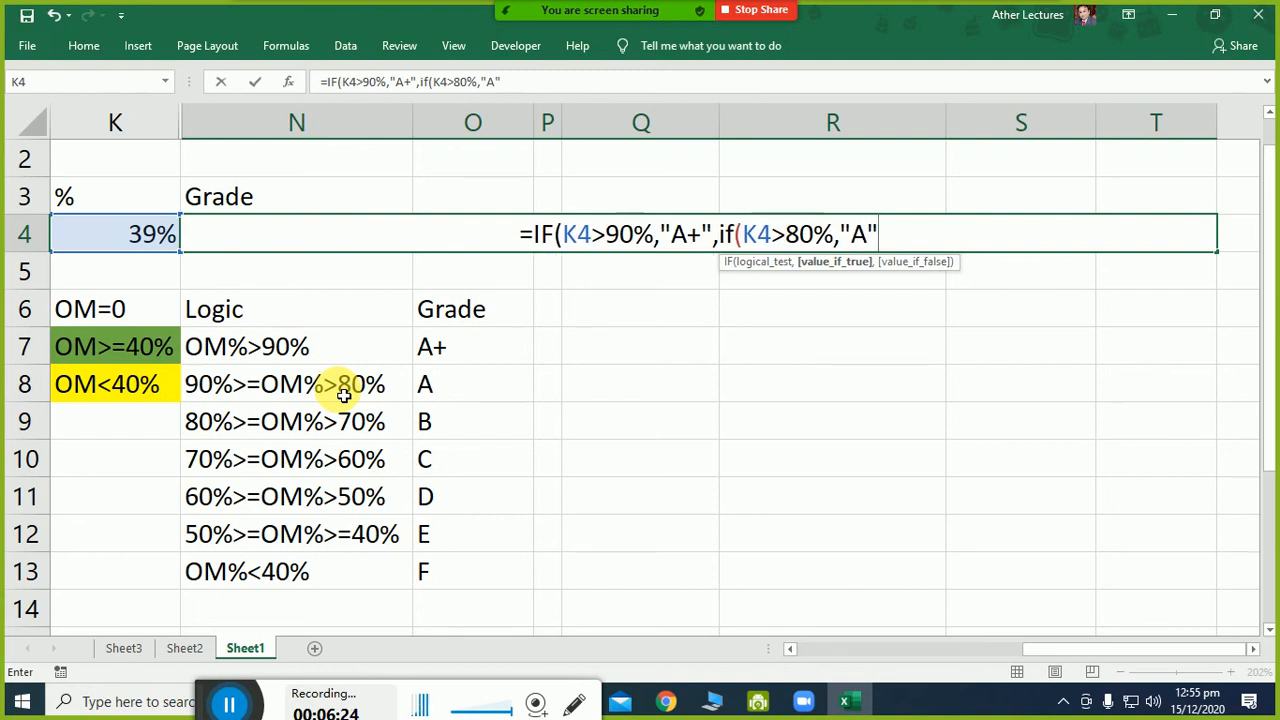
pyautogui.write(')')
pyautogui.press('BackSpace')
# Add a third nested IF to the N4 formula that tests K4>70% and returns "B".
pyautogui.write(',')
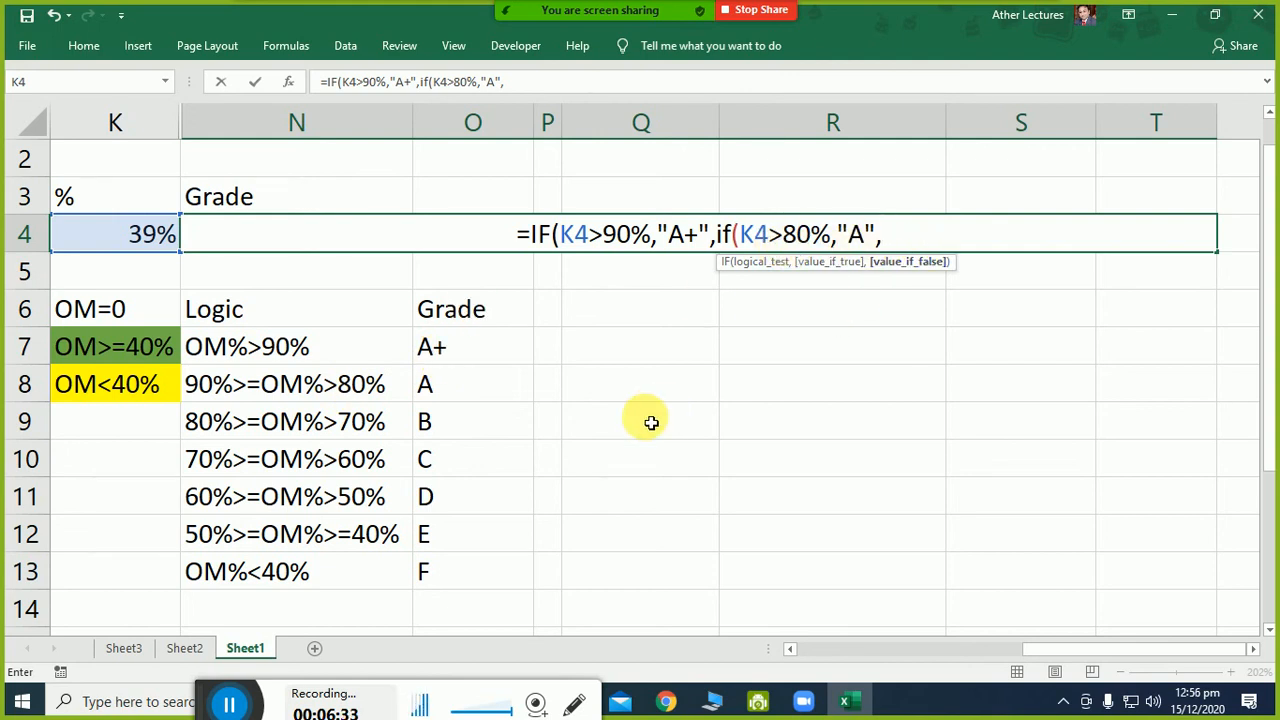
pyautogui.write('if(')
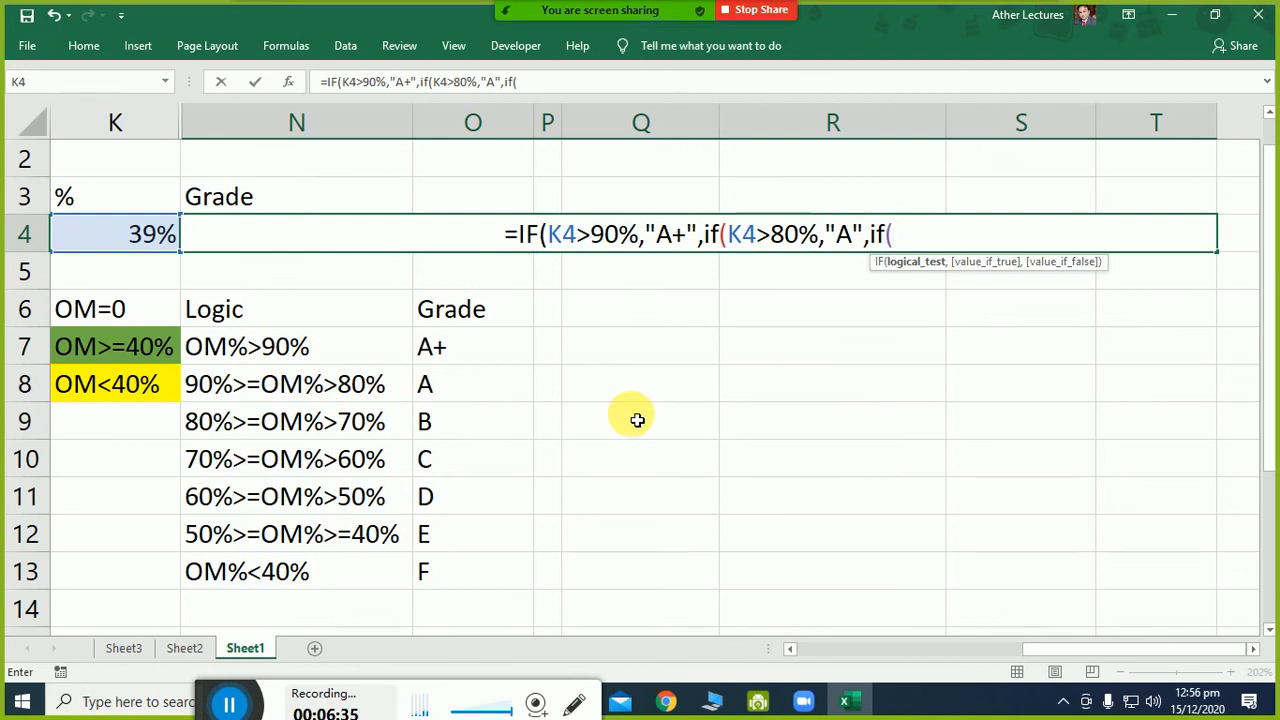
pyautogui.click(145, 244)
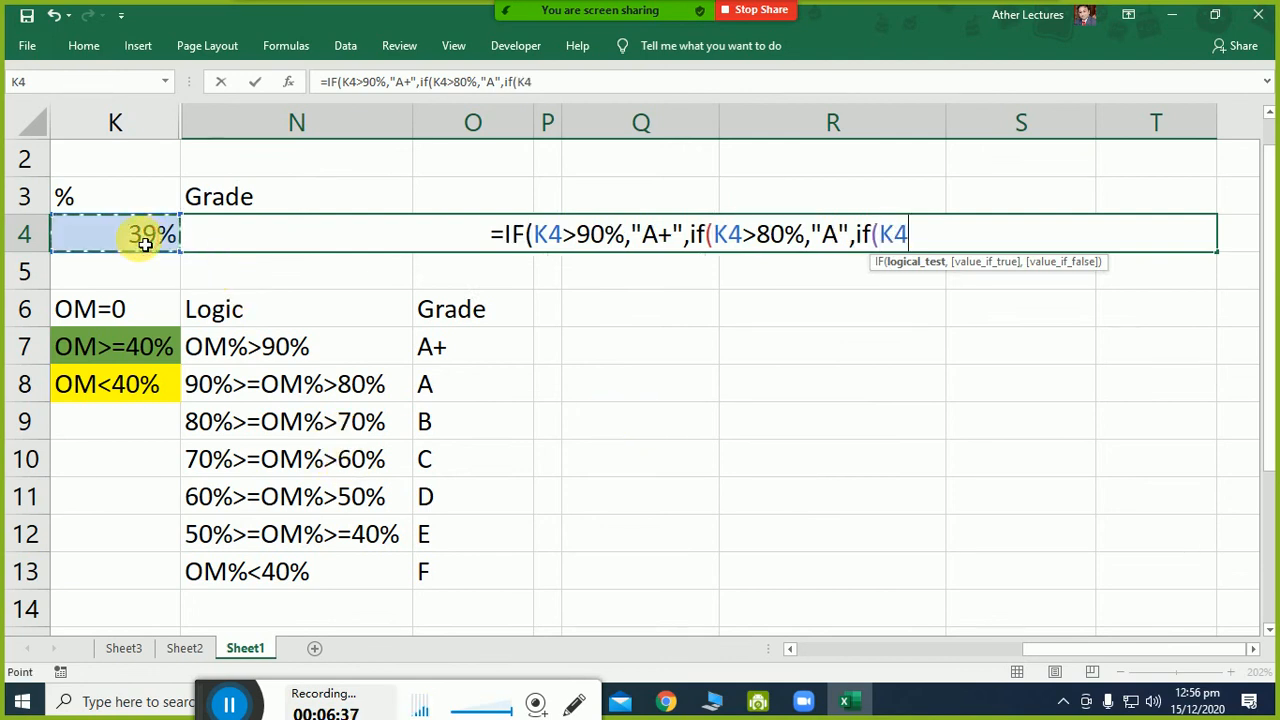
pyautogui.write('>7')
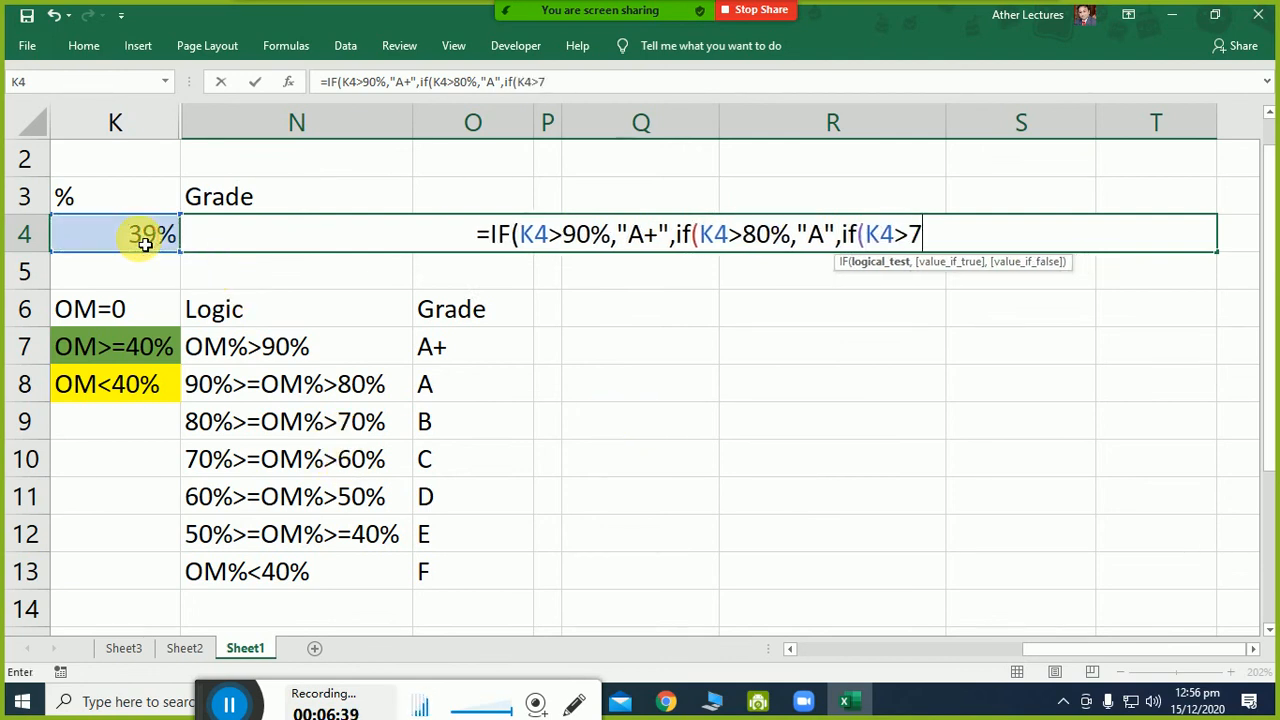
pyautogui.write('0%,"')
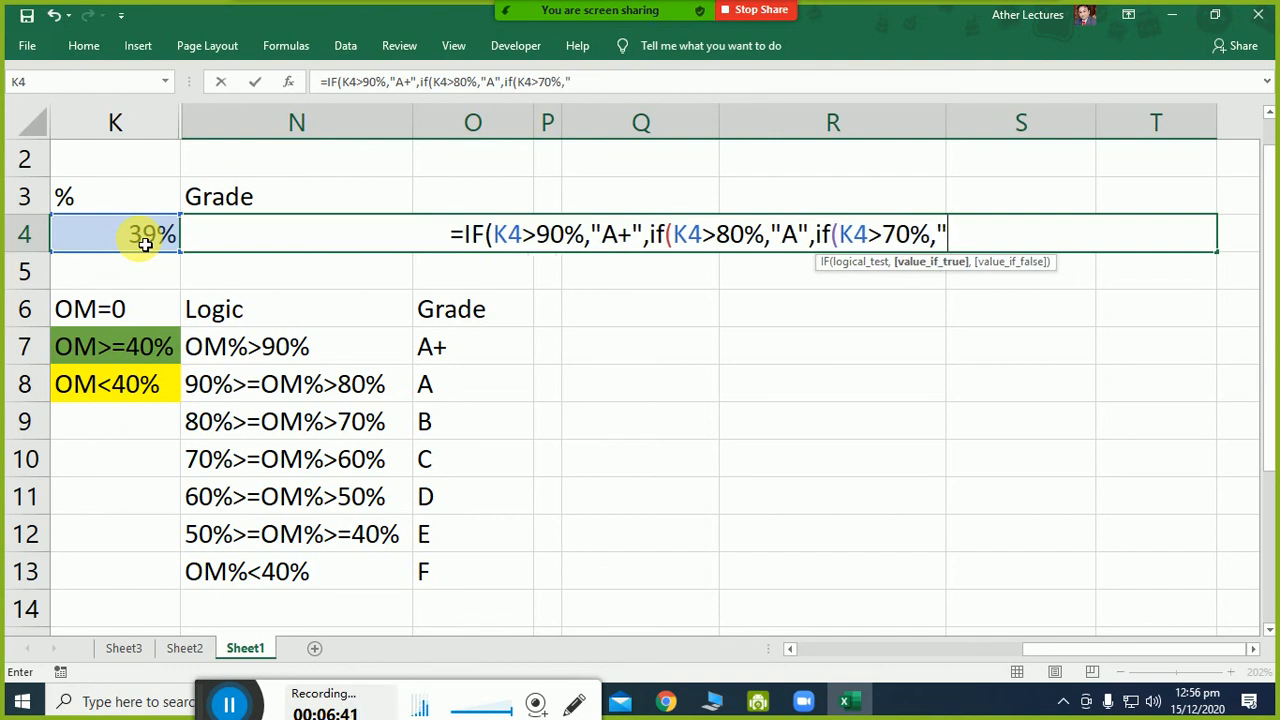
pyautogui.write('B"')
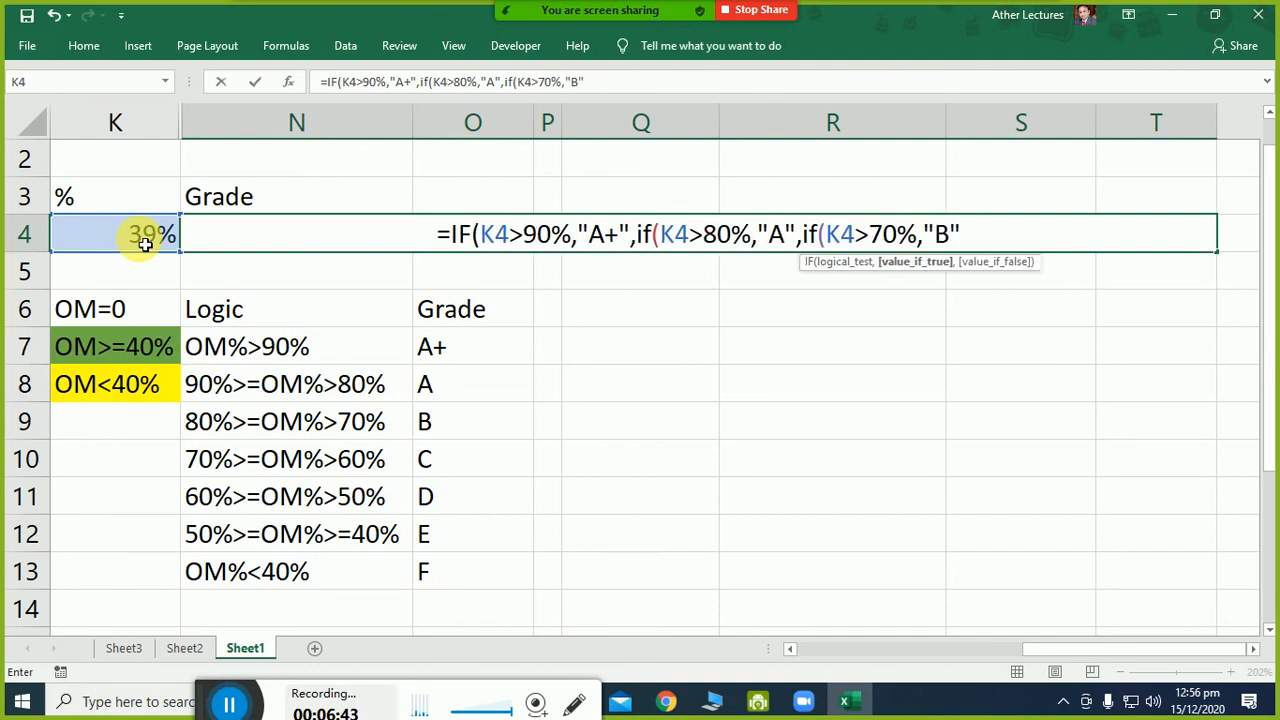
# Add a fourth nested IF to the N4 formula that tests K4>60% and returns "C".
pyautogui.write(',if(')
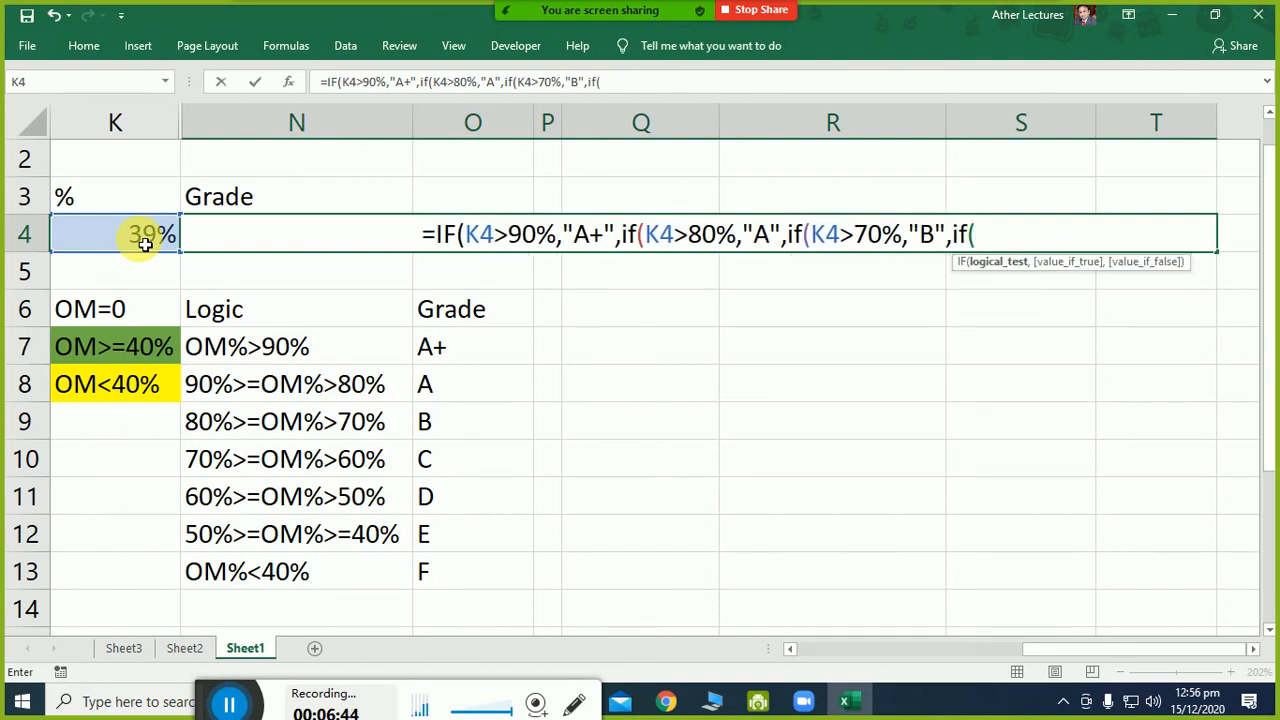
pyautogui.click(145, 243)
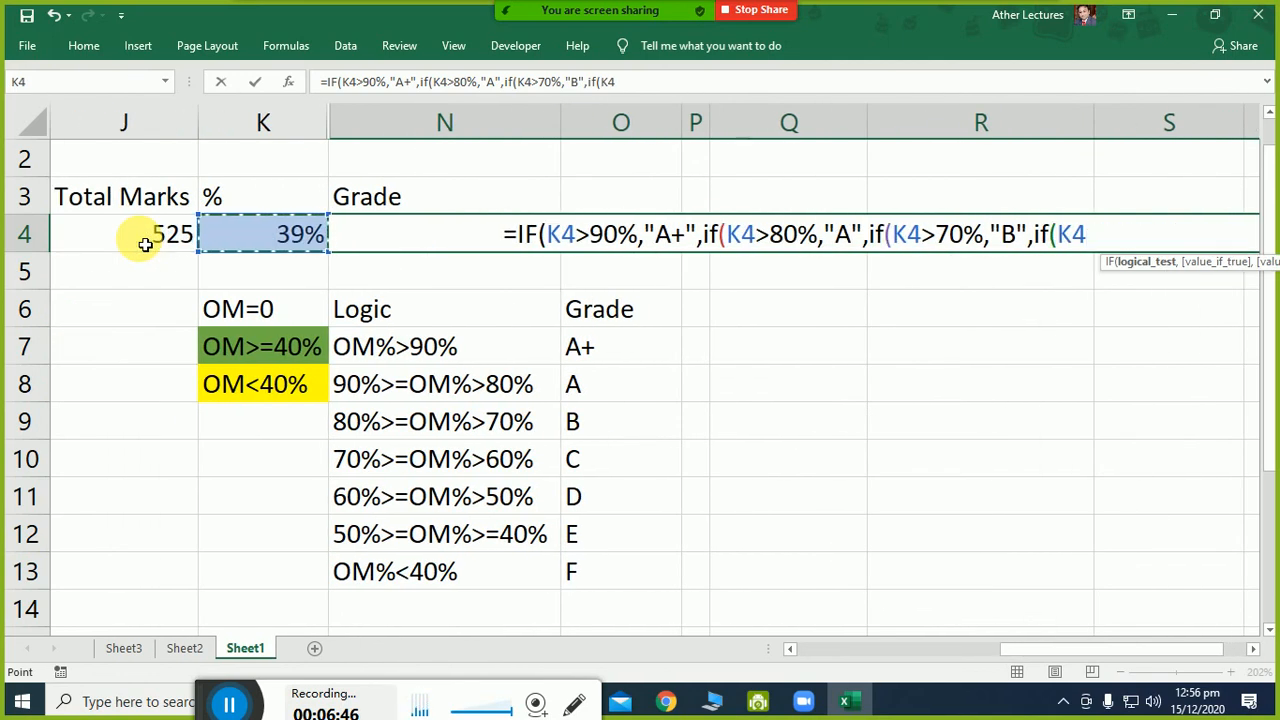
pyautogui.write('>')
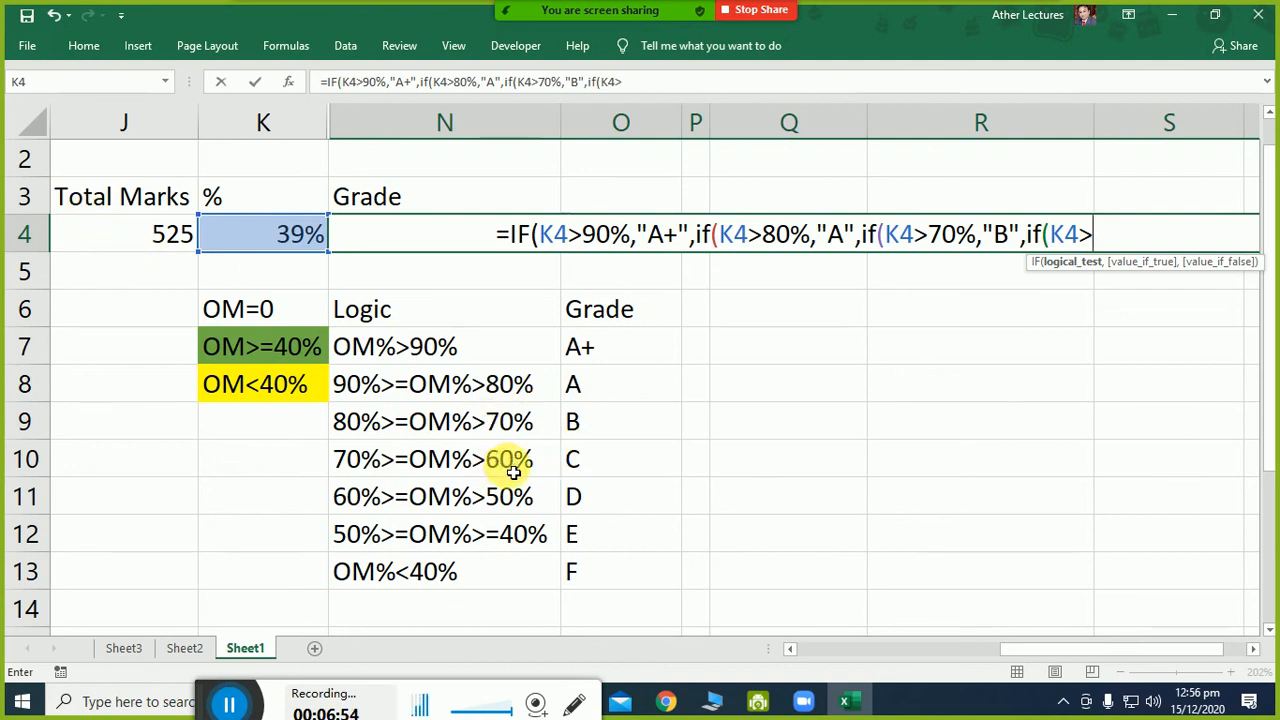
pyautogui.write('60')
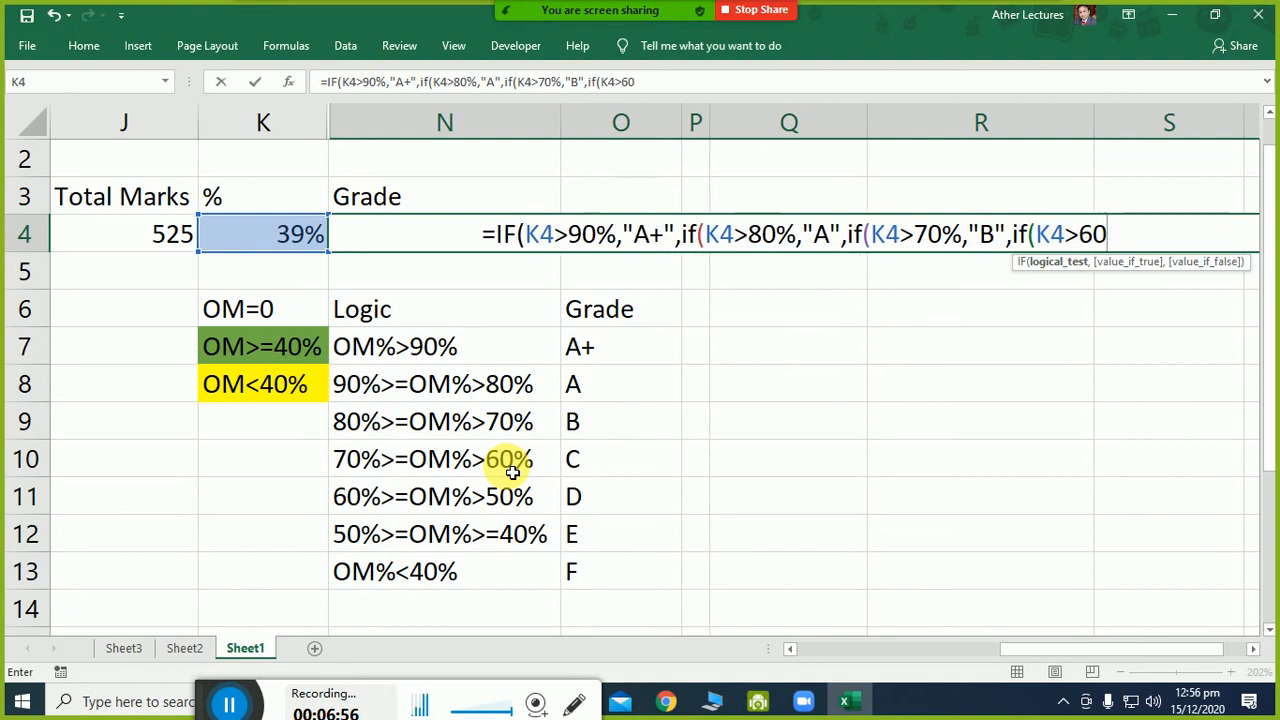
pyautogui.write('%,"')
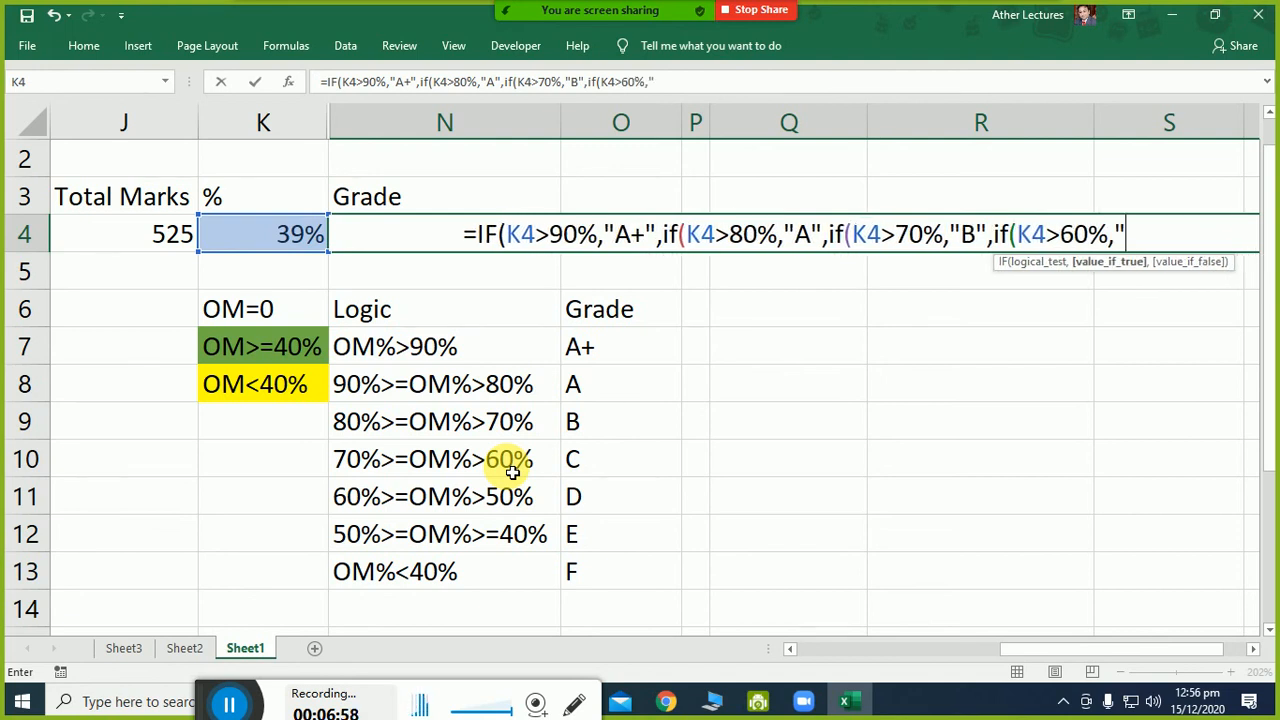
pyautogui.write('C"')
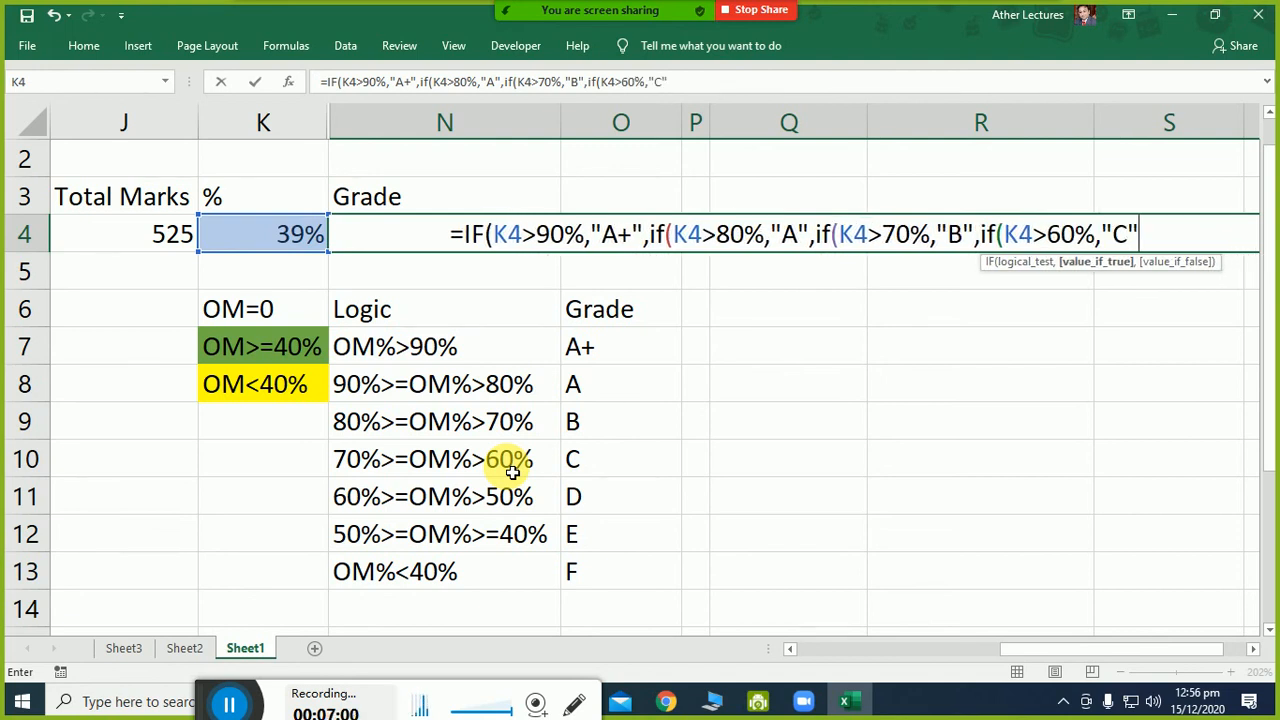
# Add a fifth nested IF to the N4 formula that tests K4>50% and returns "D".
pyautogui.write(',if')
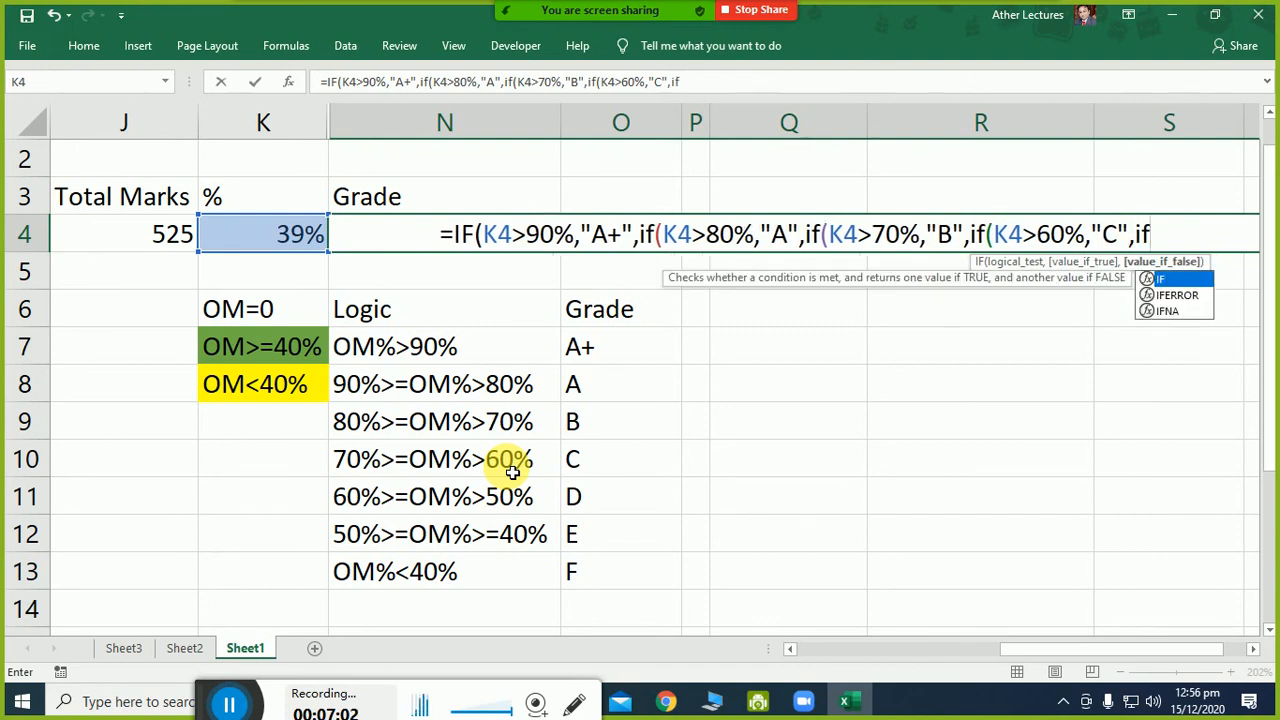
pyautogui.write('(')
pyautogui.click(306, 234)
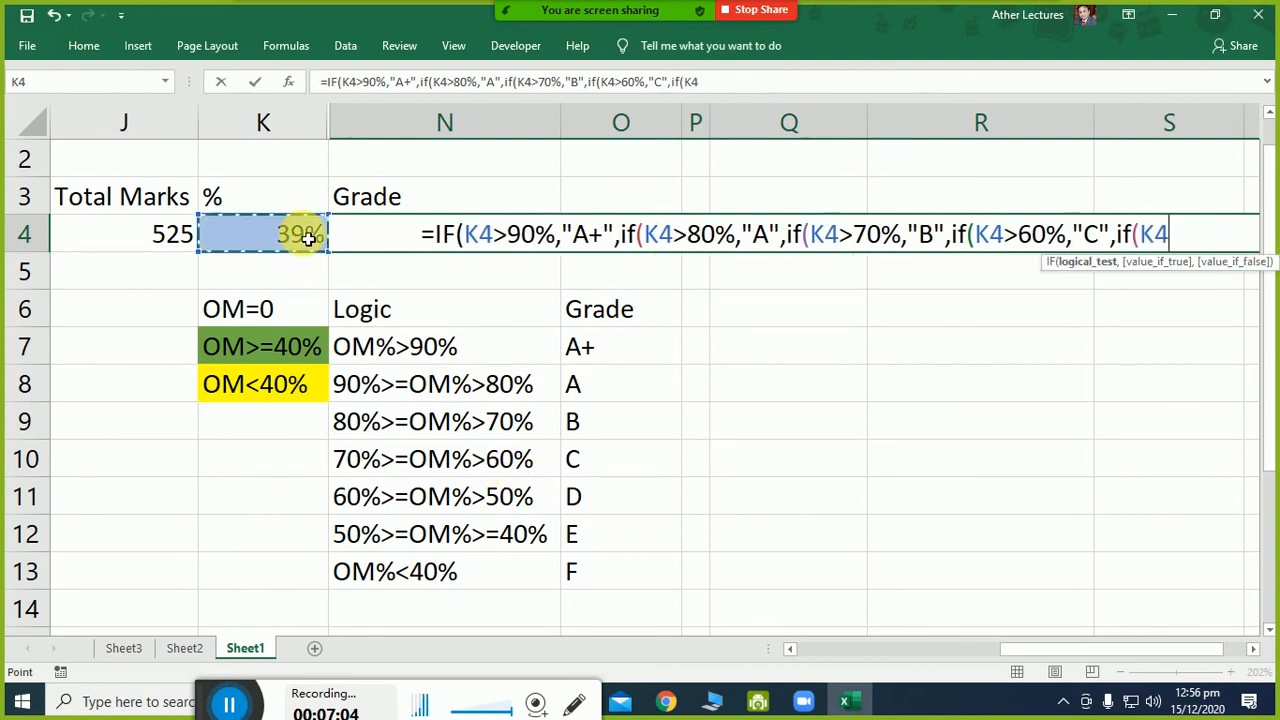
pyautogui.write('>')
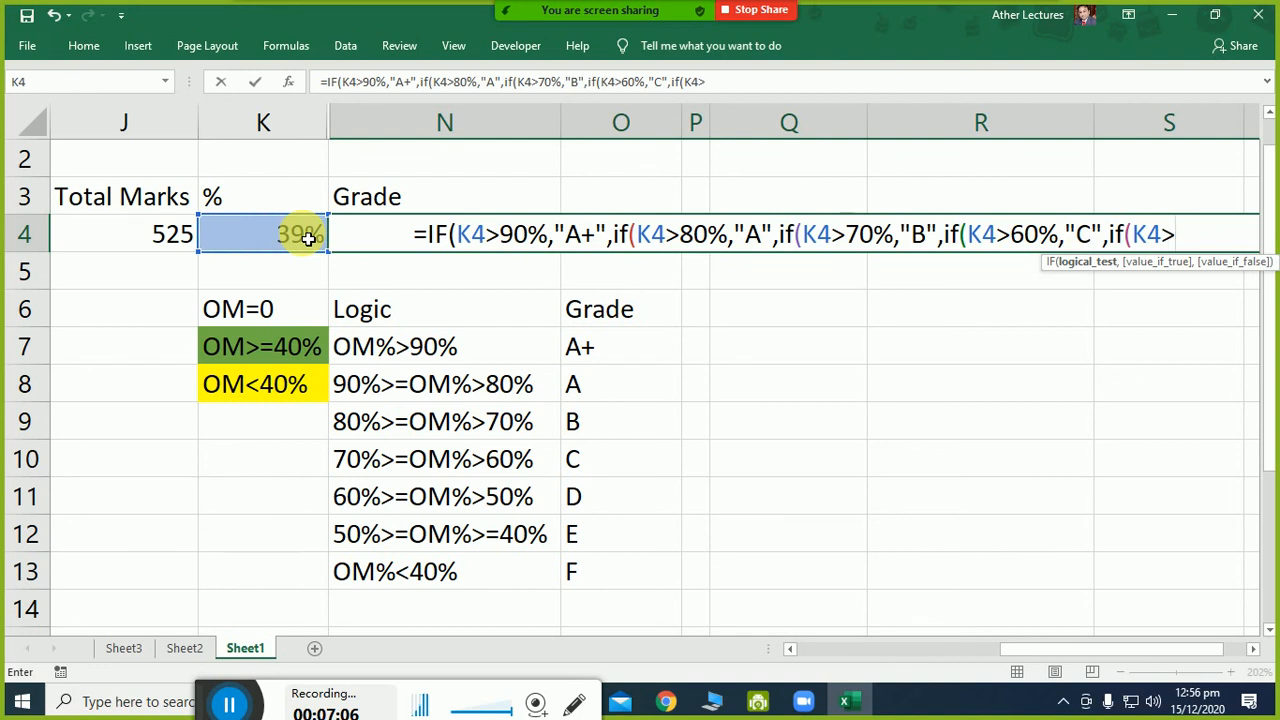
pyautogui.write('50')
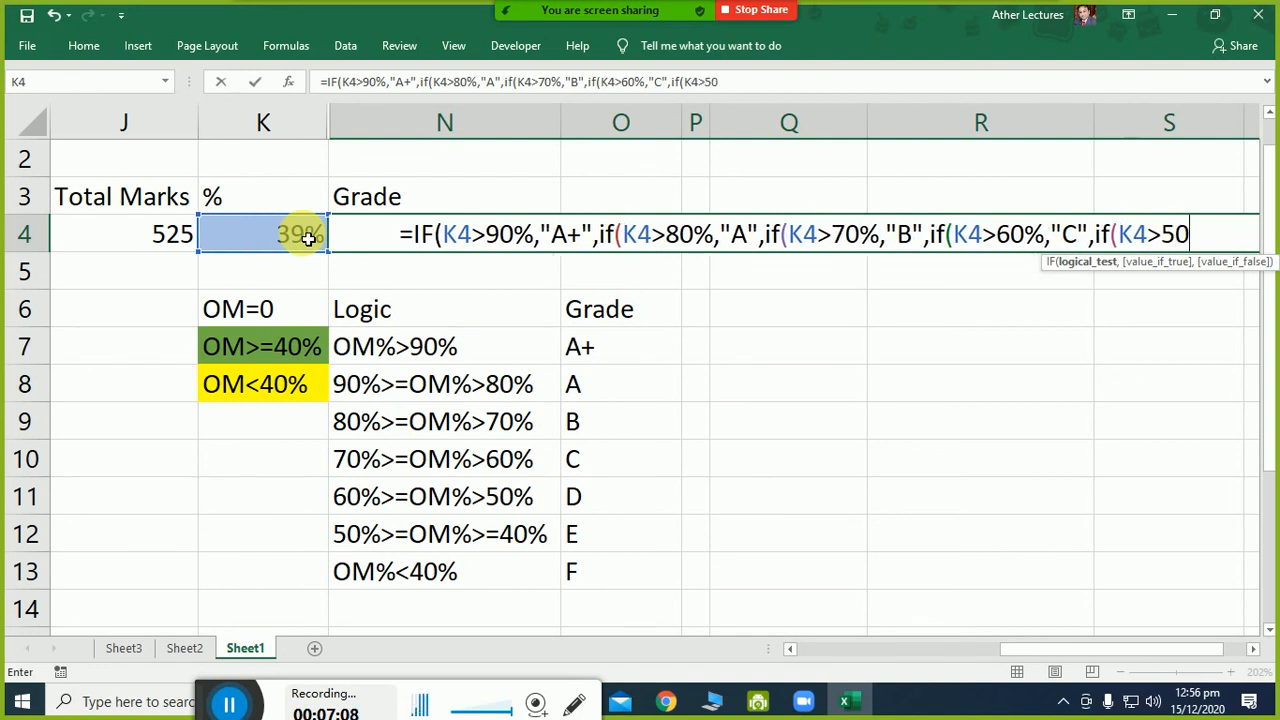
pyautogui.write('%,"D')
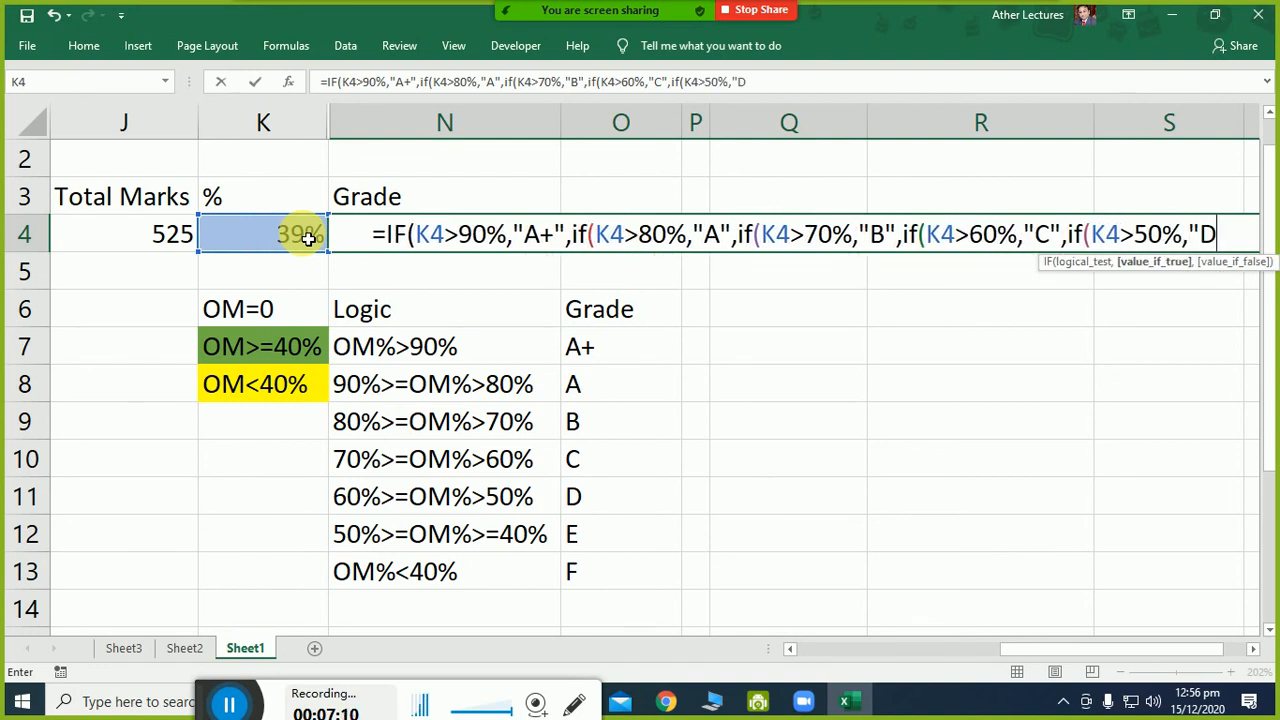
pyautogui.write('",if')
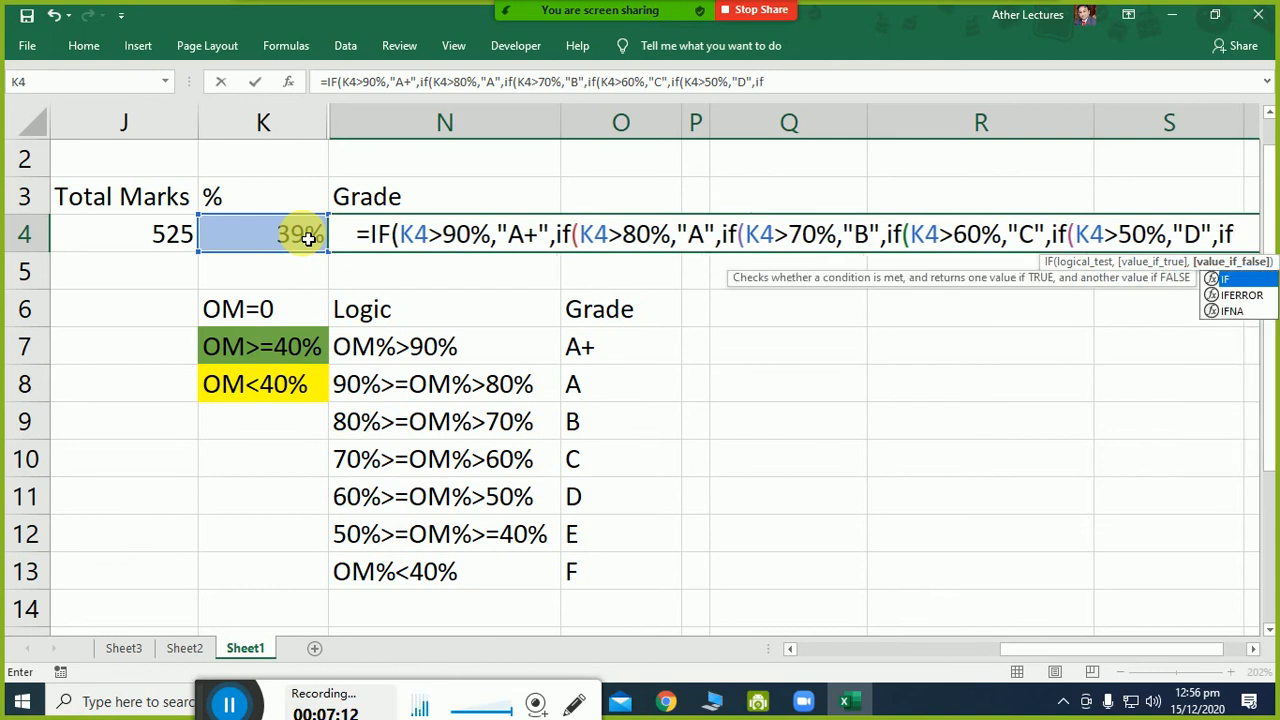
# Complete the sixth IF in the N4 formula so it tests K4>=40% and returns "E".
pyautogui.write('(')
pyautogui.click(291, 237)
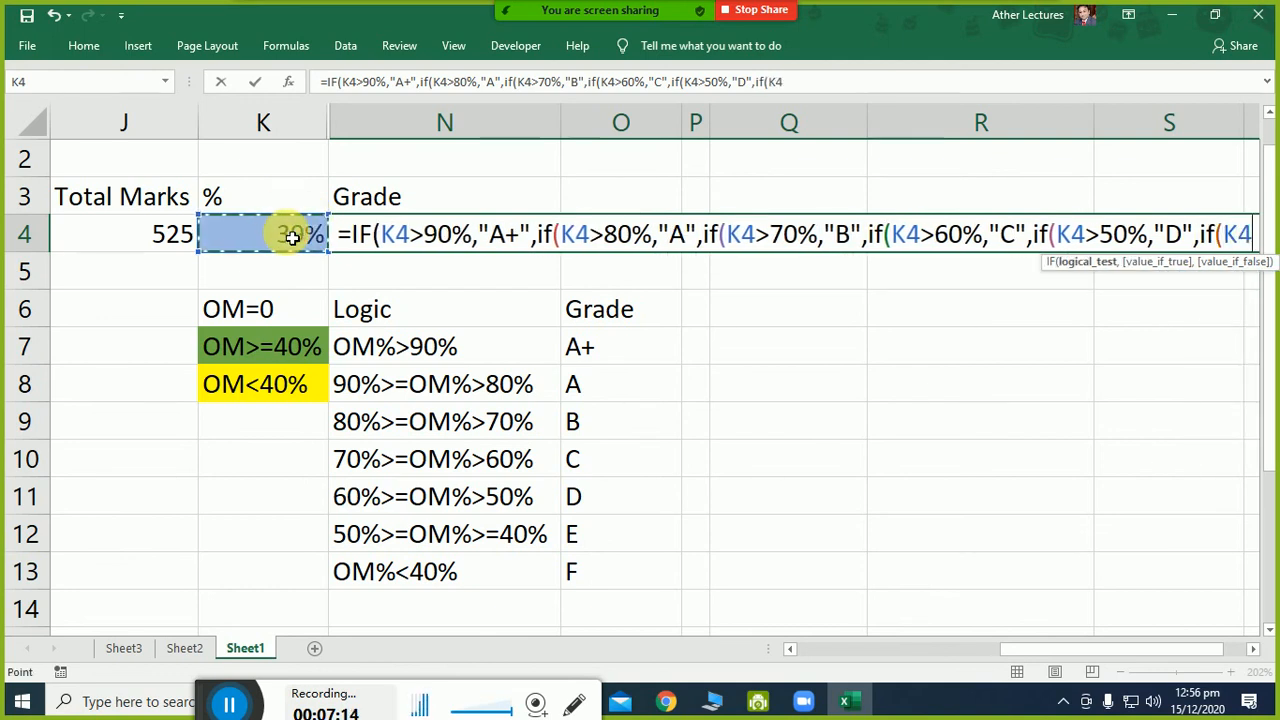
pyautogui.write('>')
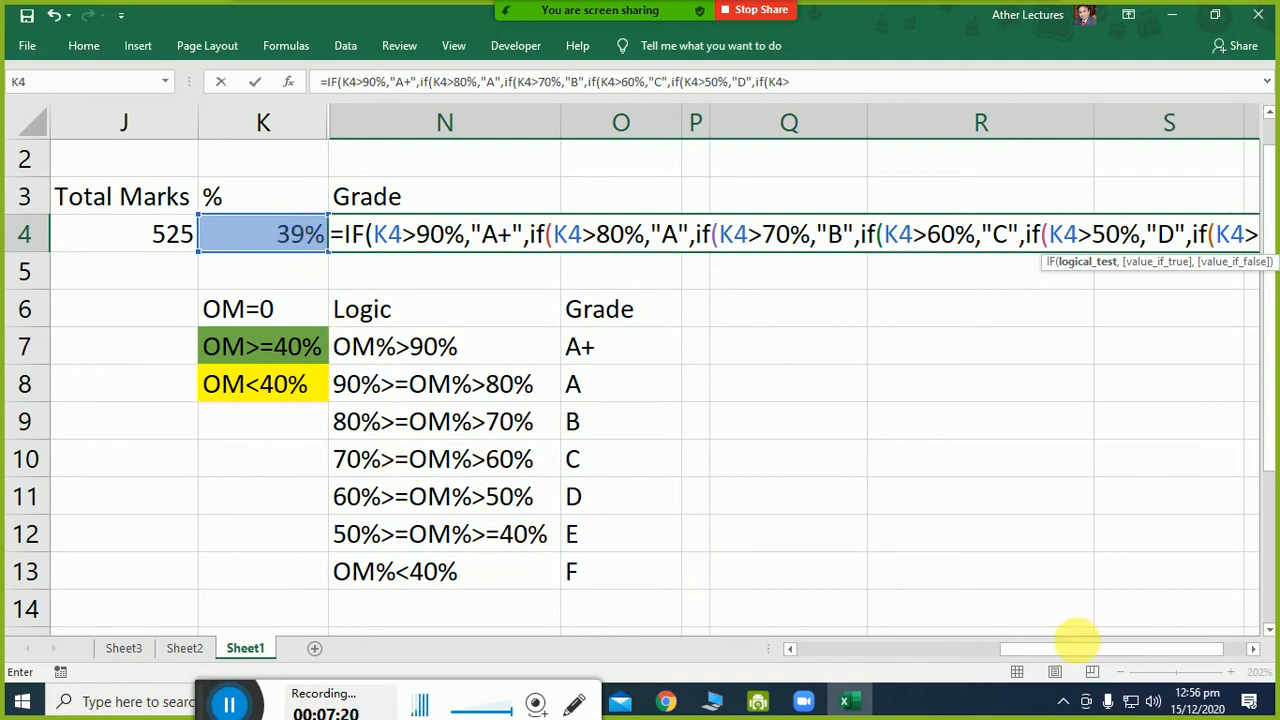
pyautogui.click(1251, 648)
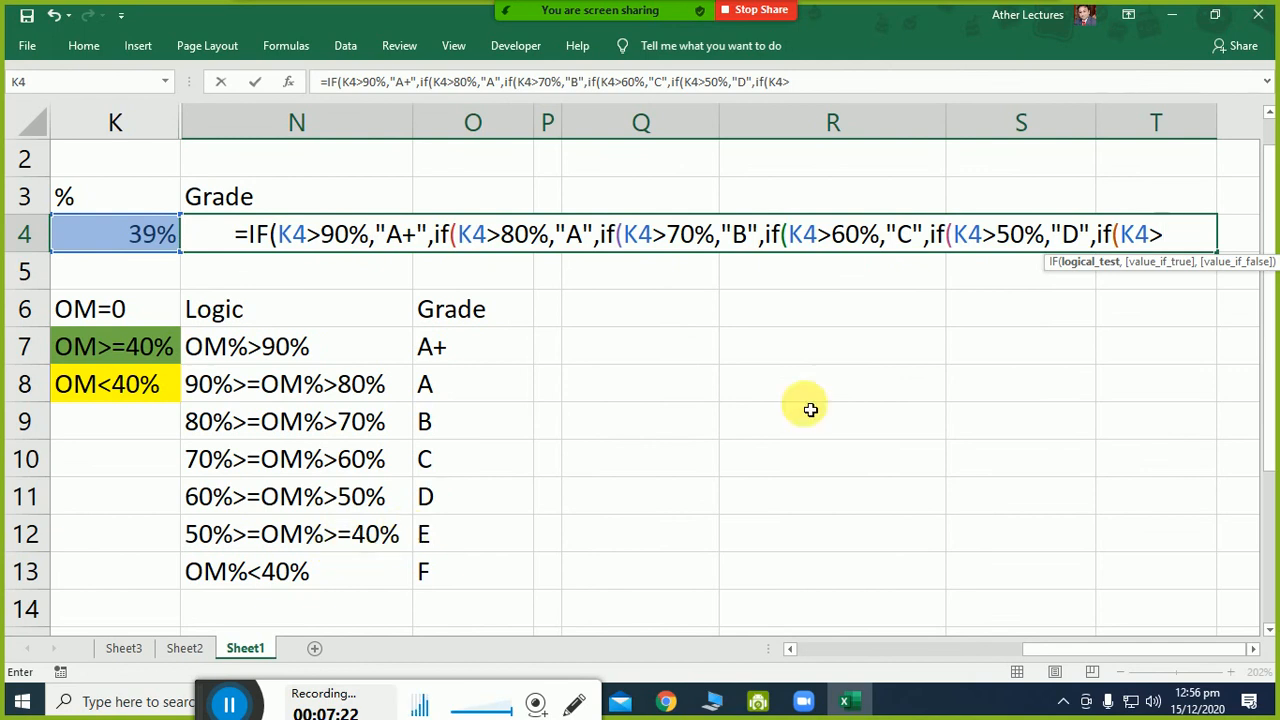
pyautogui.write('=')
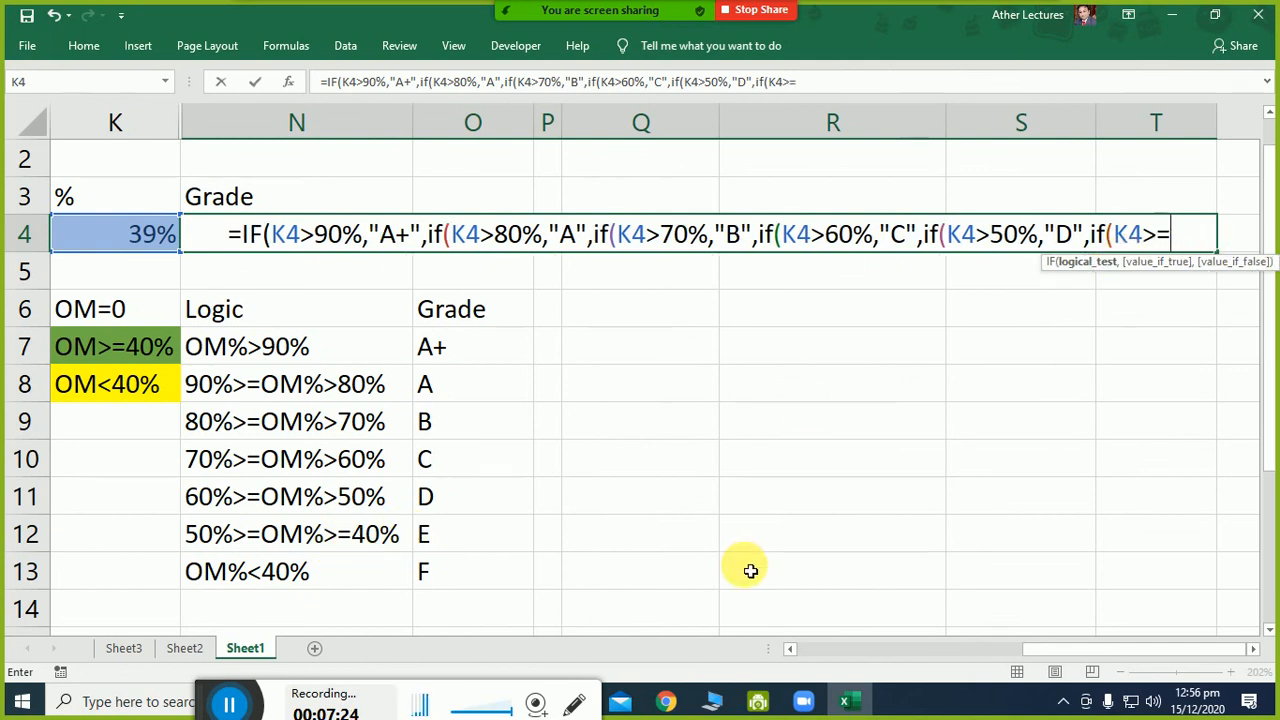
pyautogui.write('40')
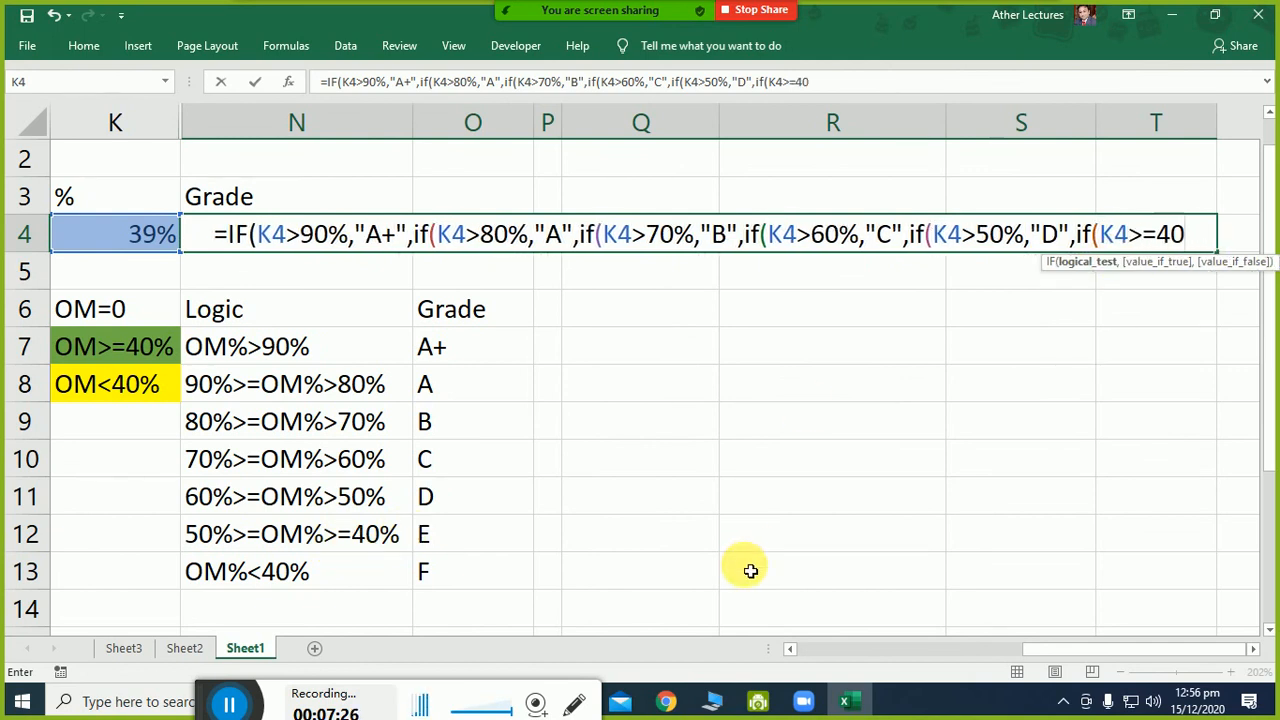
pyautogui.write('%,"')
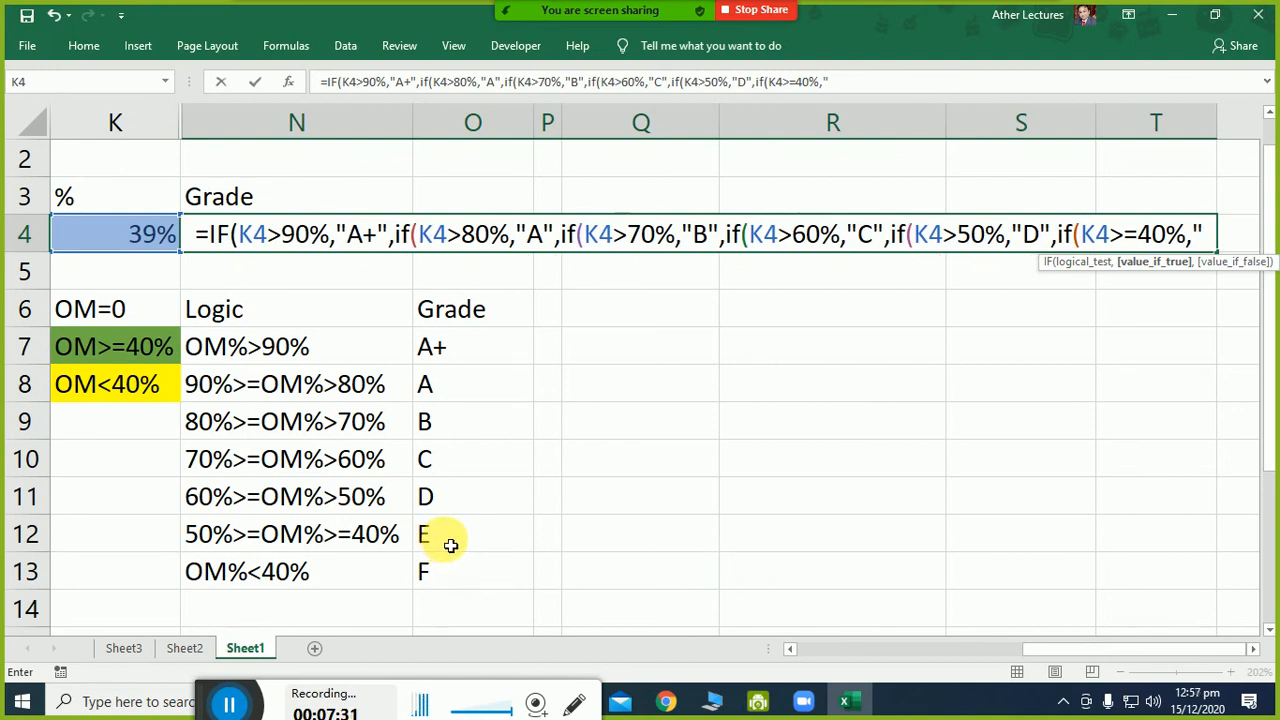
pyautogui.write('E"')
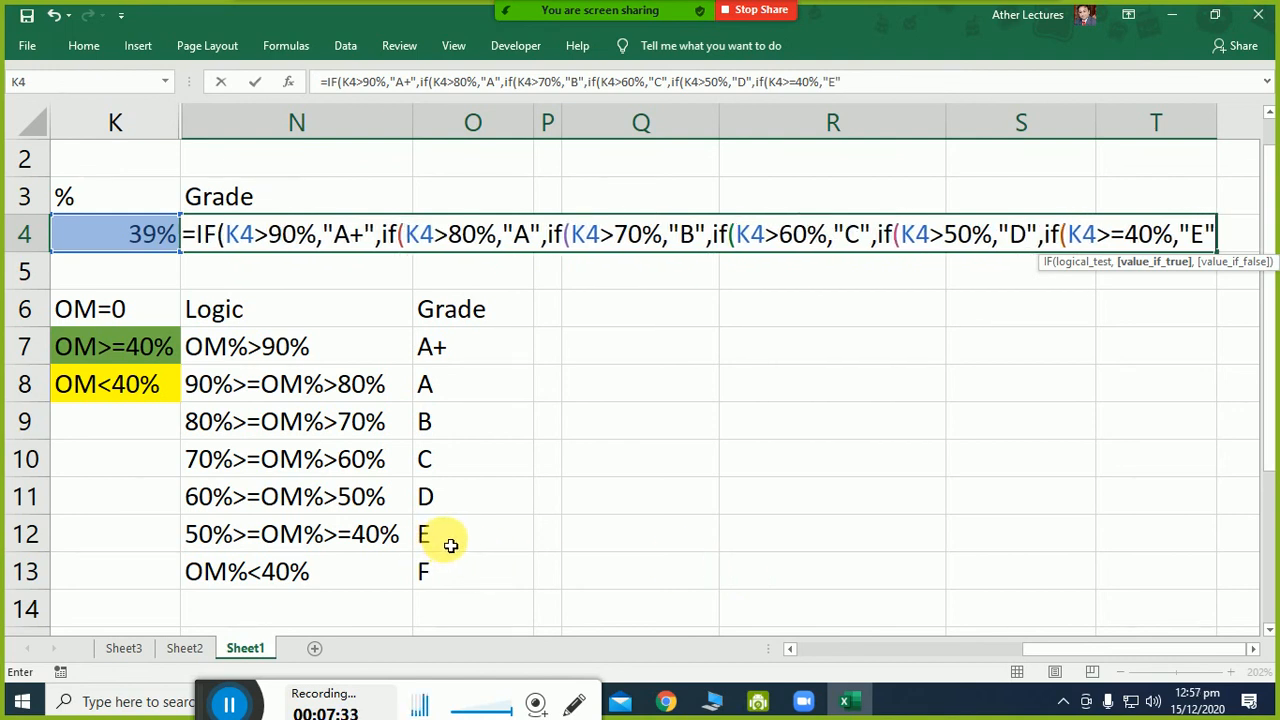
# Finish the N4 formula with "F" as the last value if false, close all six parentheses and enter it.
pyautogui.write(',"F"')
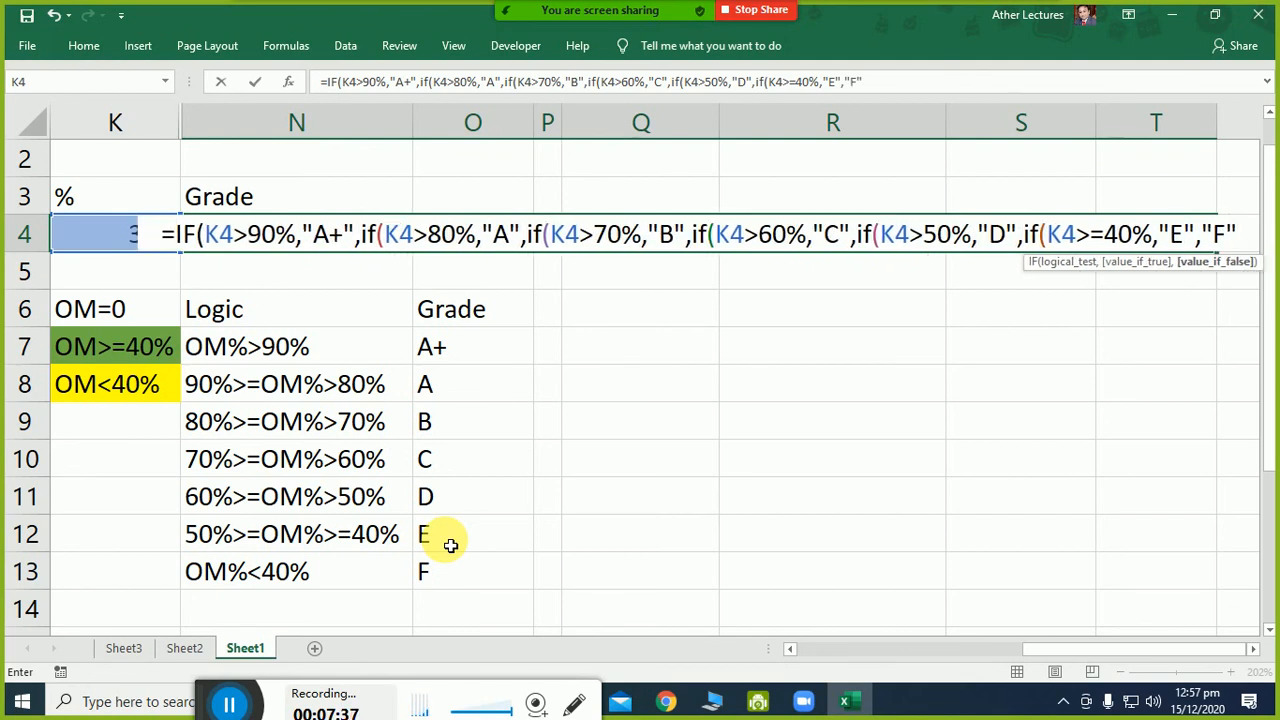
pyautogui.write('))))')
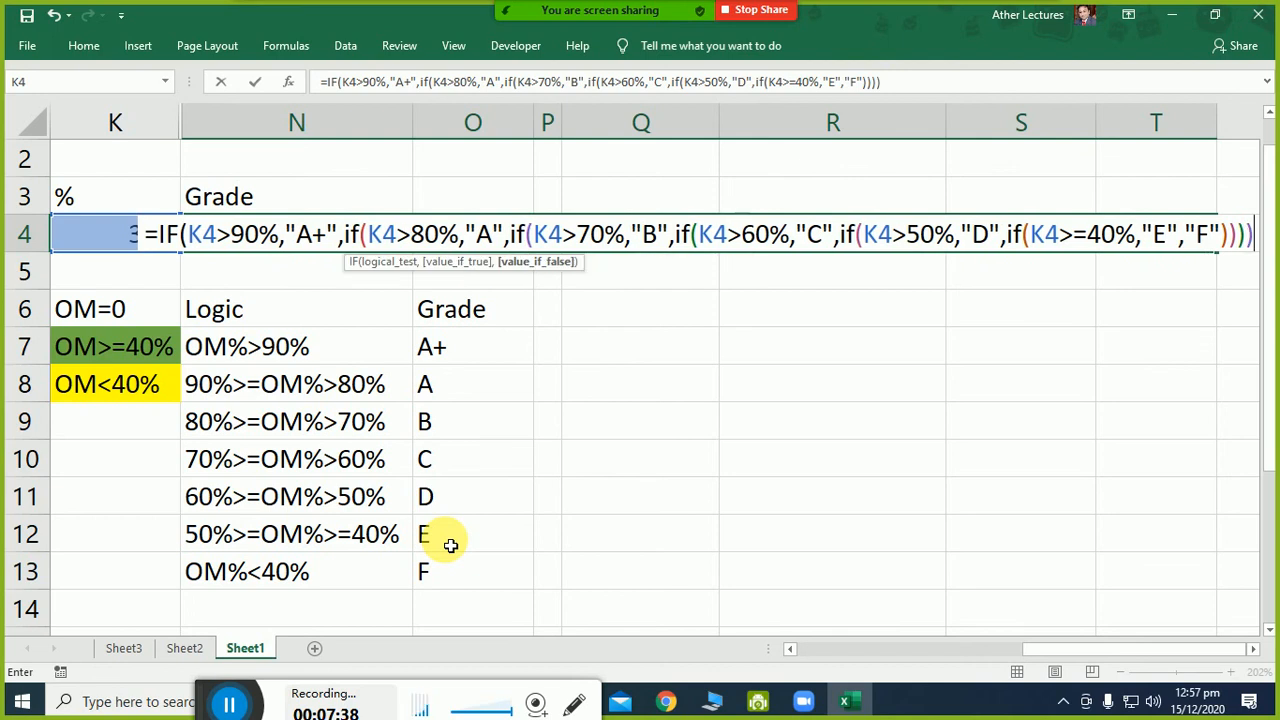
pyautogui.write('))')
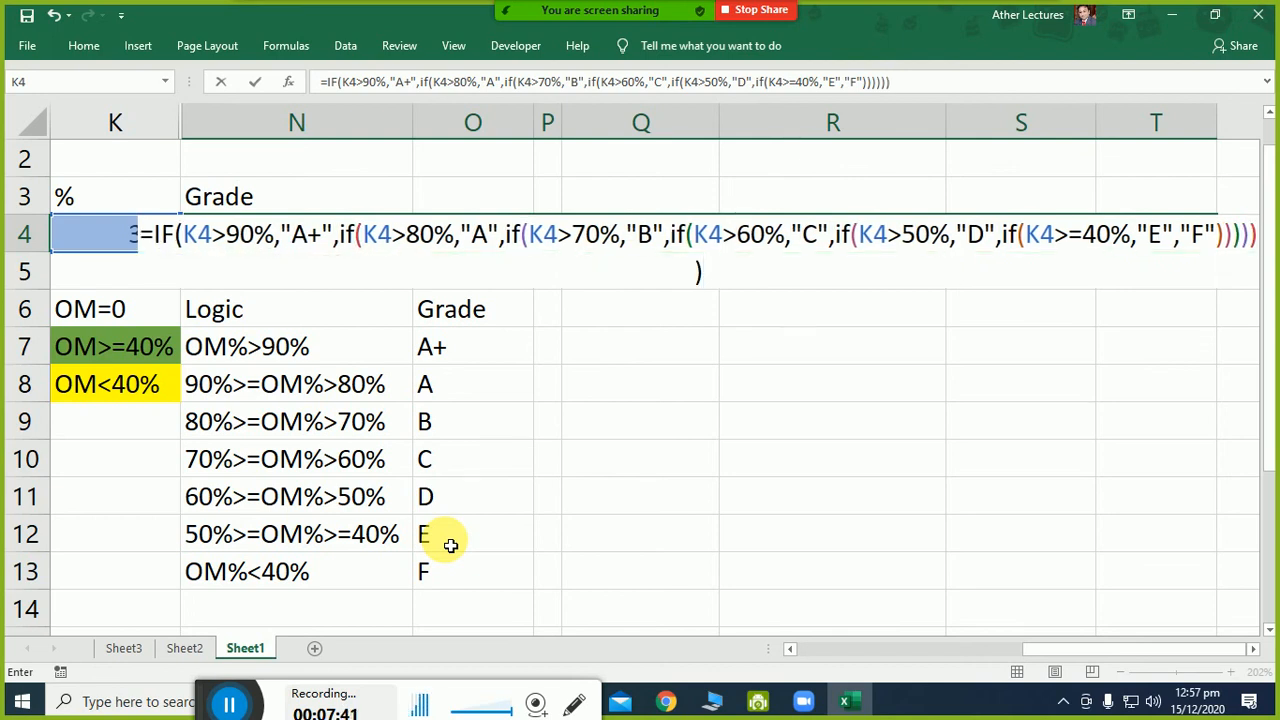
pyautogui.press('Return')
# Align the grade in merged cell N4 to the top and left of the cell.
pyautogui.press('Up')
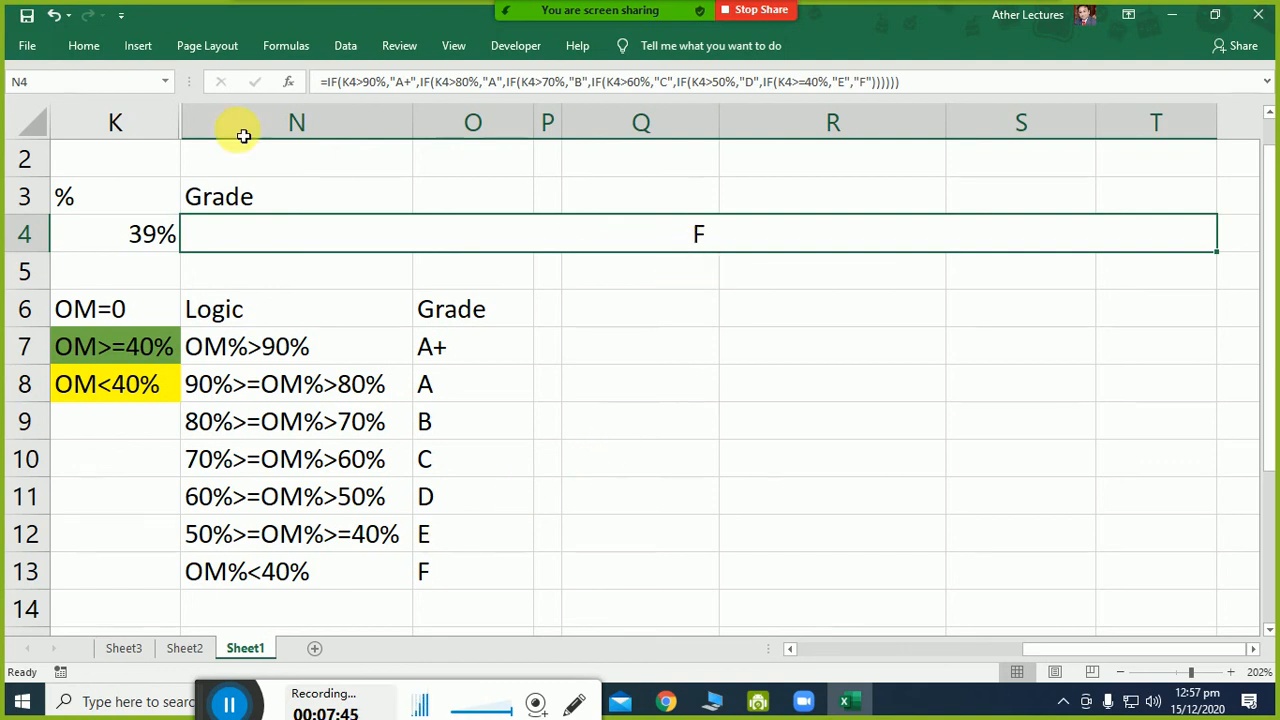
pyautogui.click(86, 46)
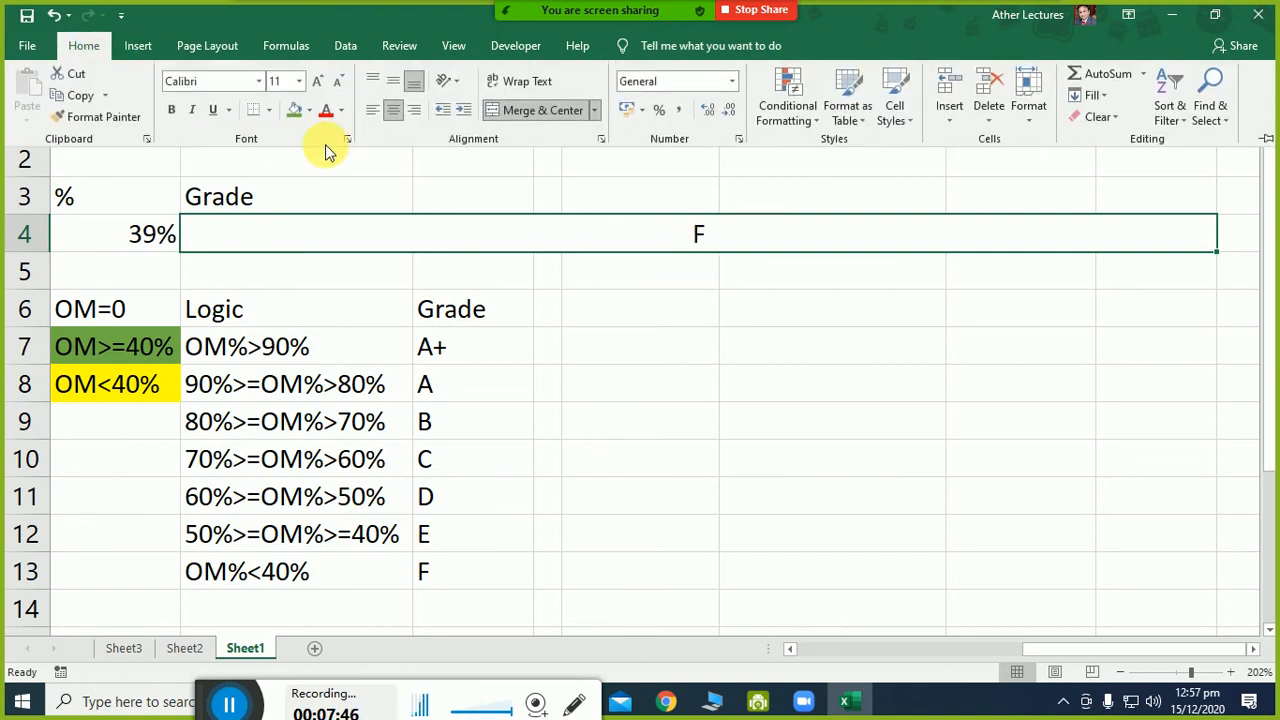
pyautogui.click(372, 82)
pyautogui.click(372, 110)
pyautogui.click(588, 368)
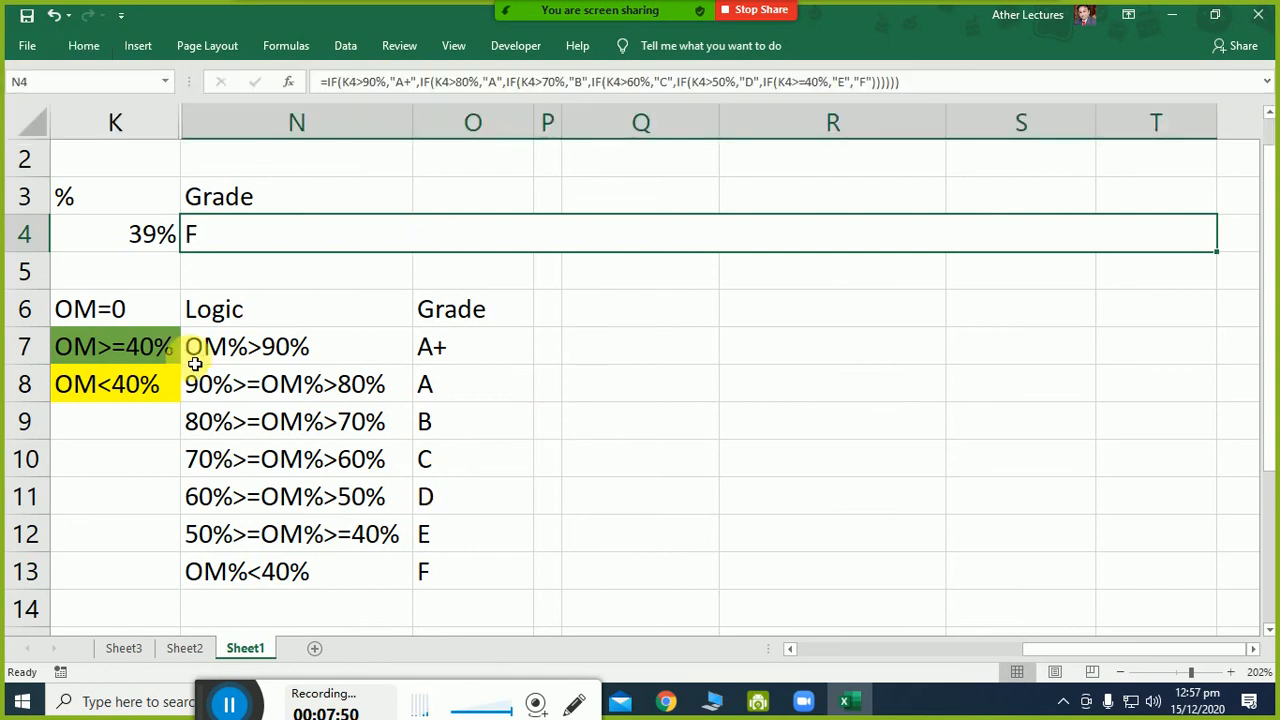
# Test the grade formula by setting the Subject 4 mark in G4 to 43 and replacing it with 65.
pyautogui.click(115, 238)
pyautogui.press('Left')
pyautogui.press('Left')
pyautogui.press('Left')
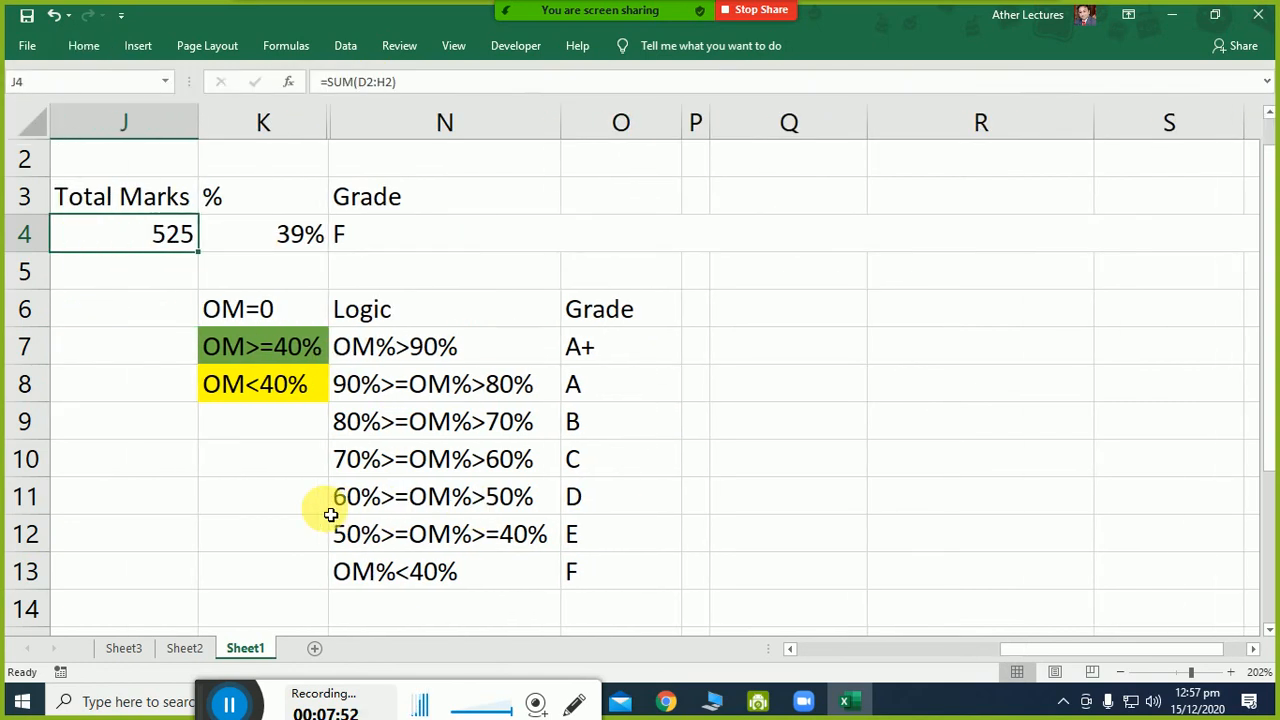
pyautogui.press('Left')
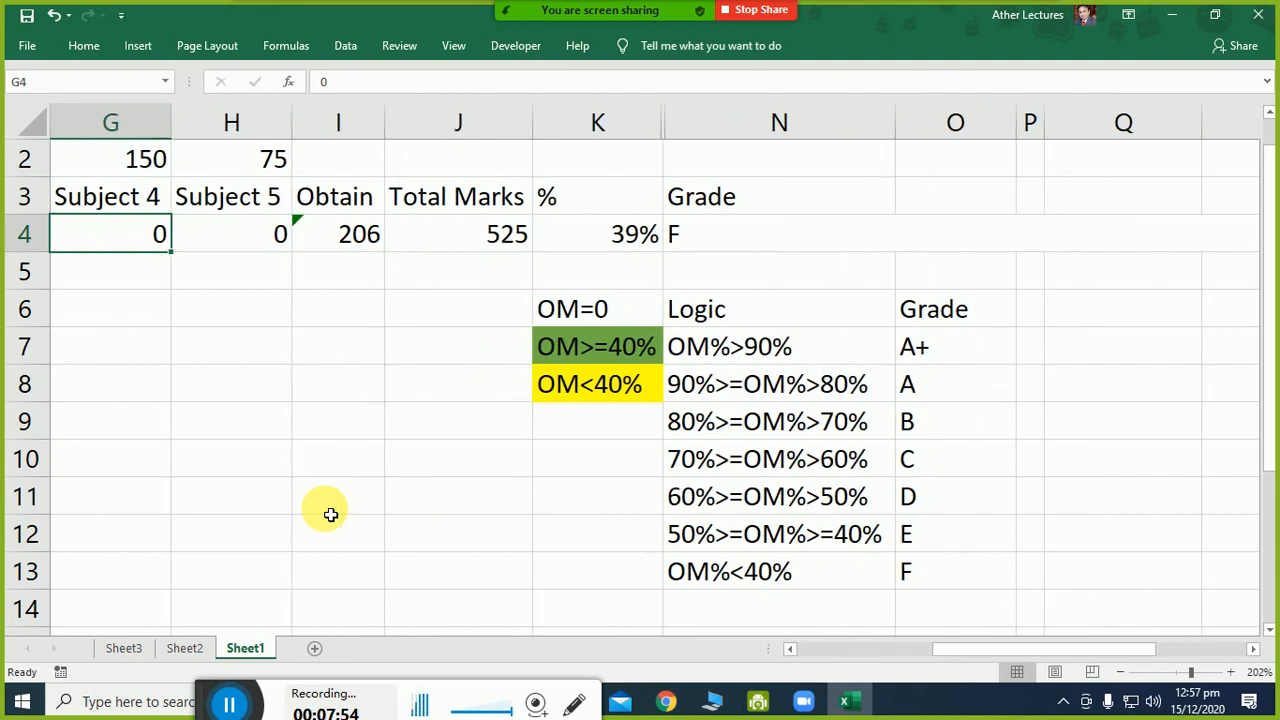
pyautogui.write('43')
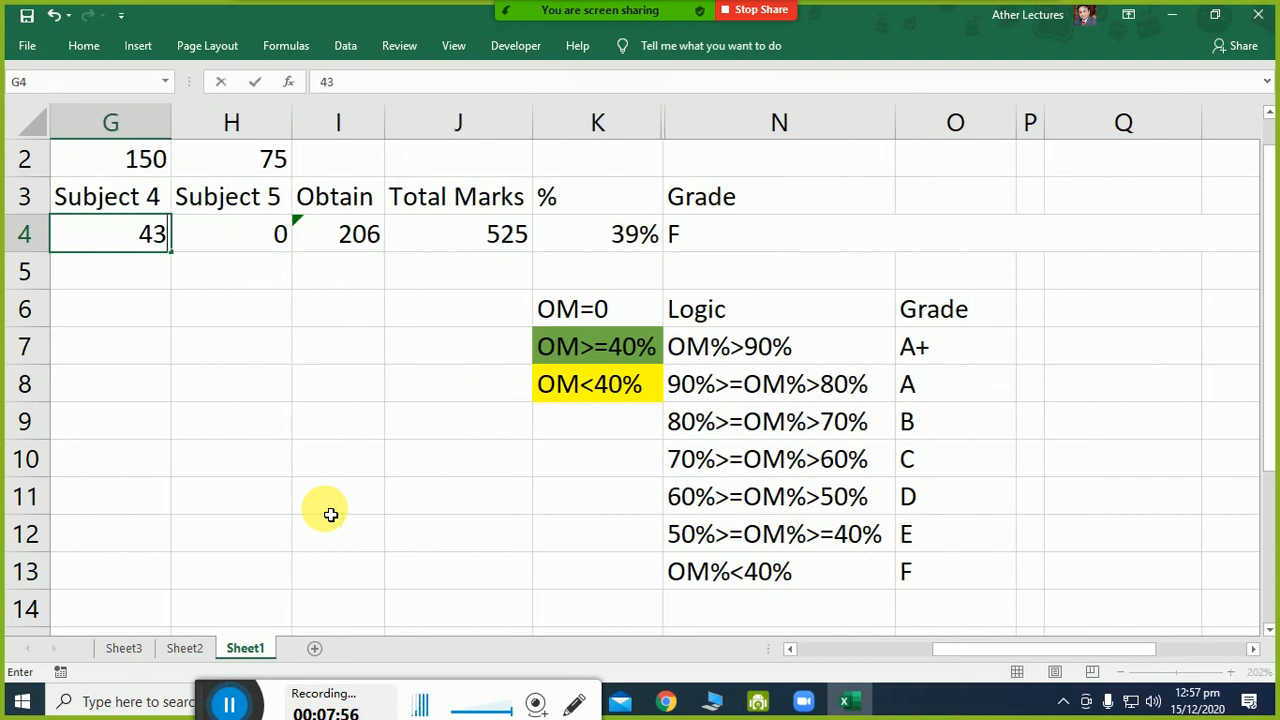
pyautogui.press('Return')
pyautogui.press('Up')
pyautogui.write('65')
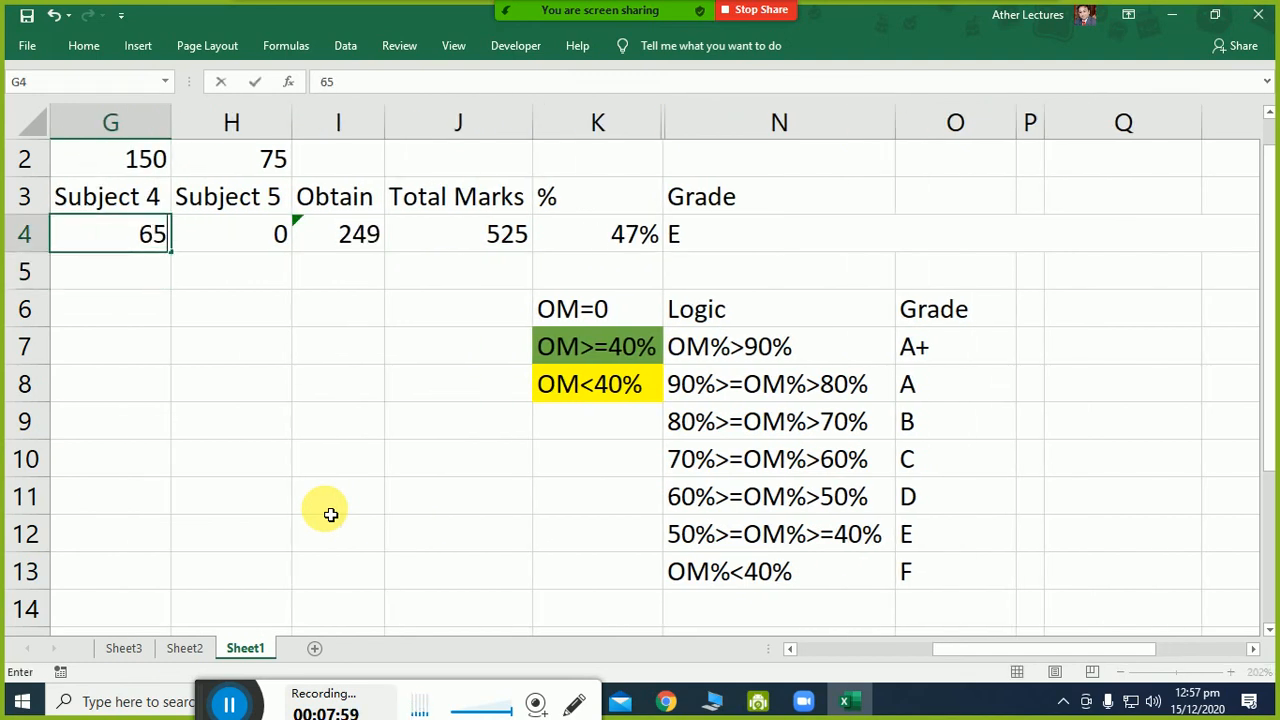
pyautogui.press('Return')
# Set the Subject 5 mark in H4 to 67 and replace it with 87 to test the grade formula.
pyautogui.press('Up')
pyautogui.press('Right')
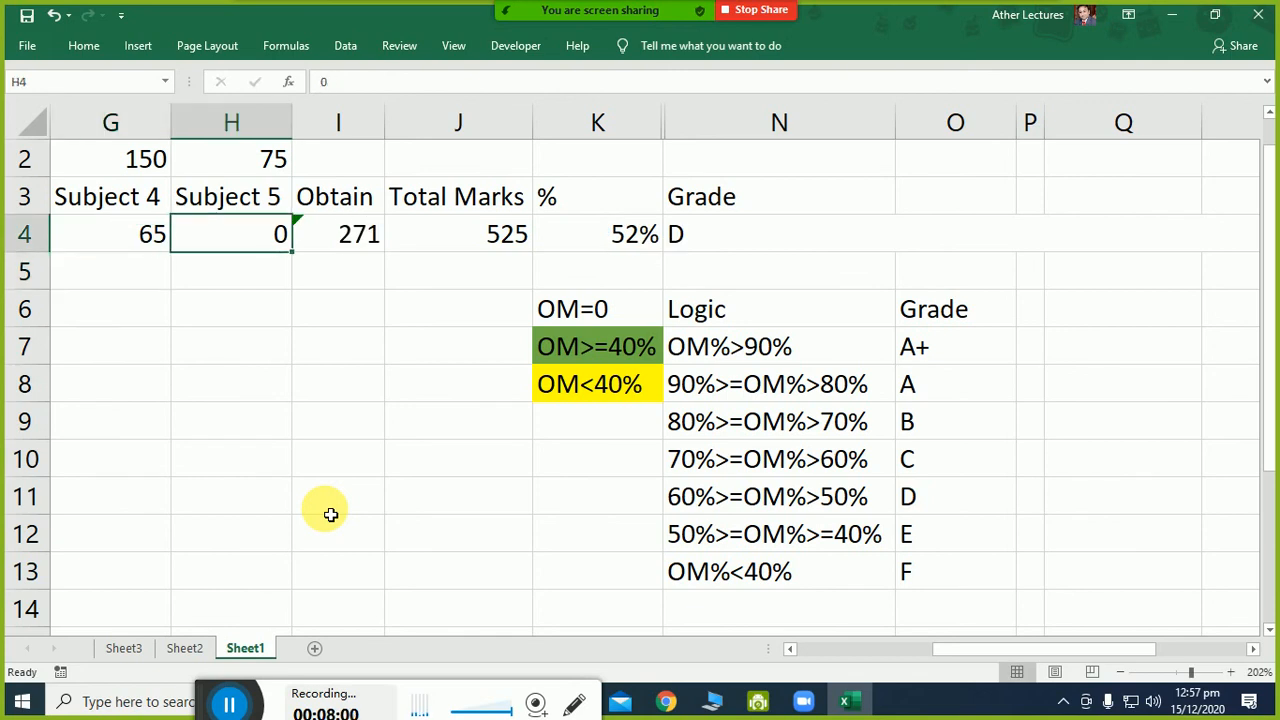
pyautogui.write('67')
pyautogui.press('Return')
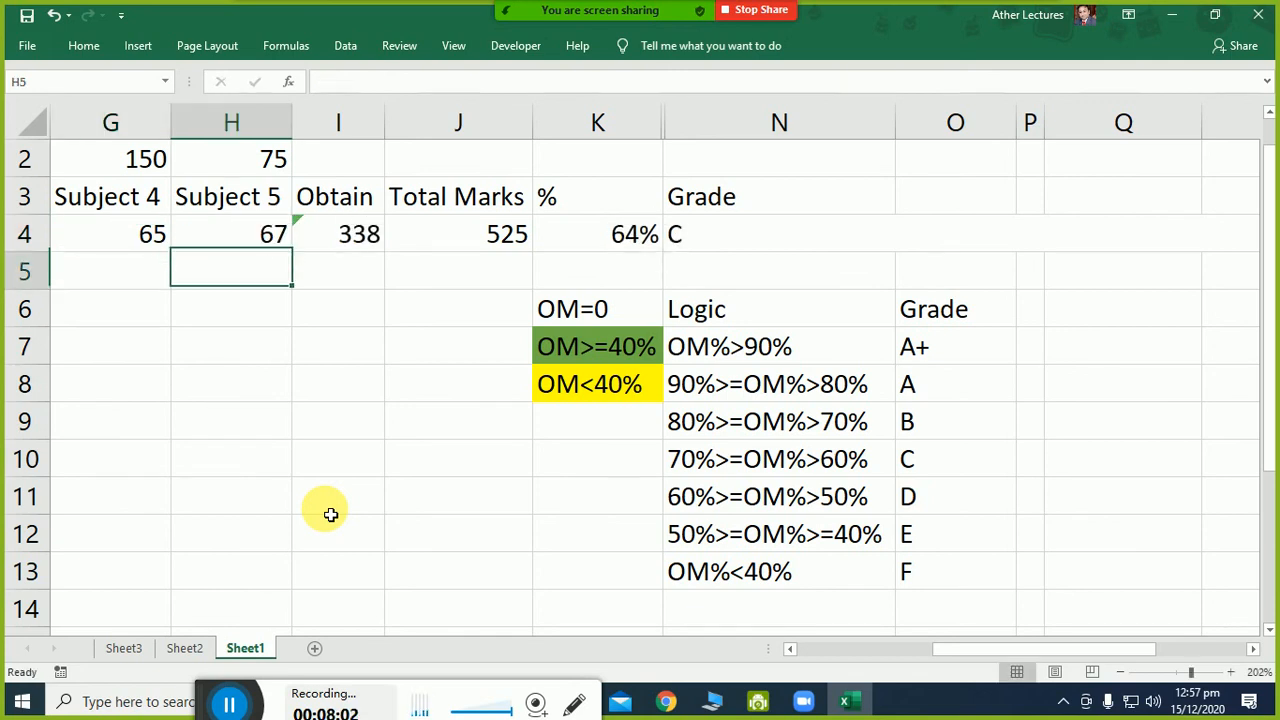
pyautogui.press('Up')
pyautogui.write('87')
pyautogui.press('Return')
# Set the Subject 4 mark in G4 to 87.
pyautogui.press('Up')
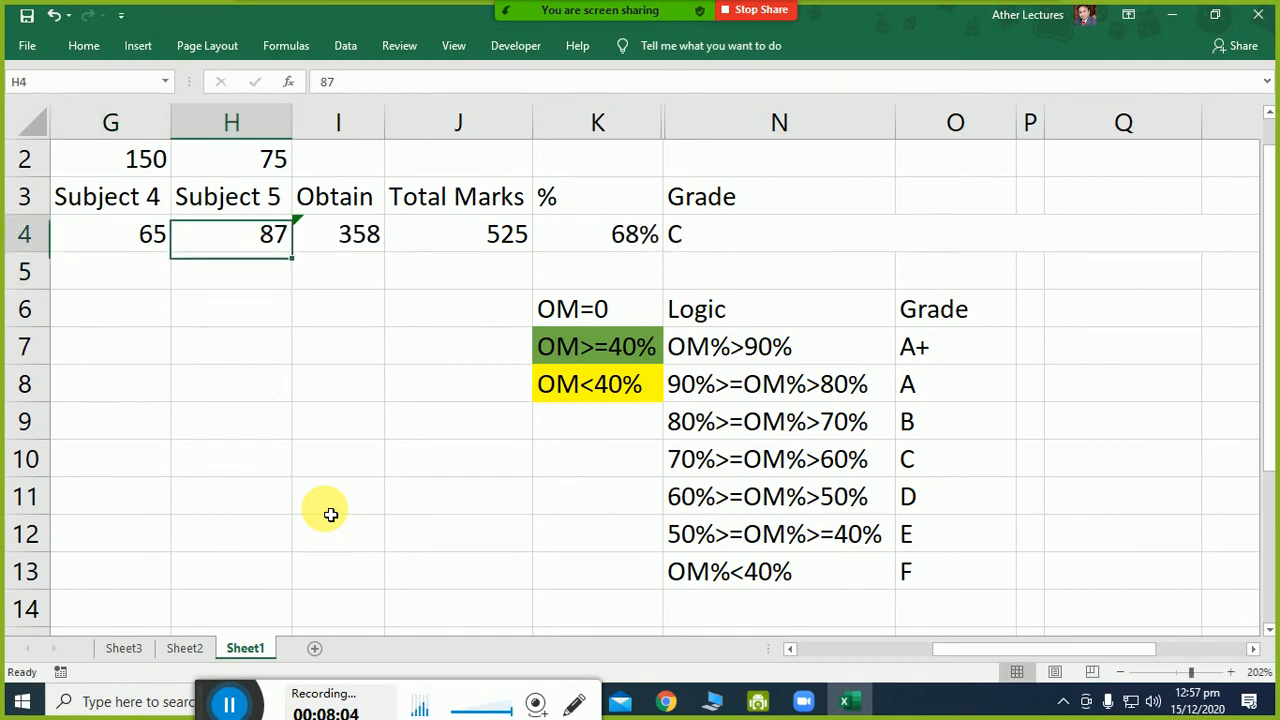
pyautogui.press('Left')
pyautogui.write('56')
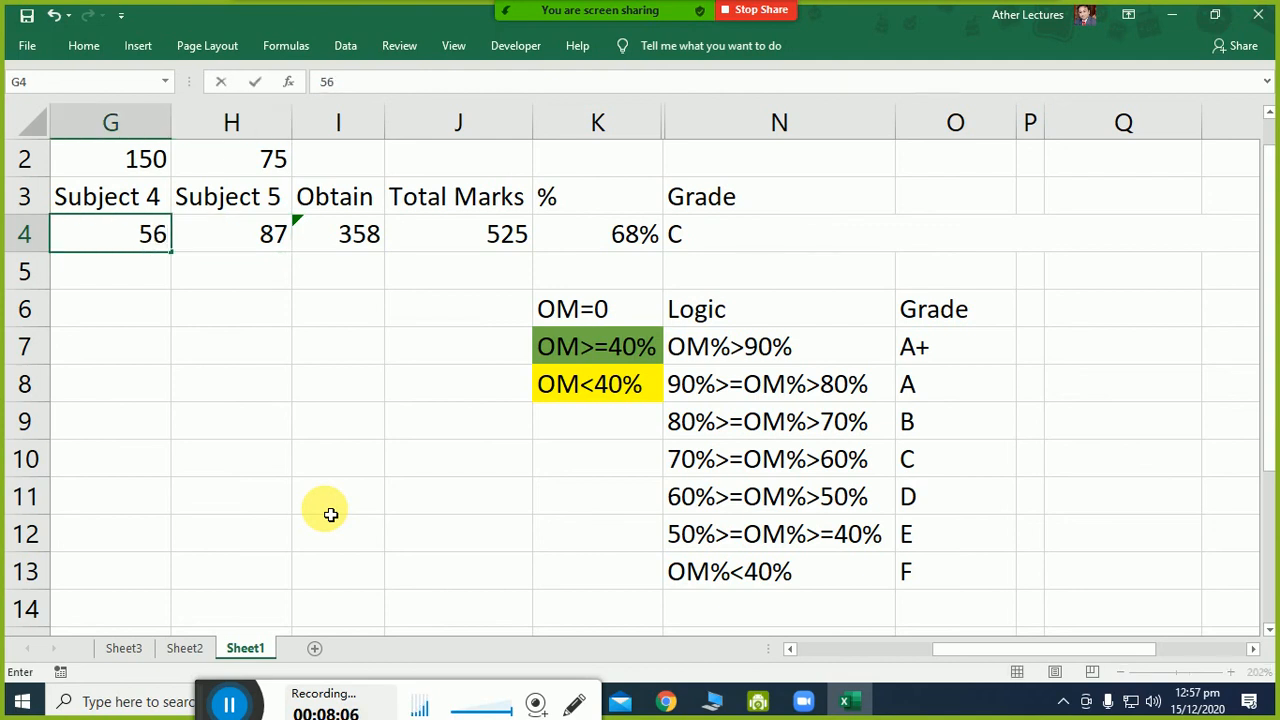
pyautogui.press('BackSpace')
pyautogui.press('BackSpace')
pyautogui.write('87')
pyautogui.press('Return')
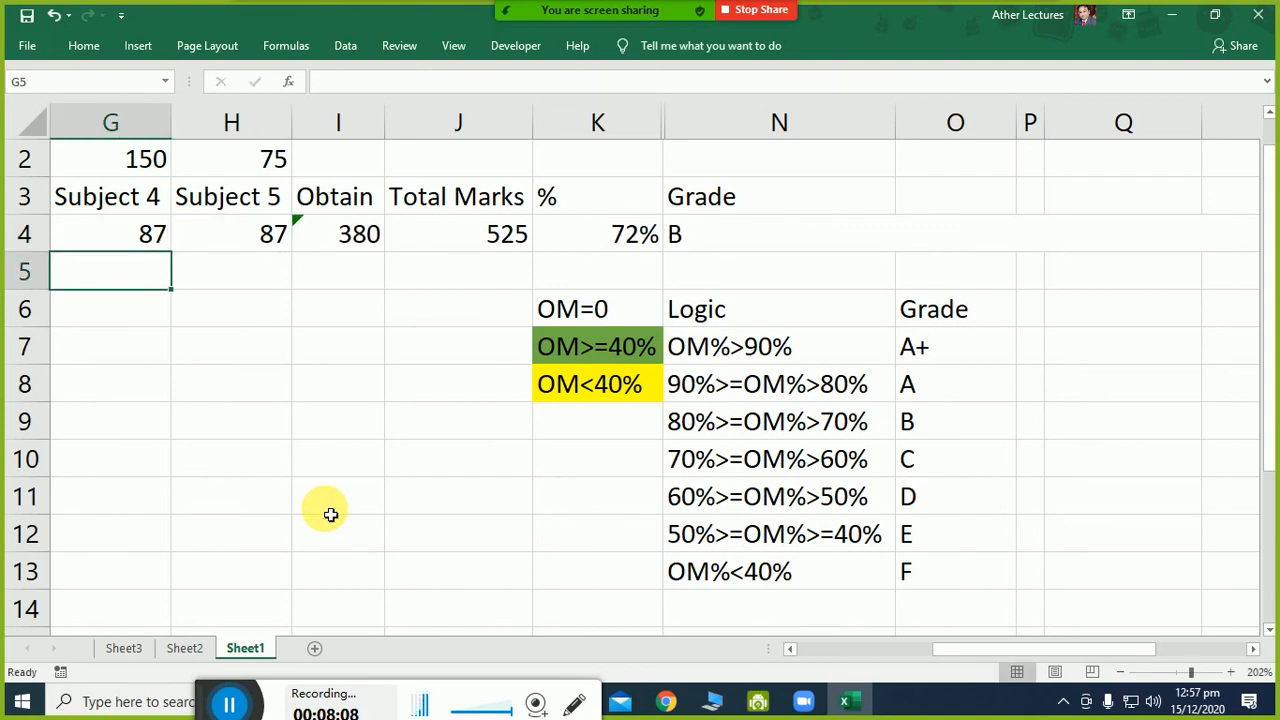
# Set the Subject 4 mark in G4 to 140 to test the grade formula.
pyautogui.press('Right')
pyautogui.press('Left')
pyautogui.press('Up')
pyautogui.press('Left')
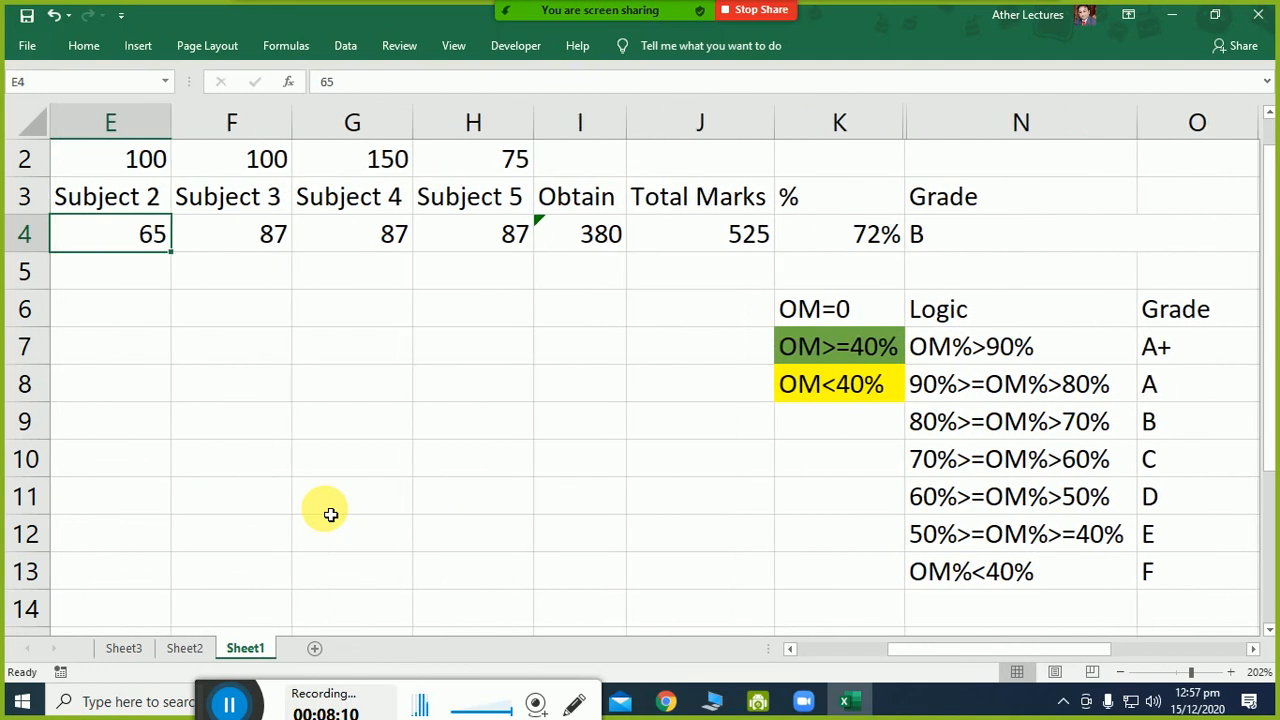
pyautogui.press('Right')
pyautogui.press('Right')
pyautogui.write('87')
pyautogui.press('BackSpace')
pyautogui.press('BackSpace')
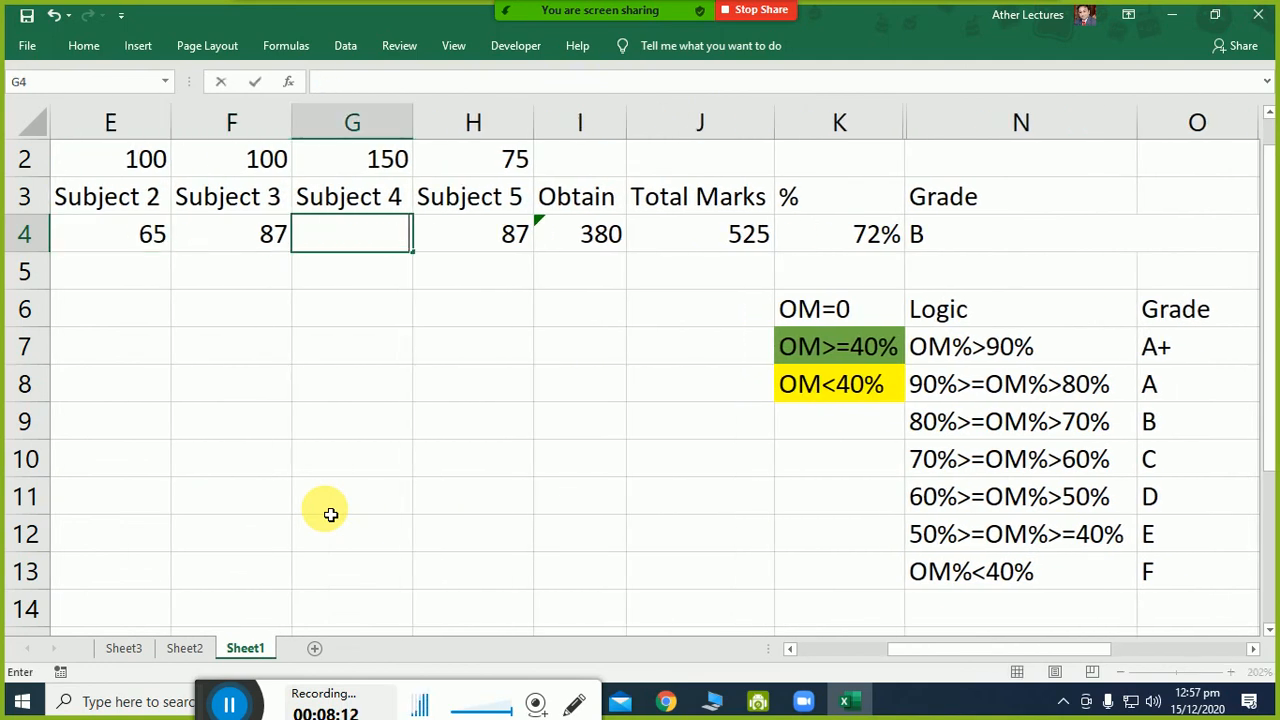
pyautogui.write('140')
pyautogui.press('Return')
# Set the Subject 2 mark in E4 and the Subject 1 mark in D4 to 87.
pyautogui.press('Up')
pyautogui.press('Left')
pyautogui.press('Left')
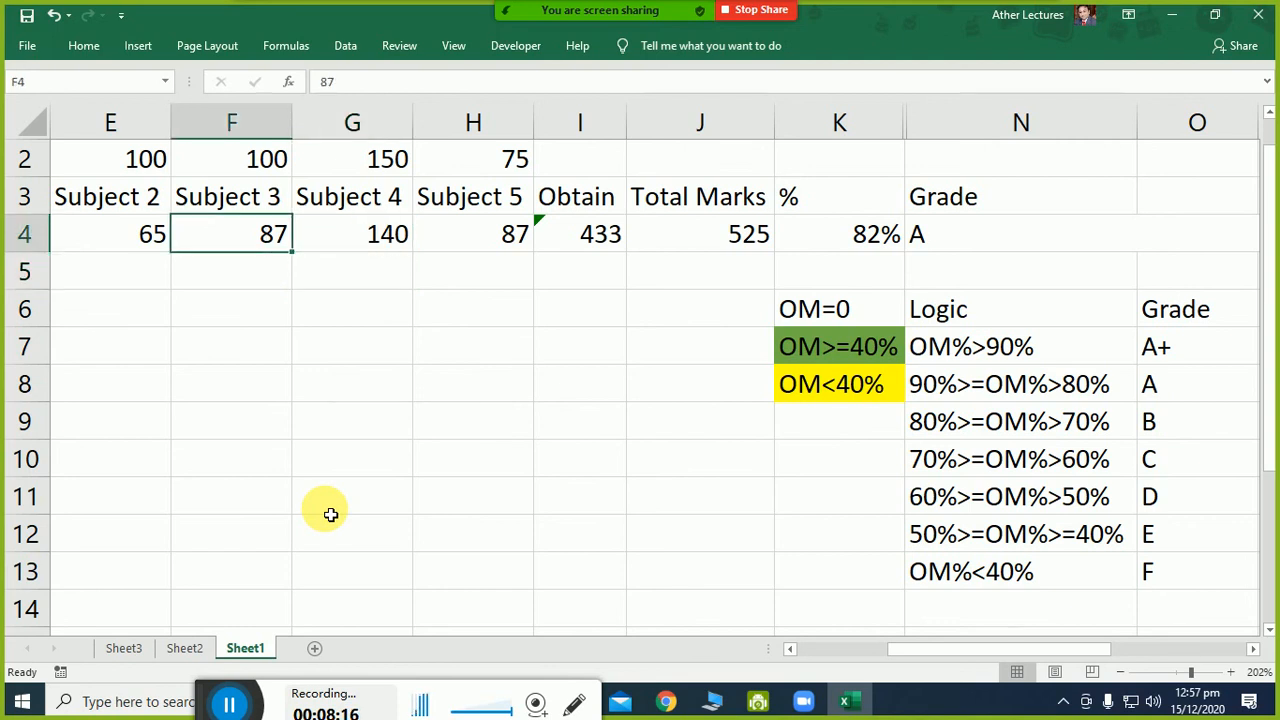
pyautogui.write('87')
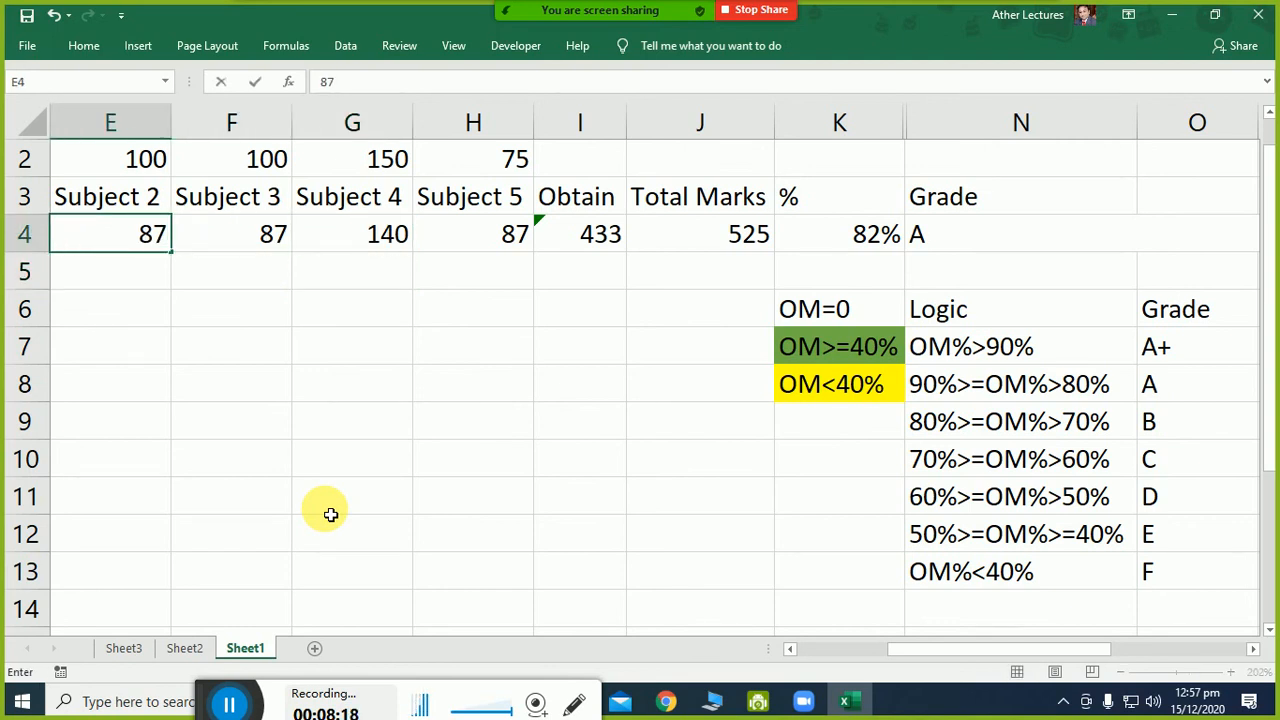
pyautogui.press('Return')
pyautogui.press('Up')
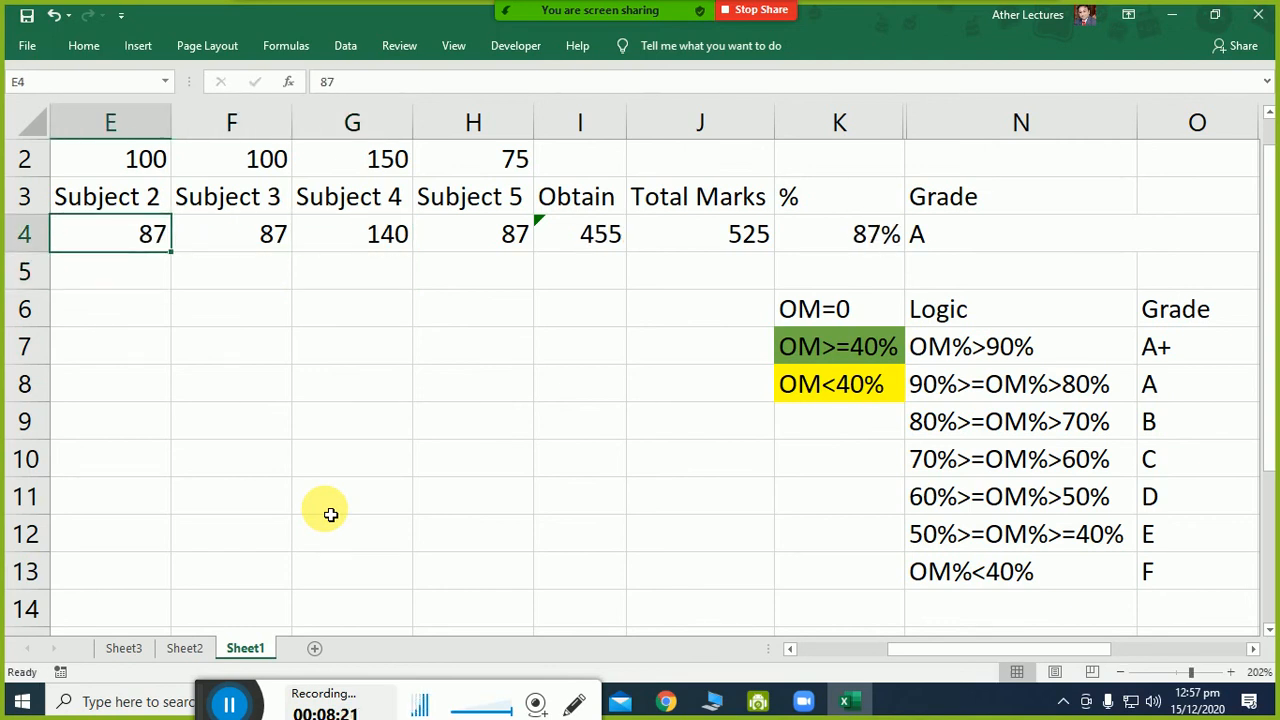
pyautogui.press('Left')
pyautogui.write('87')
pyautogui.press('Return')
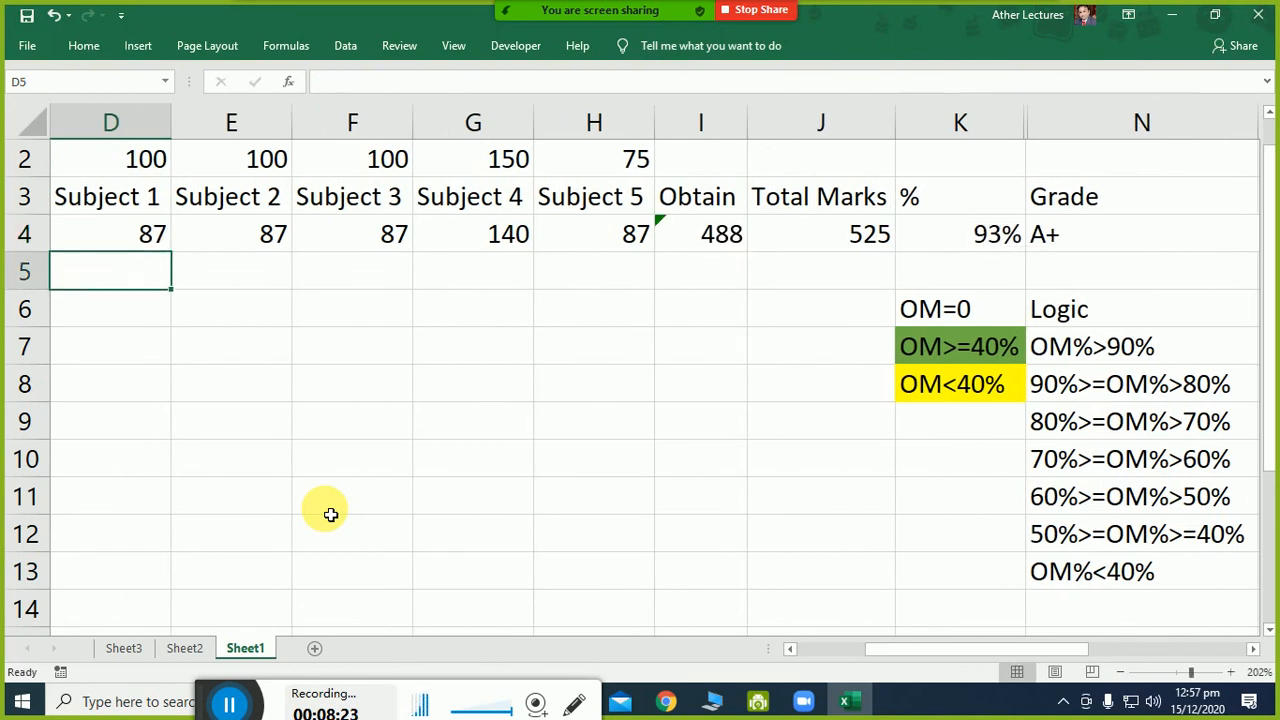
# Unmerge the merged grade cell N4 so the formula occupies only column N.
pyautogui.click(1069, 252)
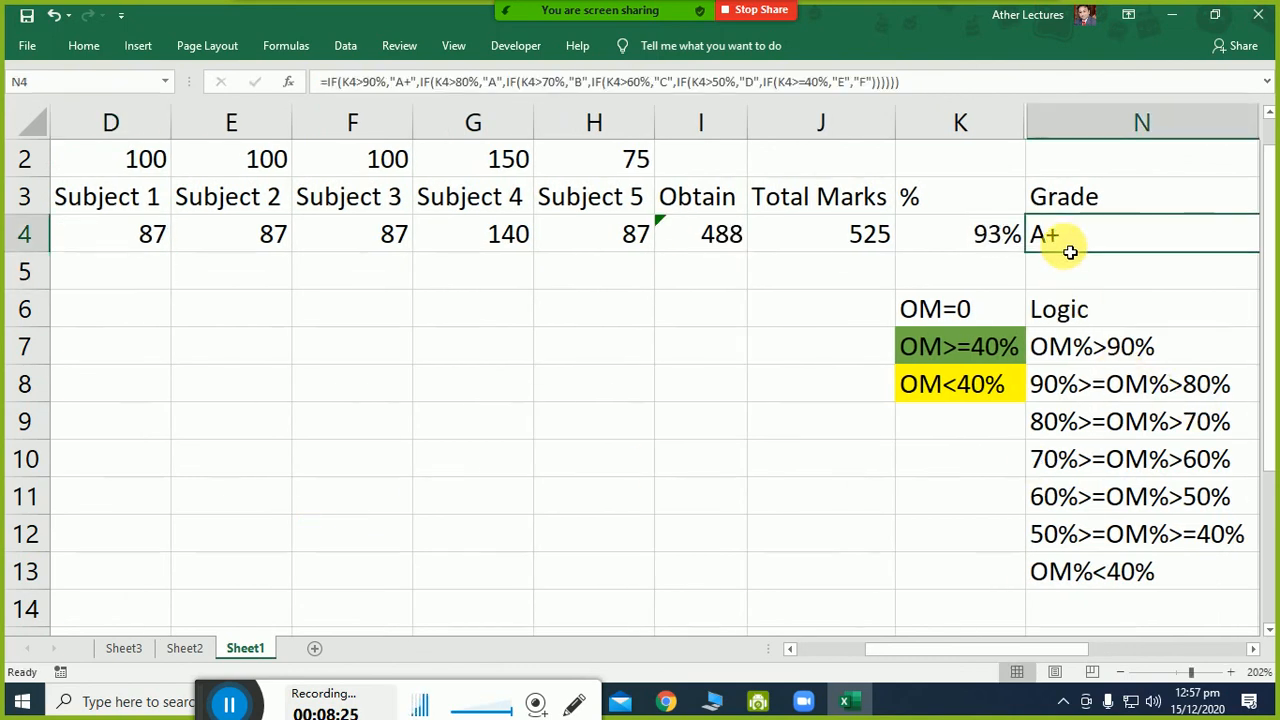
pyautogui.click(1253, 649)
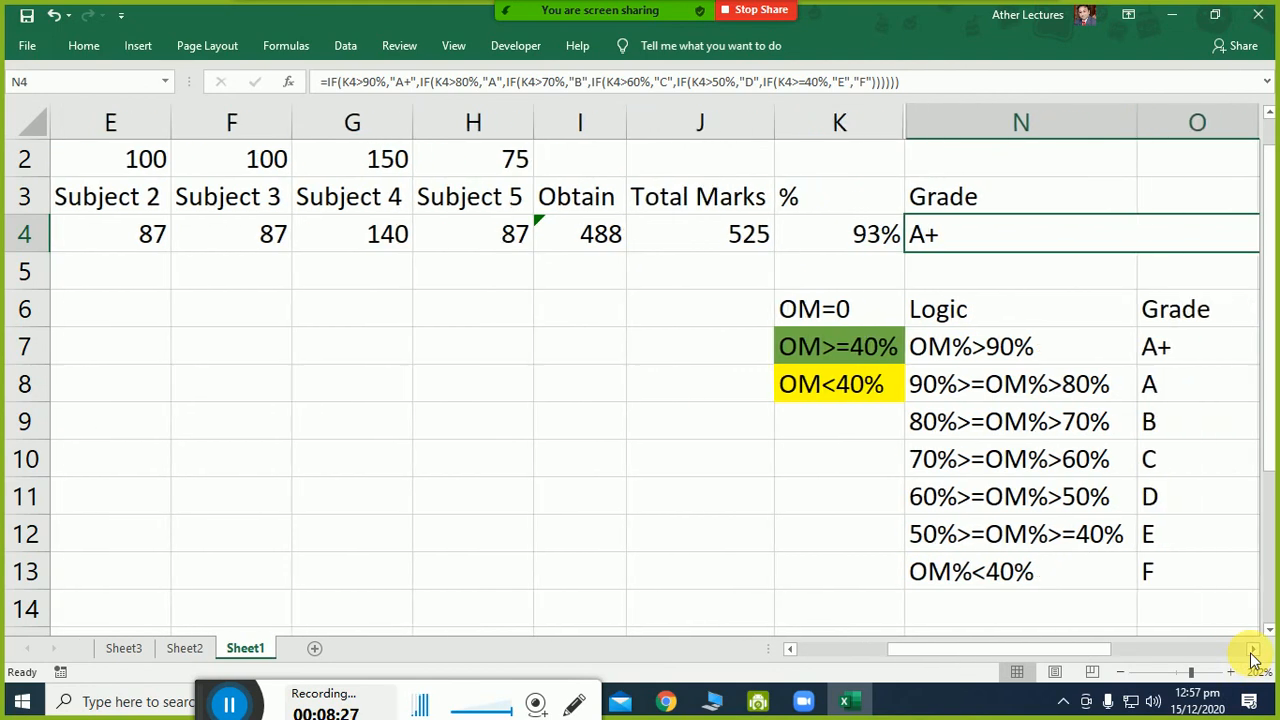
pyautogui.click(1253, 649)
pyautogui.click(1253, 649)
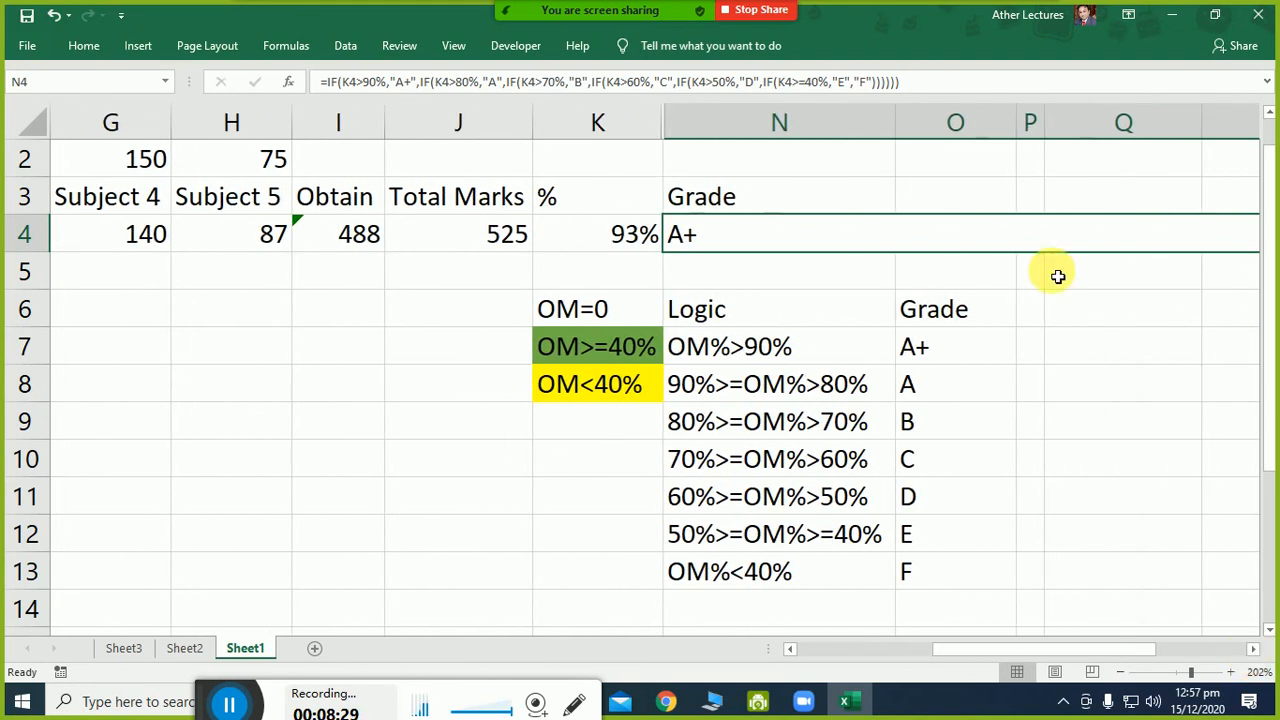
pyautogui.click(84, 47)
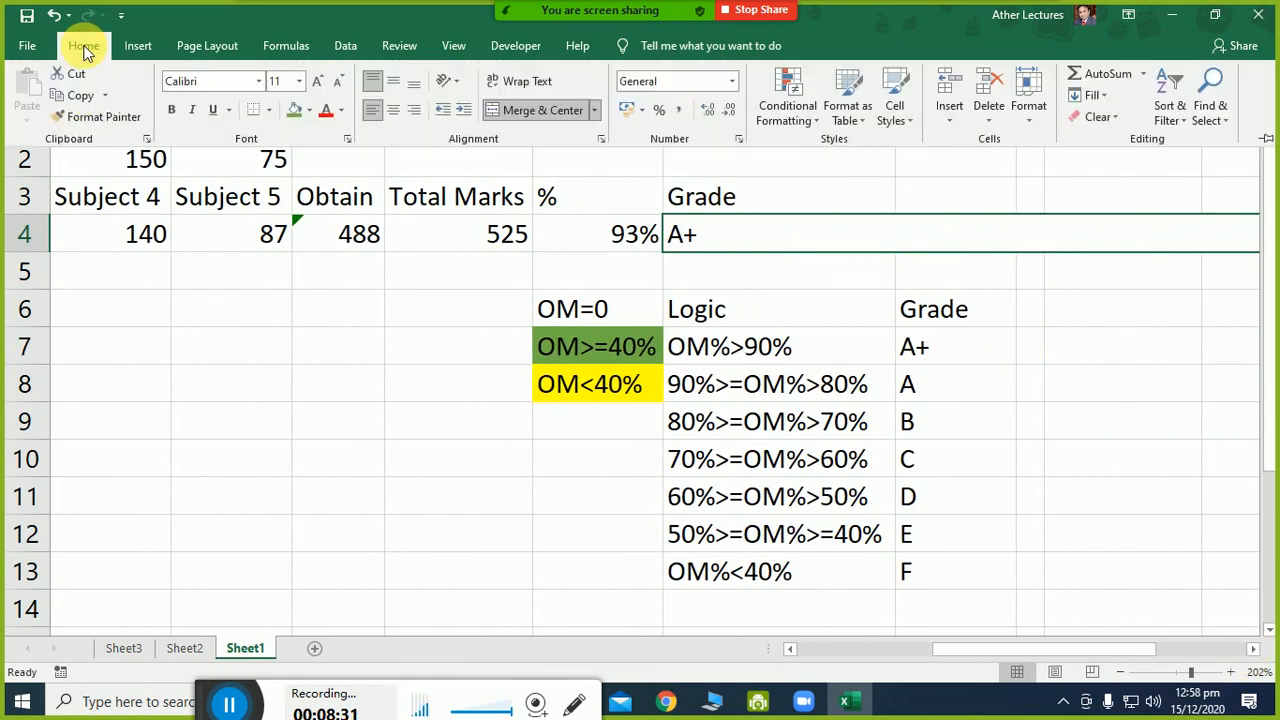
pyautogui.click(535, 116)
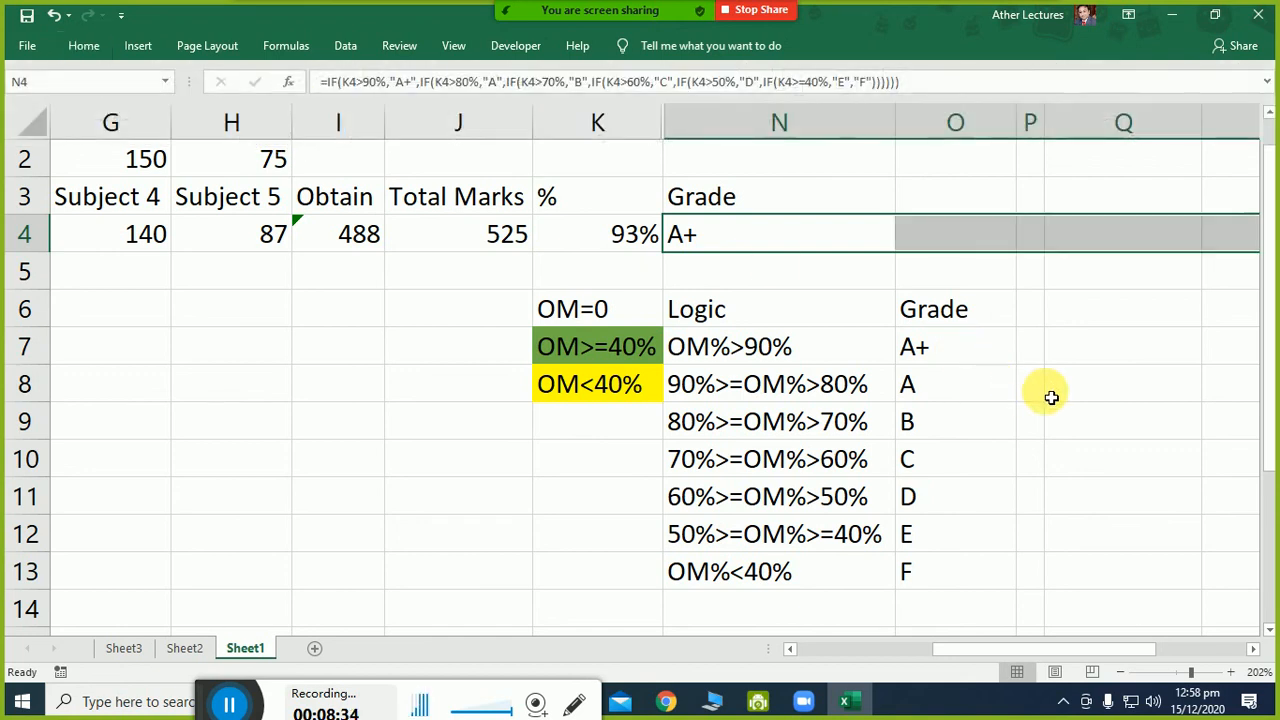
# Copy the Logic and Grade table in N6:O13 and paste it starting at Q6.
pyautogui.click(605, 316)
pyautogui.moveTo(605, 316); pyautogui.dragTo(608, 386)
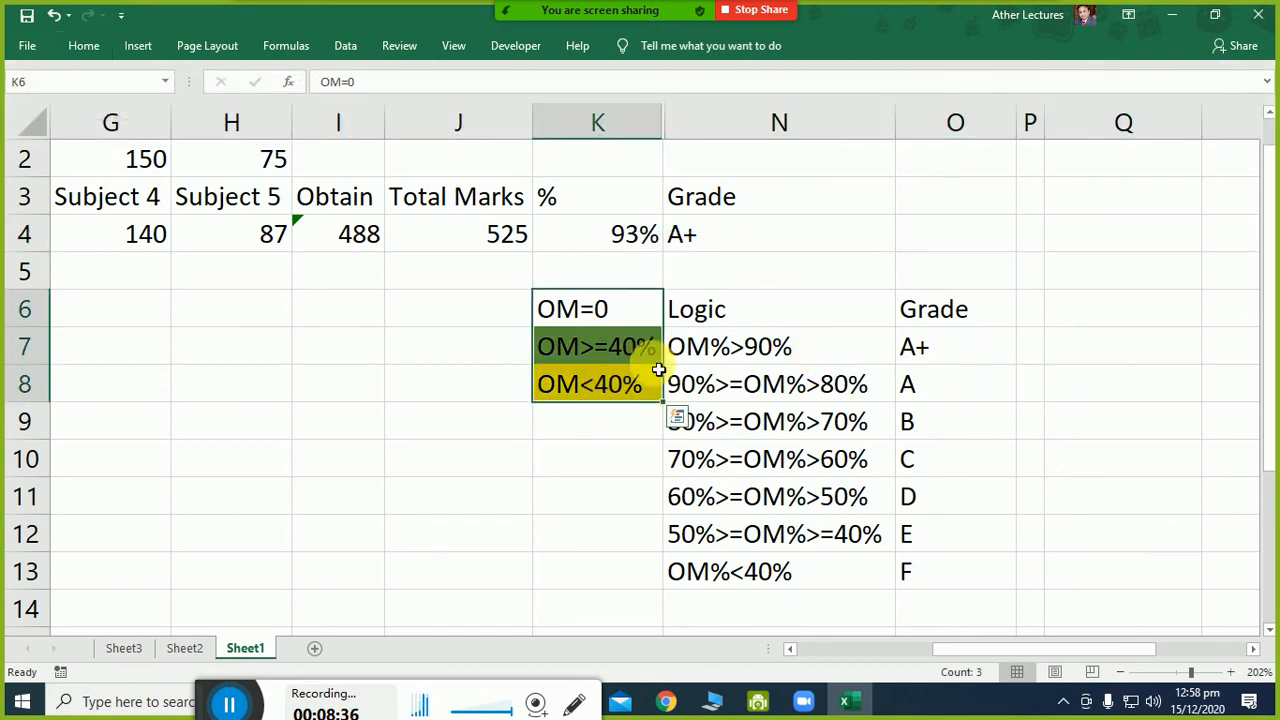
pyautogui.click(803, 314)
pyautogui.moveTo(845, 351); pyautogui.dragTo(986, 571)
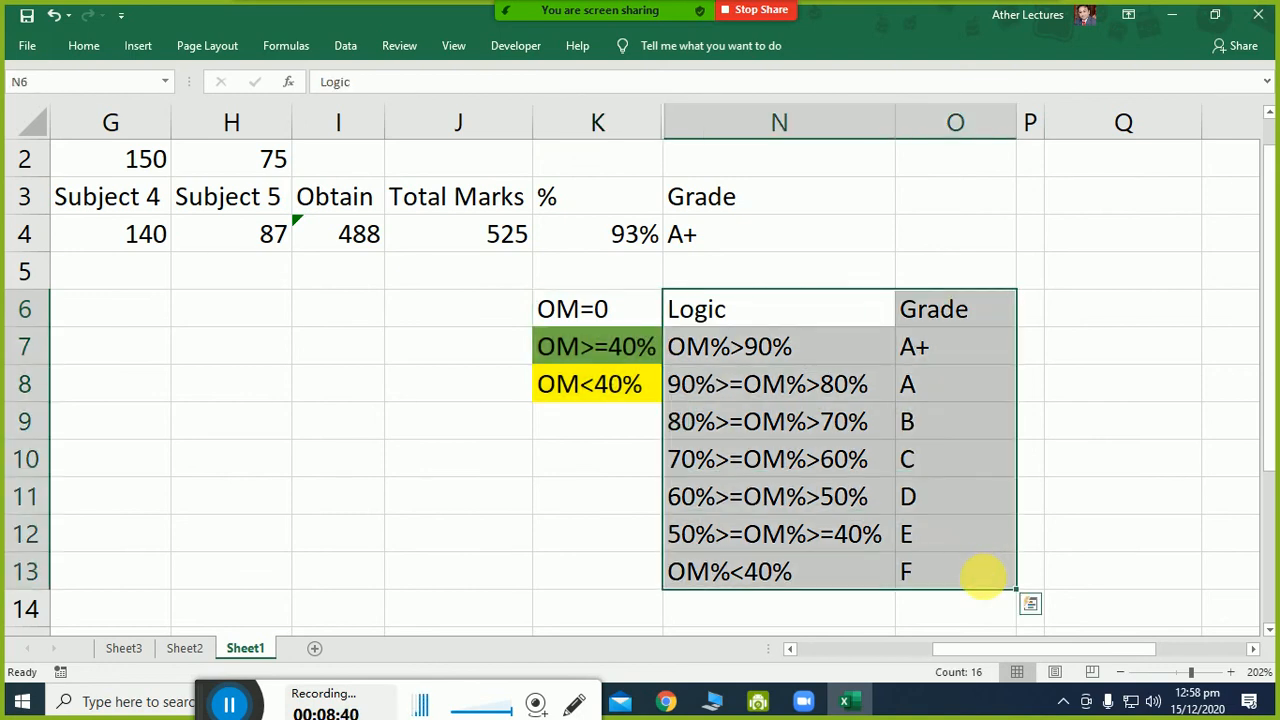
pyautogui.hotkey('ctrl', 'c')
pyautogui.click(1151, 309)
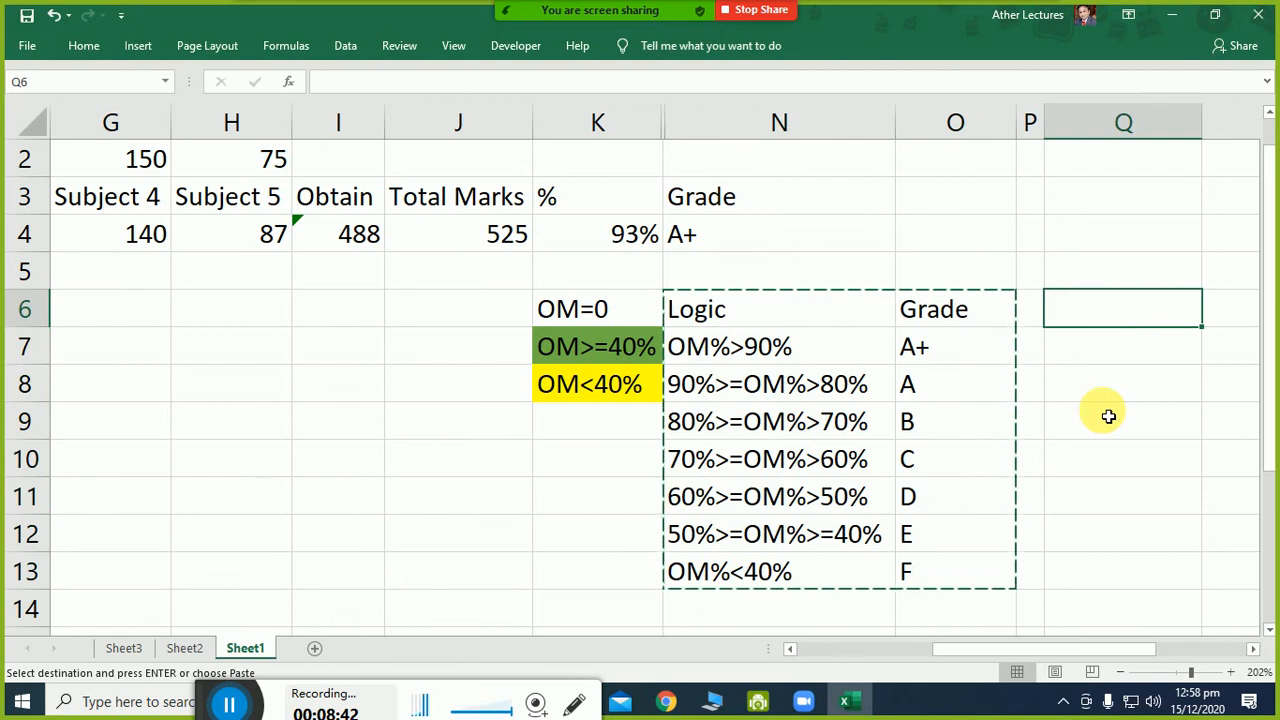
pyautogui.press('Return')
# Change the grade A condition in Q8 of the copied table to 90%>OM%>=80%.
pyautogui.press('Right')
pyautogui.press('Left')
pyautogui.press('Left')
pyautogui.press('Down')
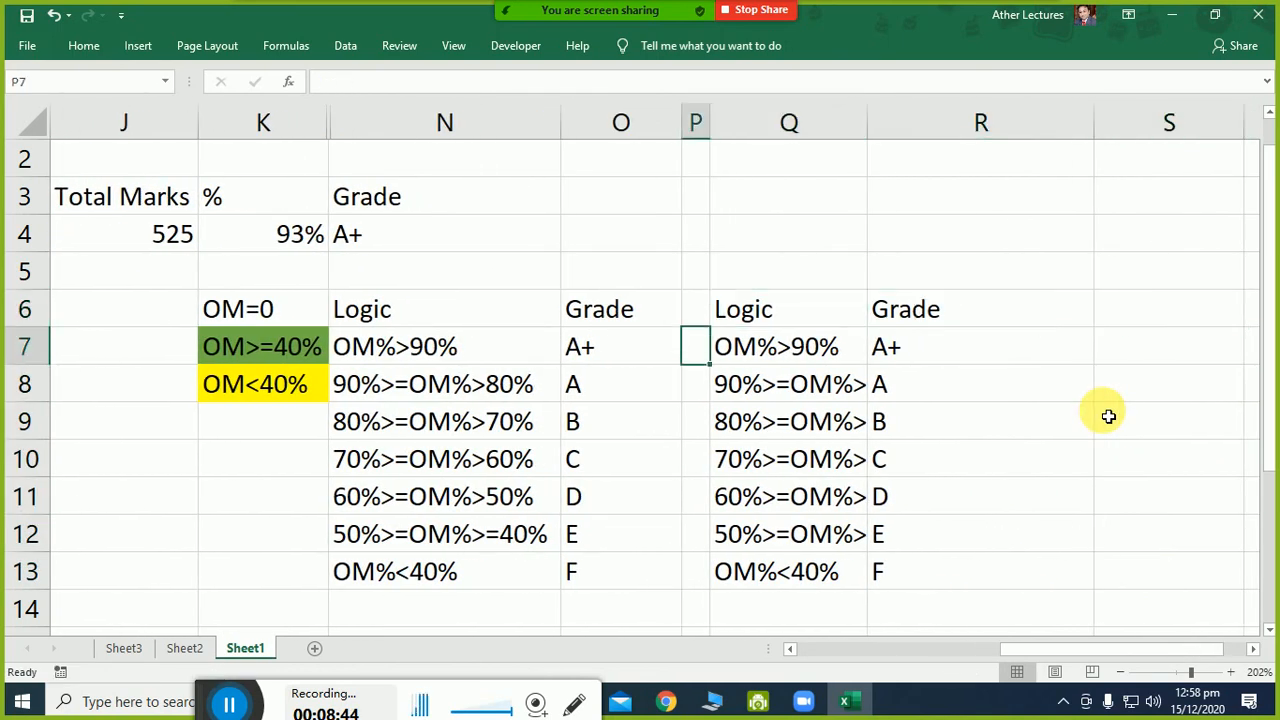
pyautogui.press('Right')
pyautogui.press('Down')
pyautogui.press('F2')
pyautogui.press('Left')
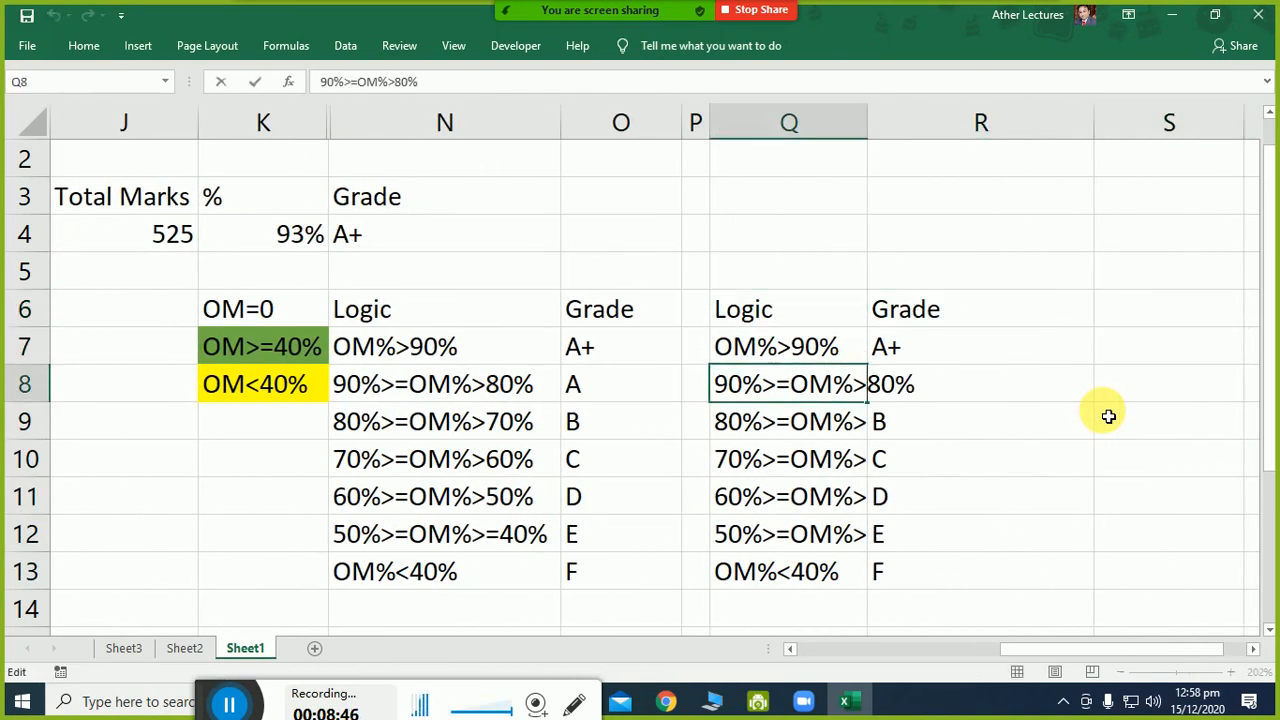
pyautogui.press('Left')
pyautogui.press('Left')
pyautogui.press('Left')
pyautogui.press('Left')
pyautogui.press('Delete')
pyautogui.press('Right')
pyautogui.press('Right')
pyautogui.press('Right')
pyautogui.press('Right')
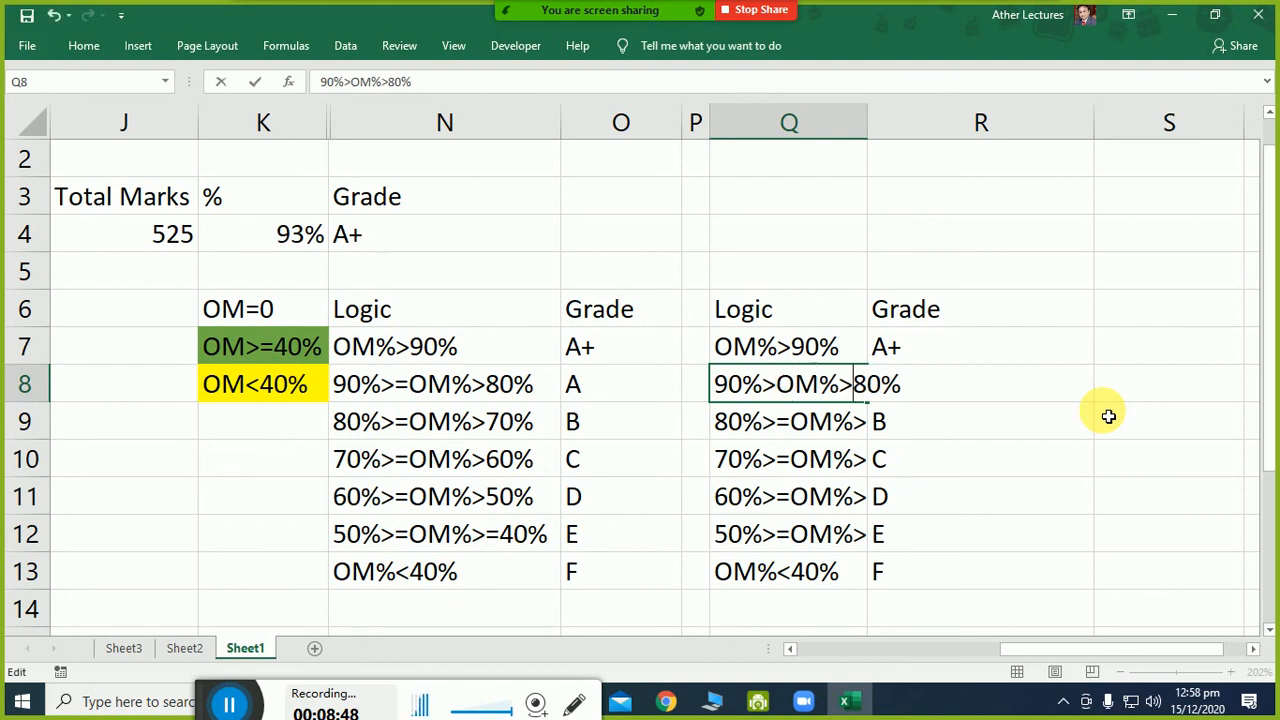
pyautogui.write('=')
pyautogui.press('Return')
# Change the grade B condition in Q9 to 80%>OM%>=70%.
pyautogui.press('Left')
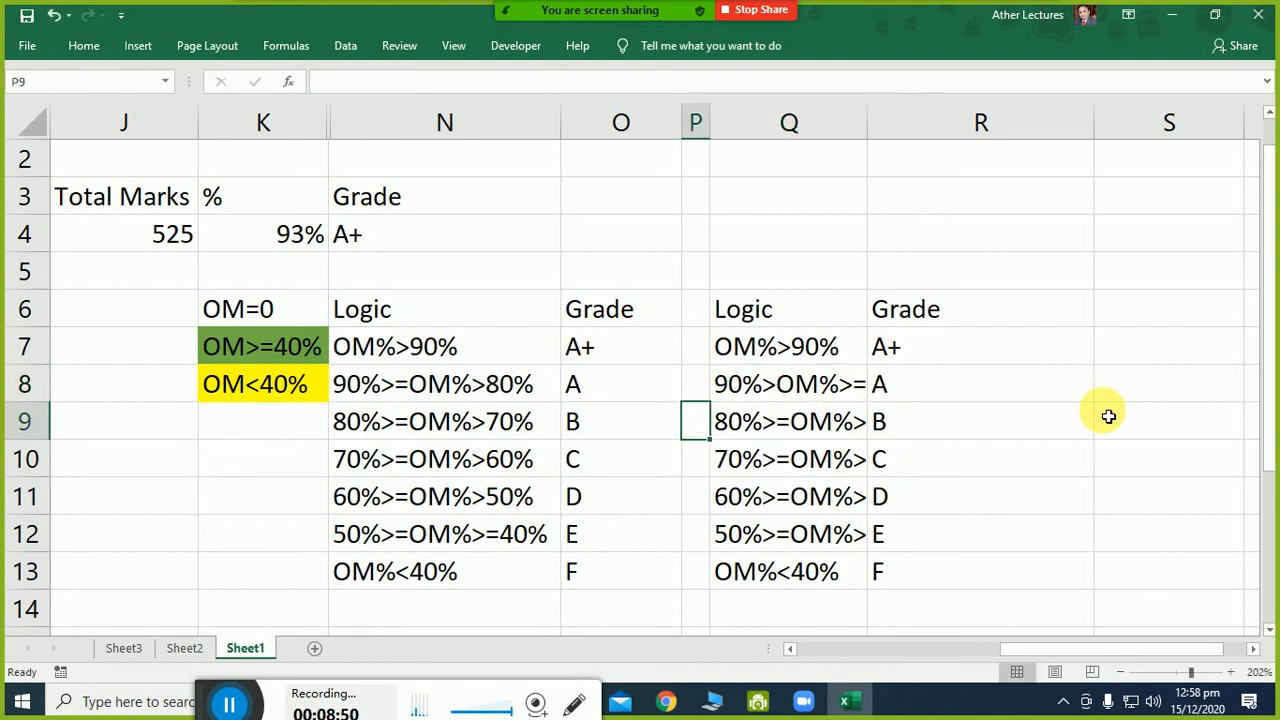
pyautogui.press('Right')
pyautogui.press('F2')
pyautogui.press('Left')
pyautogui.press('Left')
pyautogui.press('Left')
pyautogui.write('=')
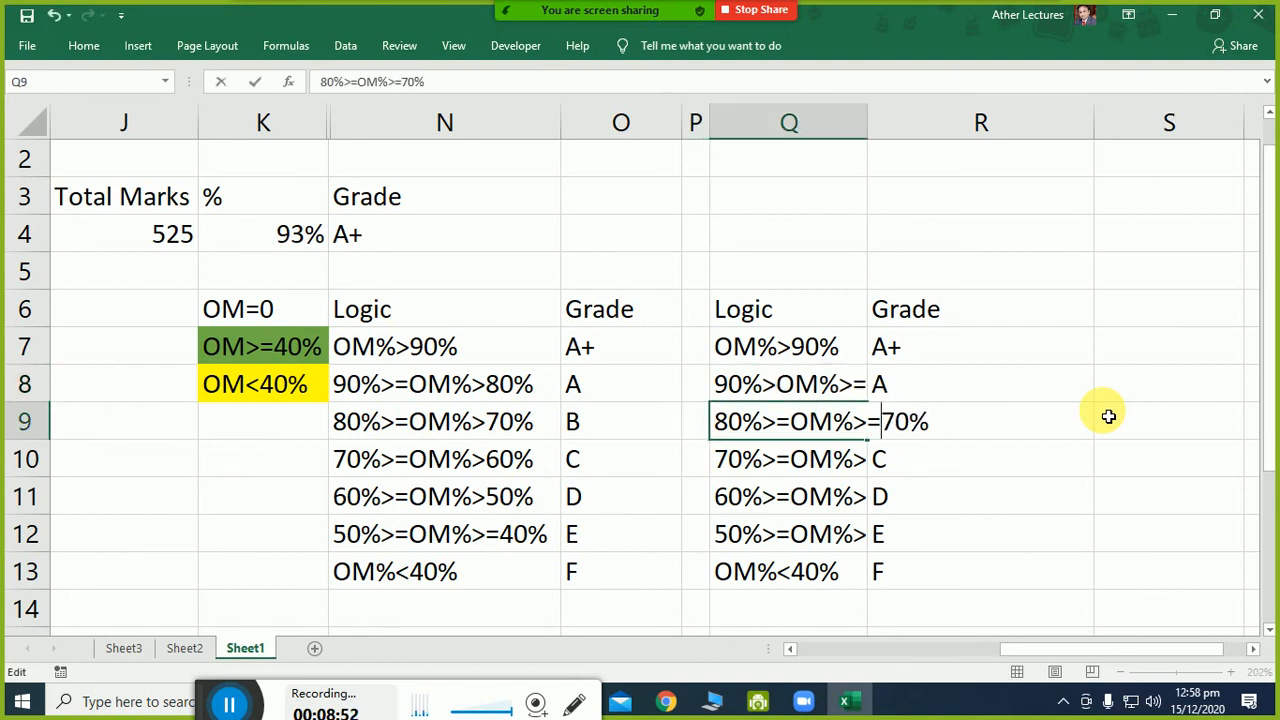
pyautogui.press('Left')
pyautogui.press('Left')
pyautogui.press('Left')
pyautogui.press('Left')
pyautogui.press('Left')
pyautogui.press('Left')
pyautogui.press('Delete')
pyautogui.press('Return')
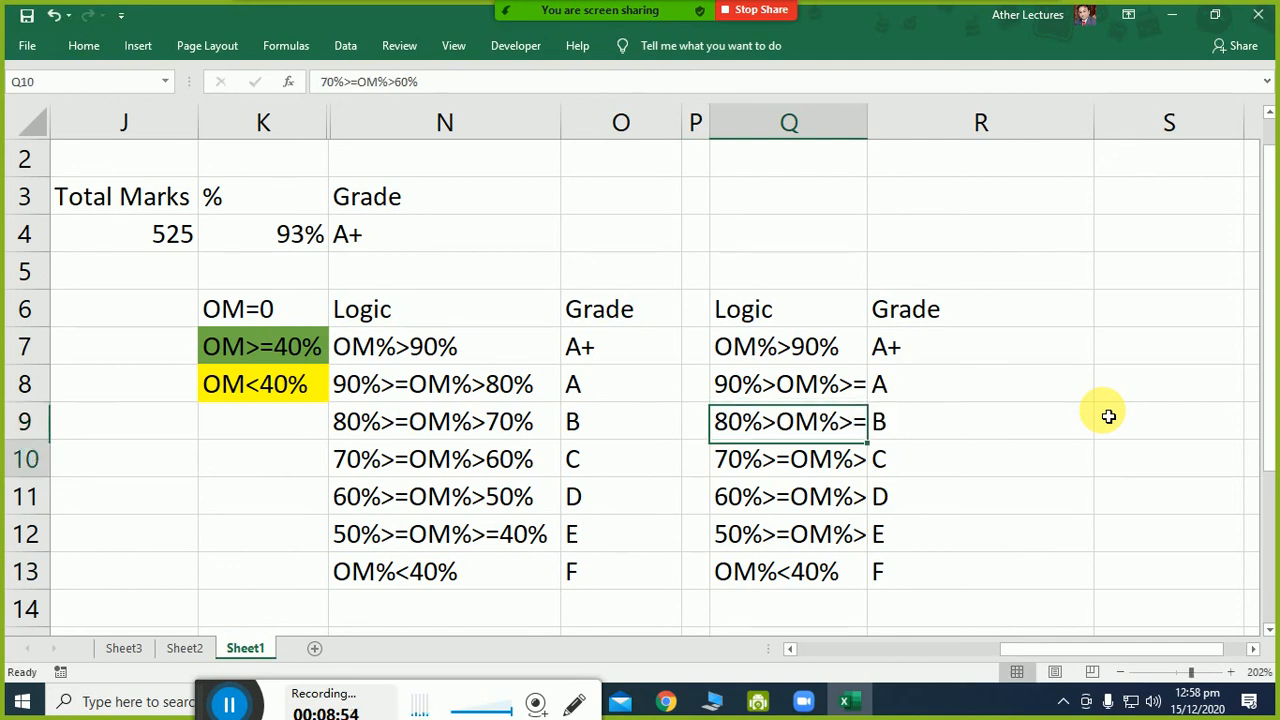
# Change the grade C condition in Q10 to 70%>OM%>=60%.
pyautogui.press('F2')
pyautogui.write('=')
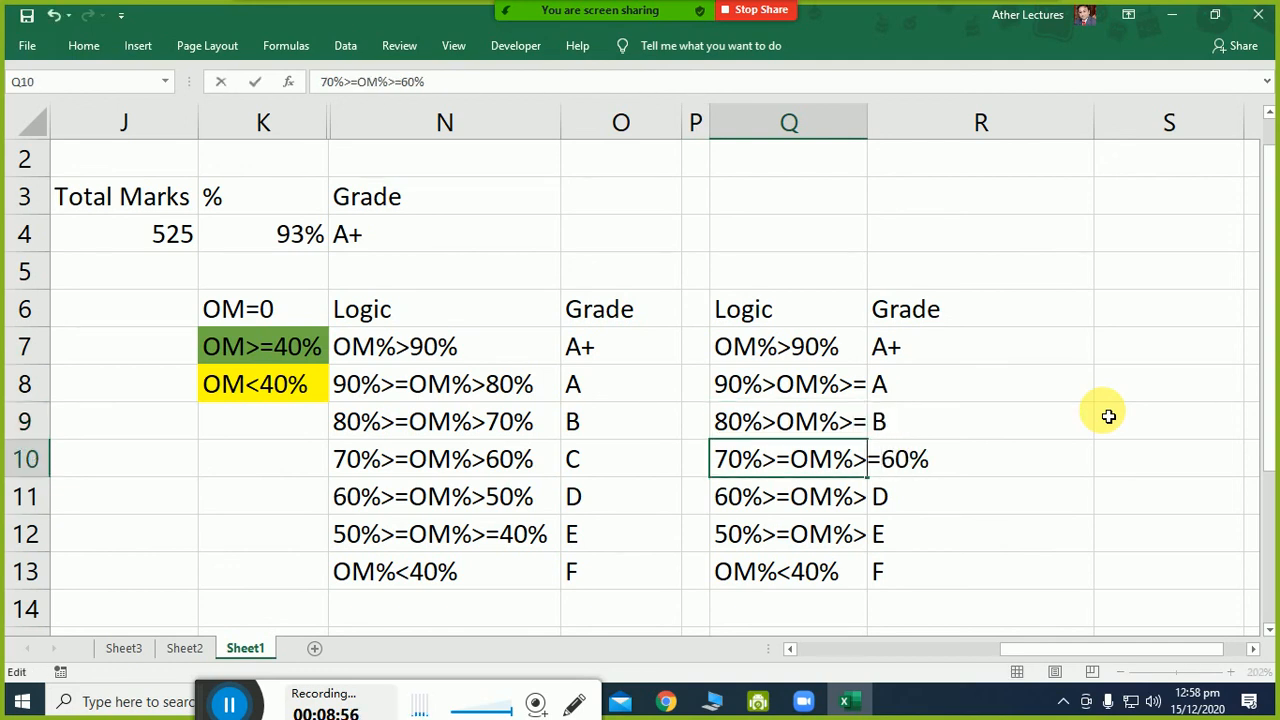
pyautogui.press('Left')
pyautogui.press('Left')
pyautogui.press('Left')
pyautogui.press('Left')
pyautogui.press('Left')
pyautogui.press('Left')
pyautogui.press('Delete')
pyautogui.press('Return')
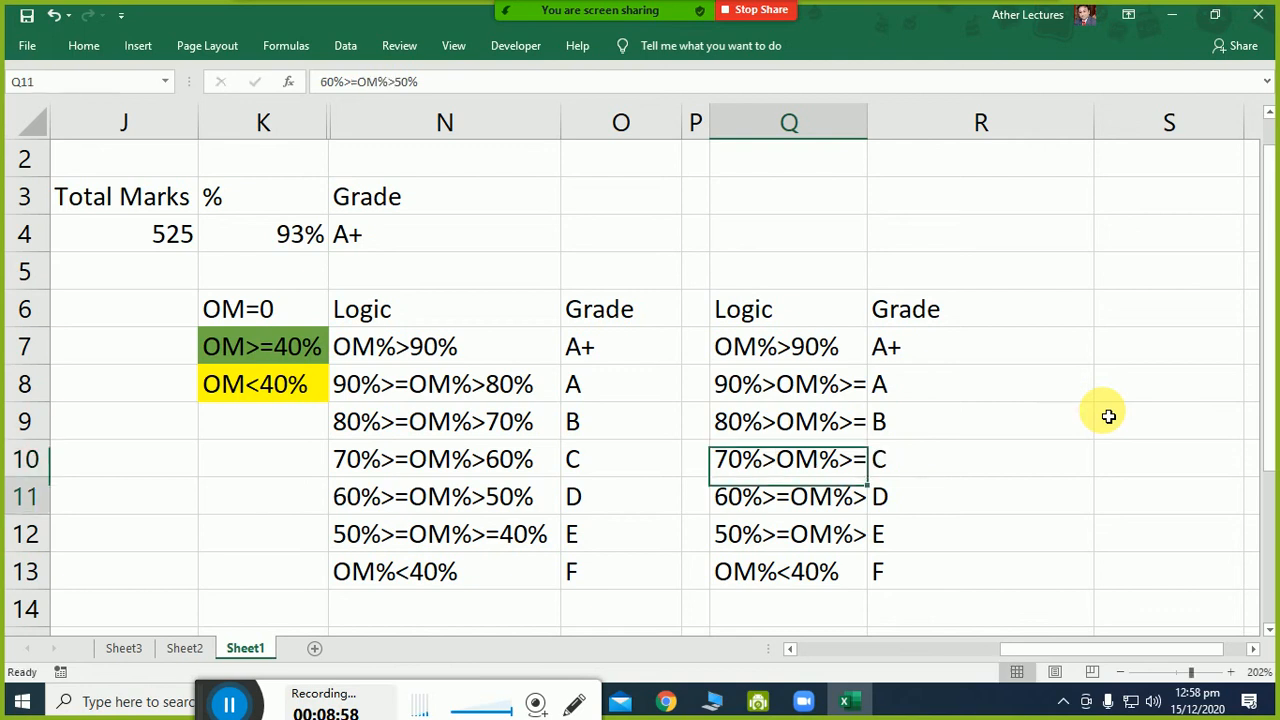
# Change the grade D condition in Q11 to 60%>OM%>=50%.
pyautogui.press('F2')
pyautogui.press('Left')
pyautogui.press('Left')
pyautogui.write('=')
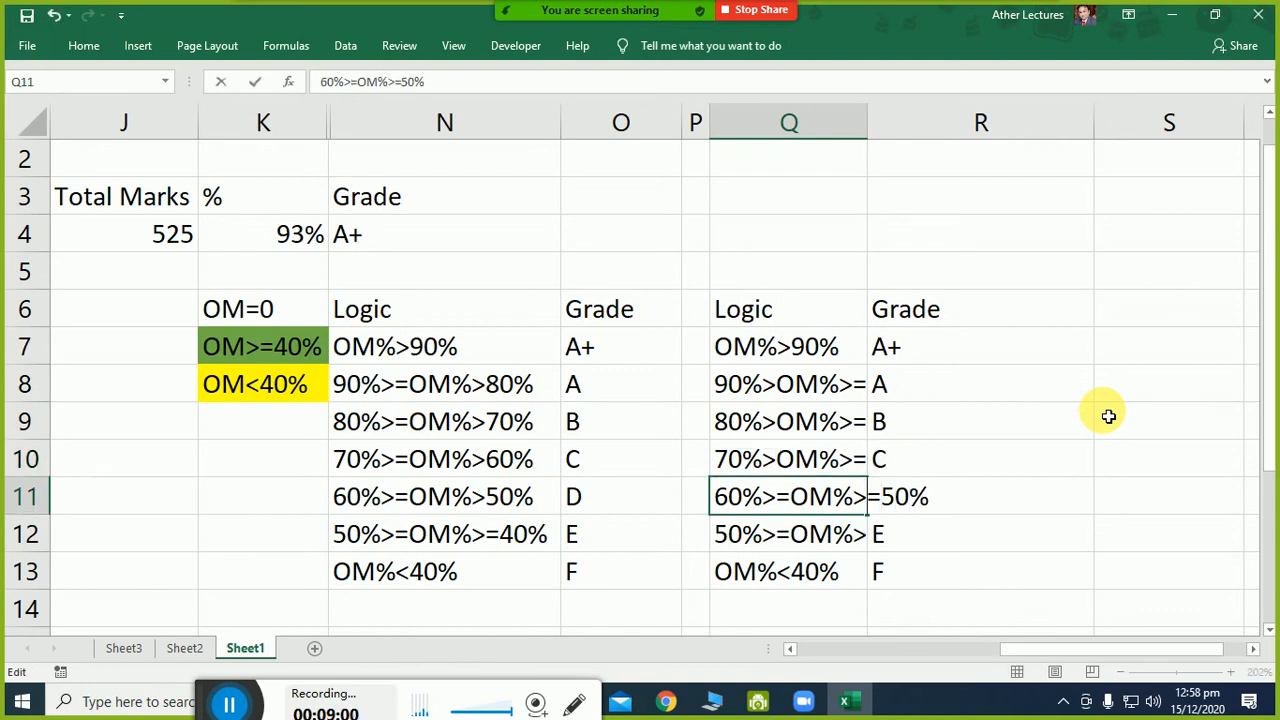
pyautogui.press('Left')
pyautogui.press('Left')
pyautogui.press('Left')
pyautogui.press('Left')
pyautogui.press('Left')
pyautogui.press('Left')
pyautogui.press('Delete')
pyautogui.press('Return')
# Check the grade E condition in Q12 and go through the grades in R7:R13 of the copied table.
pyautogui.press('F2')
pyautogui.press('Left')
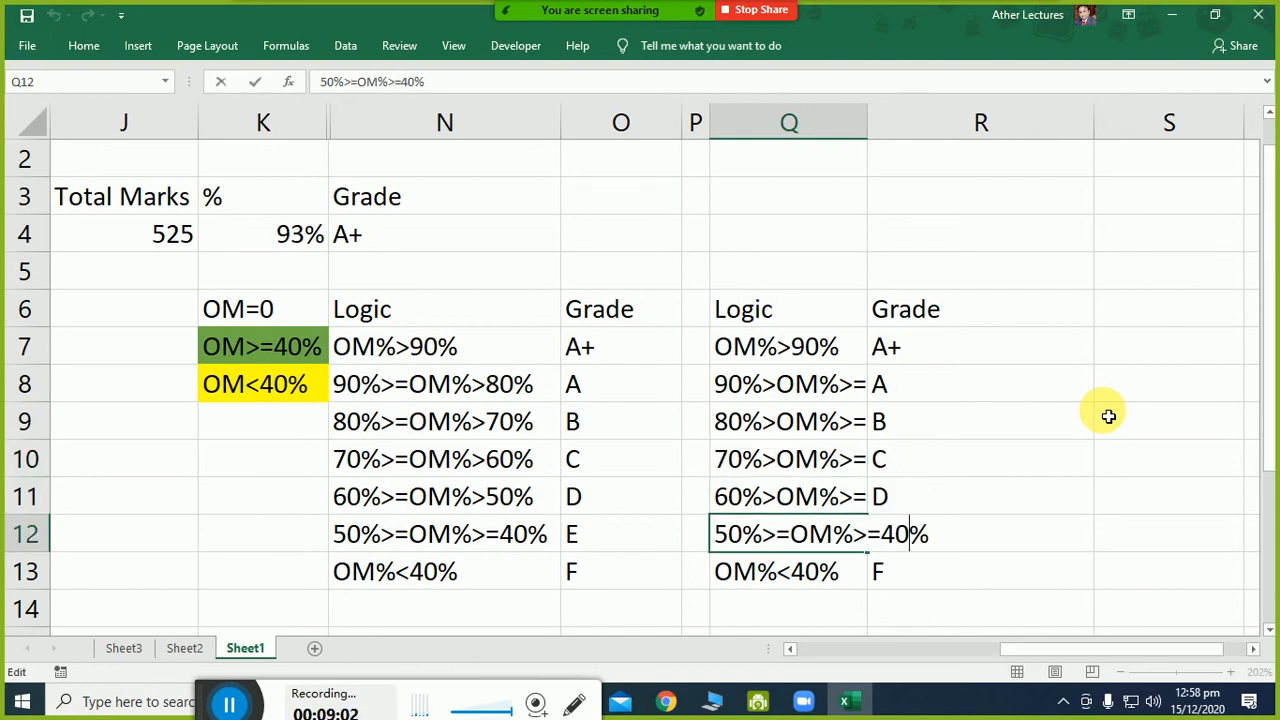
pyautogui.press('Left')
pyautogui.press('Left')
pyautogui.press('Return')
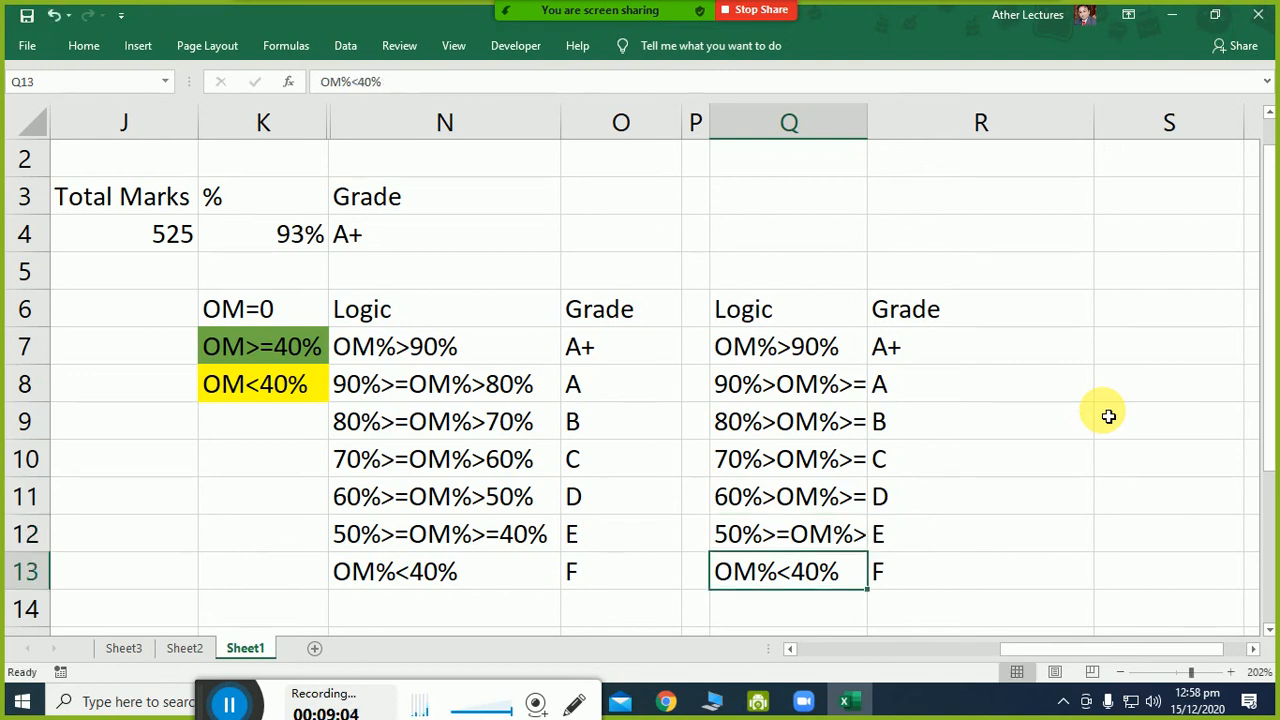
pyautogui.press('Up')
pyautogui.press('Up')
pyautogui.press('Up')
pyautogui.press('Up')
pyautogui.press('Up')
pyautogui.press('Up')
pyautogui.press('Right')
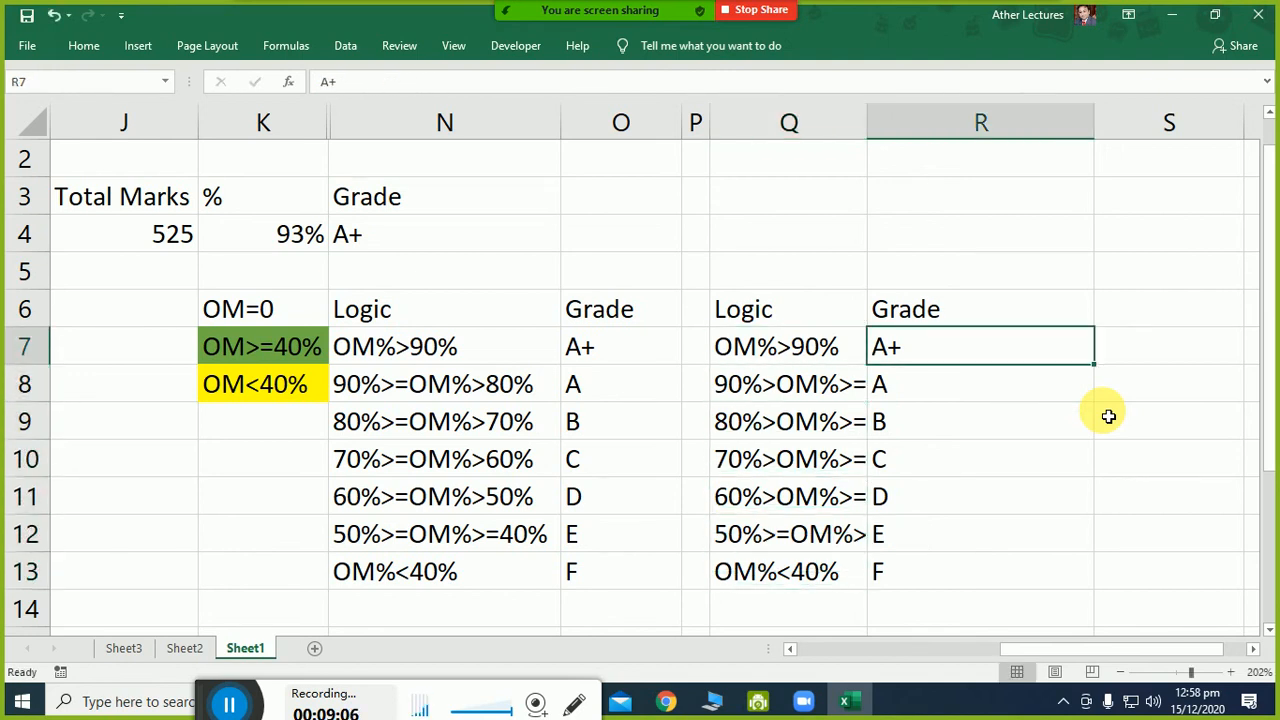
pyautogui.press('Down')
pyautogui.press('Down')
pyautogui.press('Down')
pyautogui.press('Down')
pyautogui.press('Down')
pyautogui.press('Down')
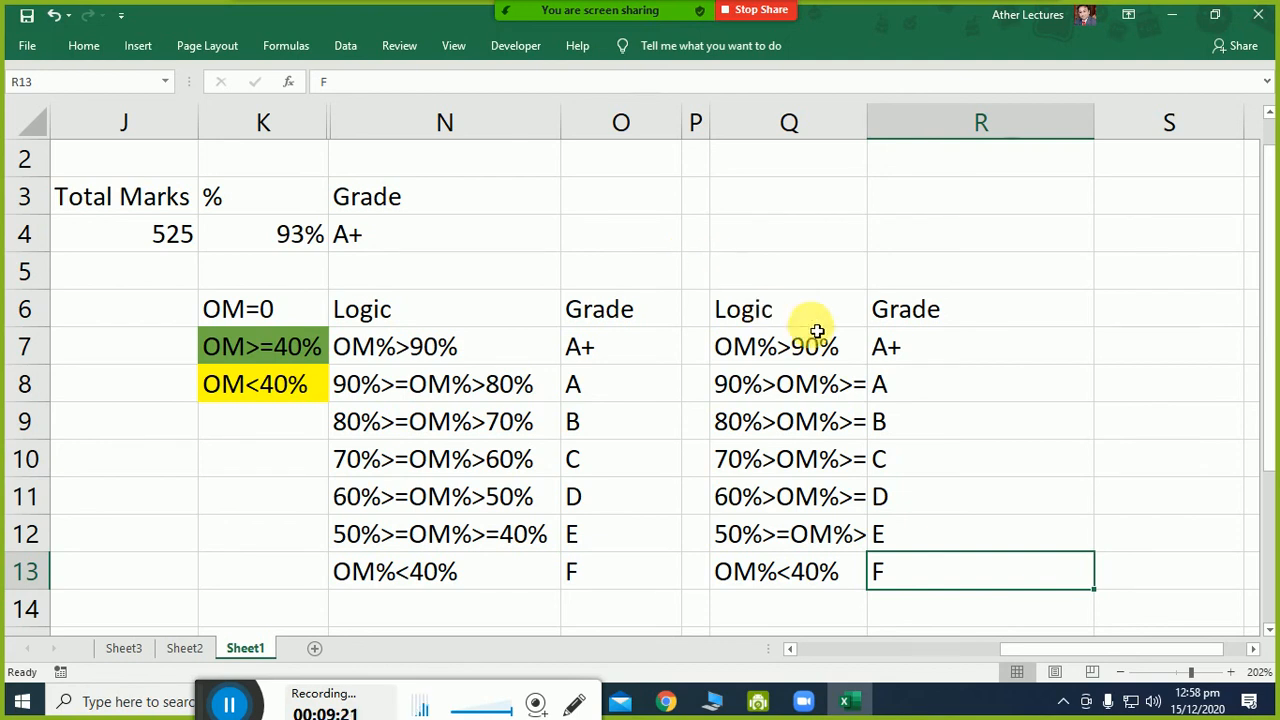
# Widen column Q so the full conditions of the copied table fit in their cells.
pyautogui.moveTo(814, 323); pyautogui.dragTo(988, 585)
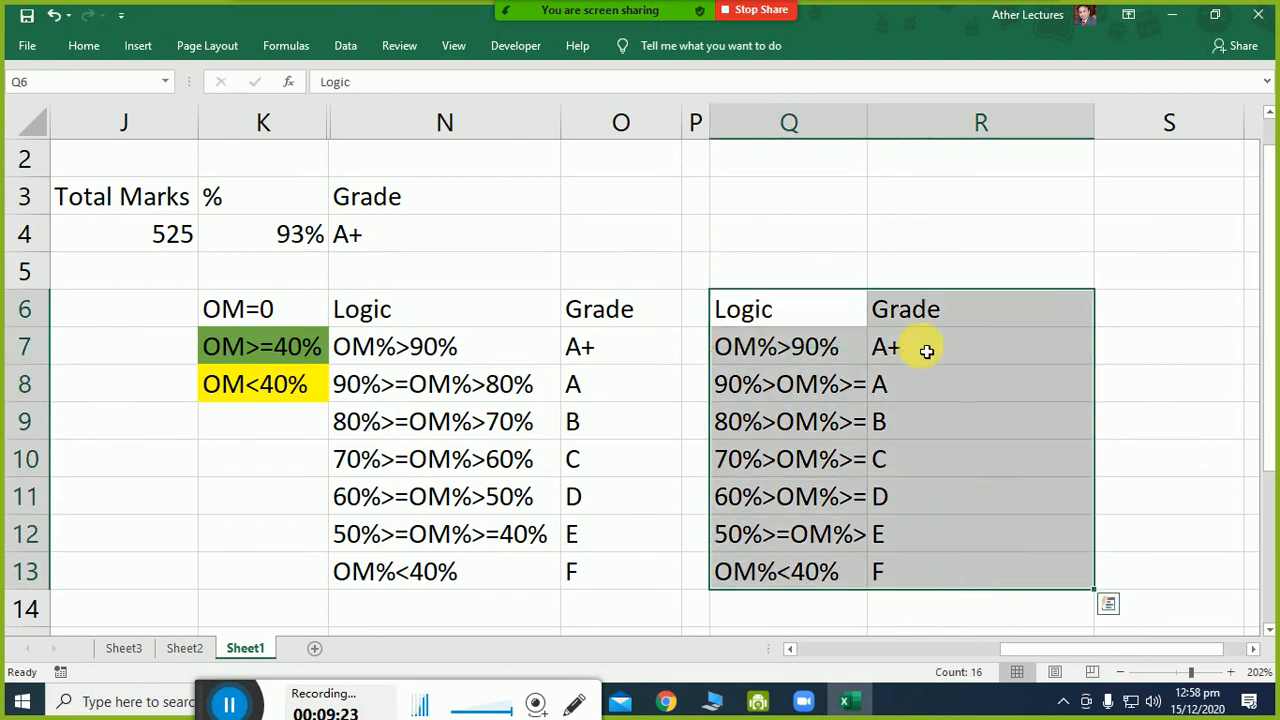
pyautogui.moveTo(891, 133); pyautogui.dragTo(933, 137)
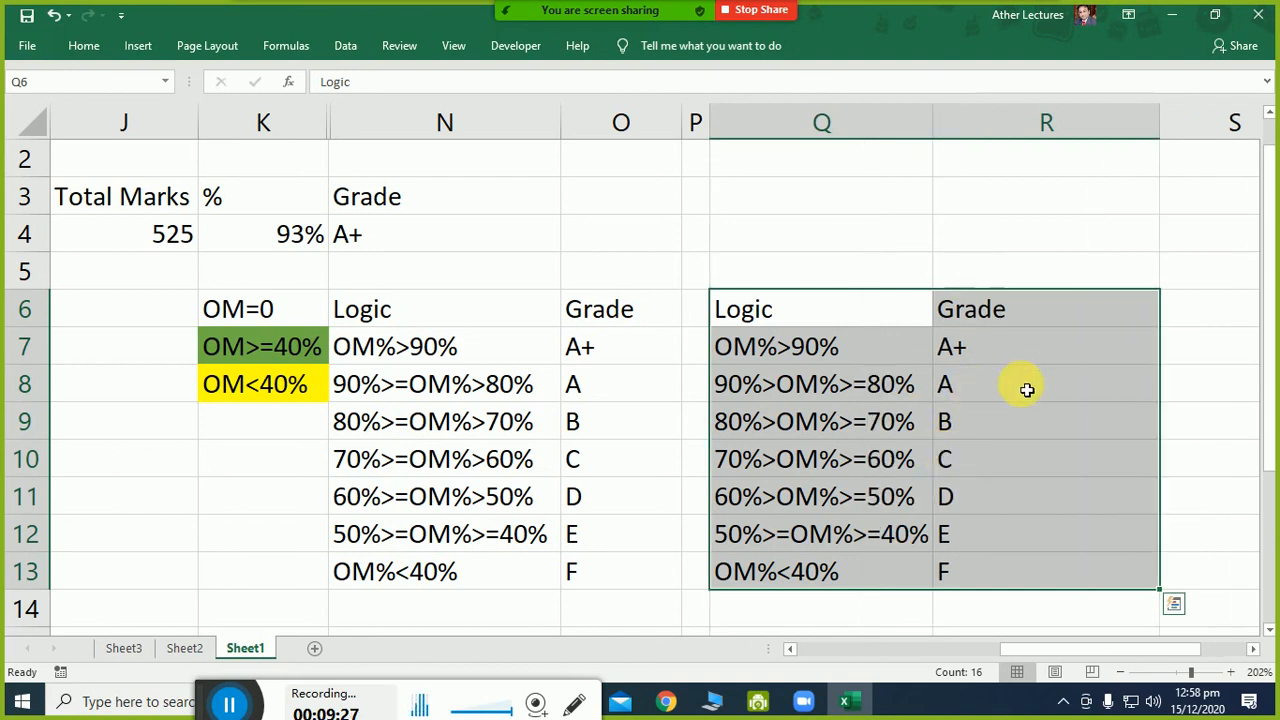
pyautogui.moveTo(933, 130); pyautogui.dragTo(958, 137)
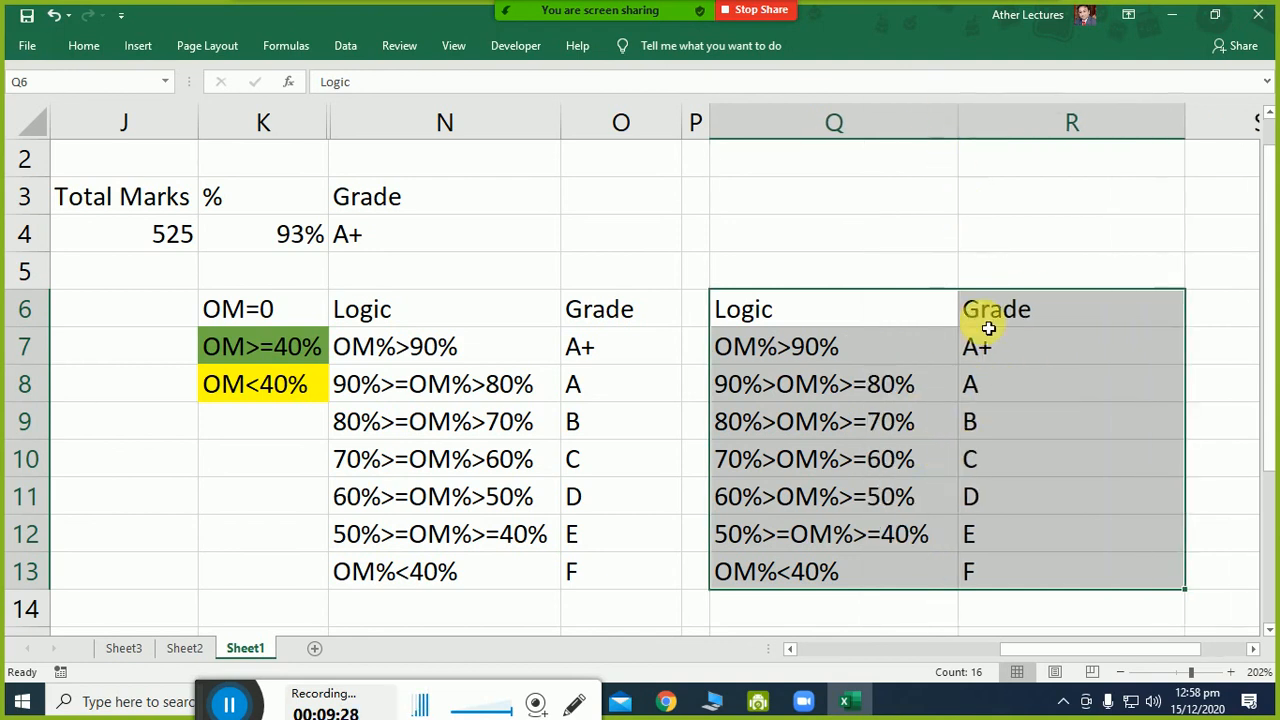
# Select the logic conditions in Q7:Q13 of the copied table.
pyautogui.moveTo(940, 350); pyautogui.dragTo(1036, 568)
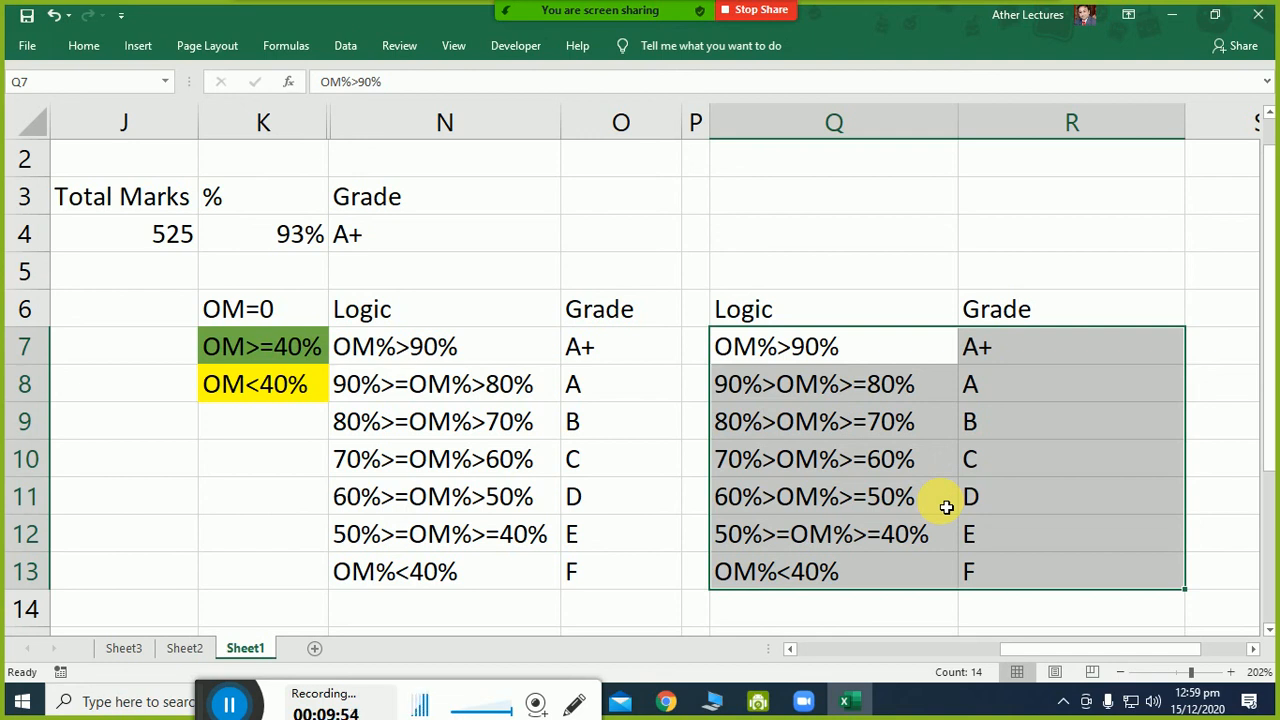
pyautogui.press('Left')
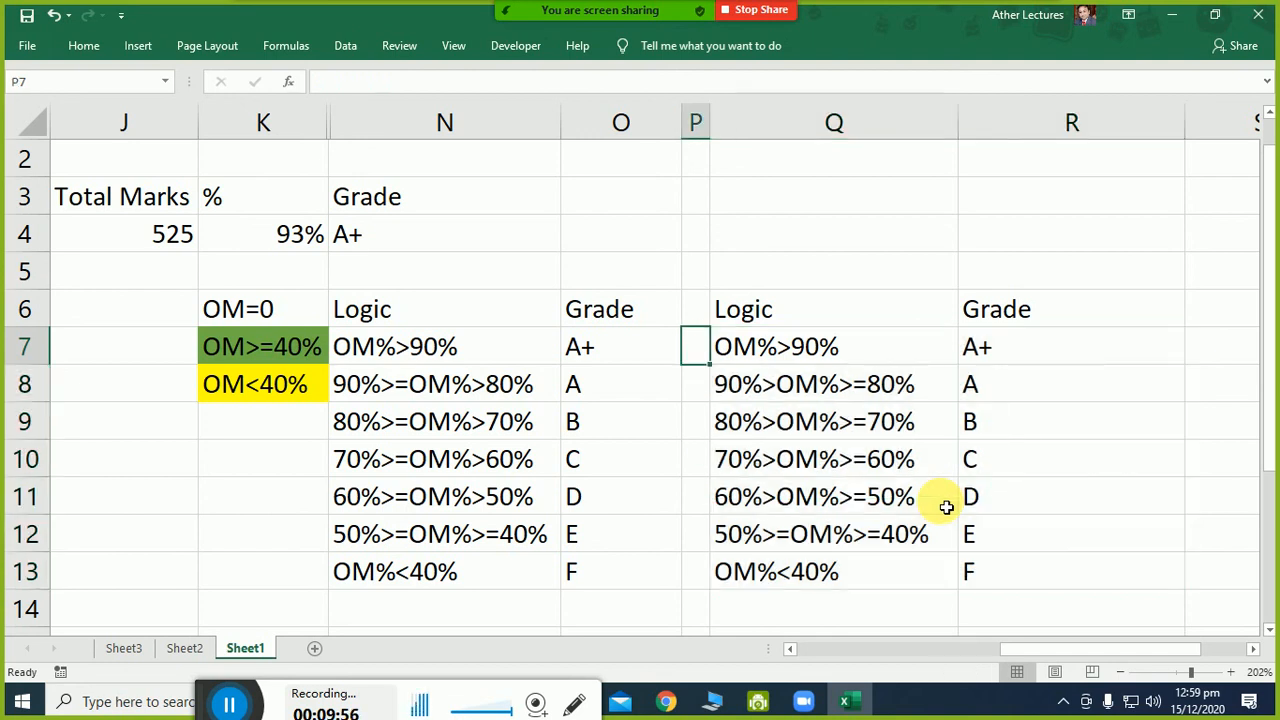
pyautogui.press('Right')
pyautogui.hotkey('ctrl', 'shift', 'Down')
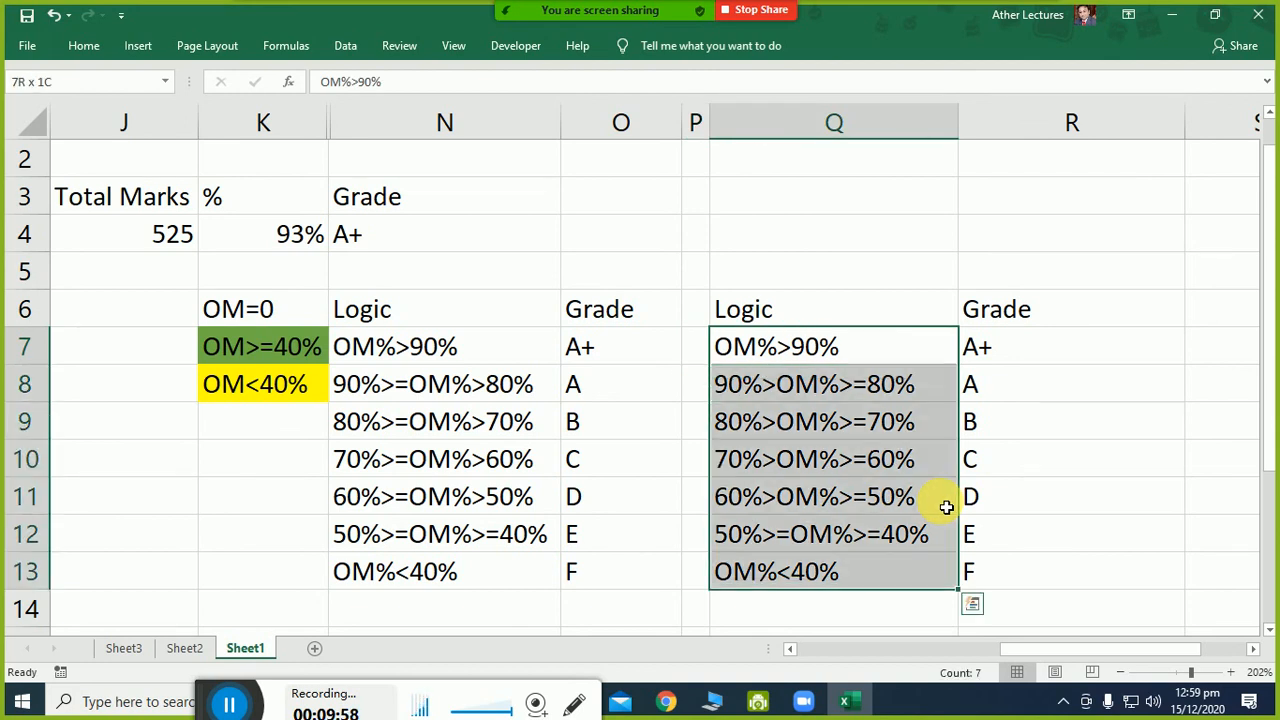